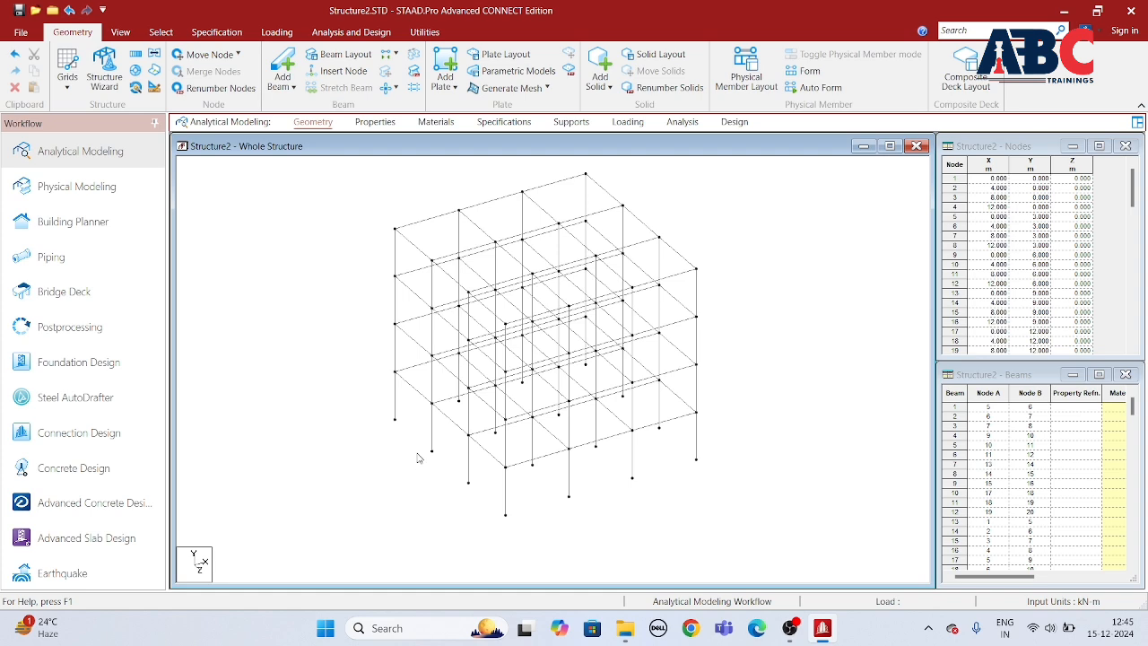
scroll(413, 455, down, 1)
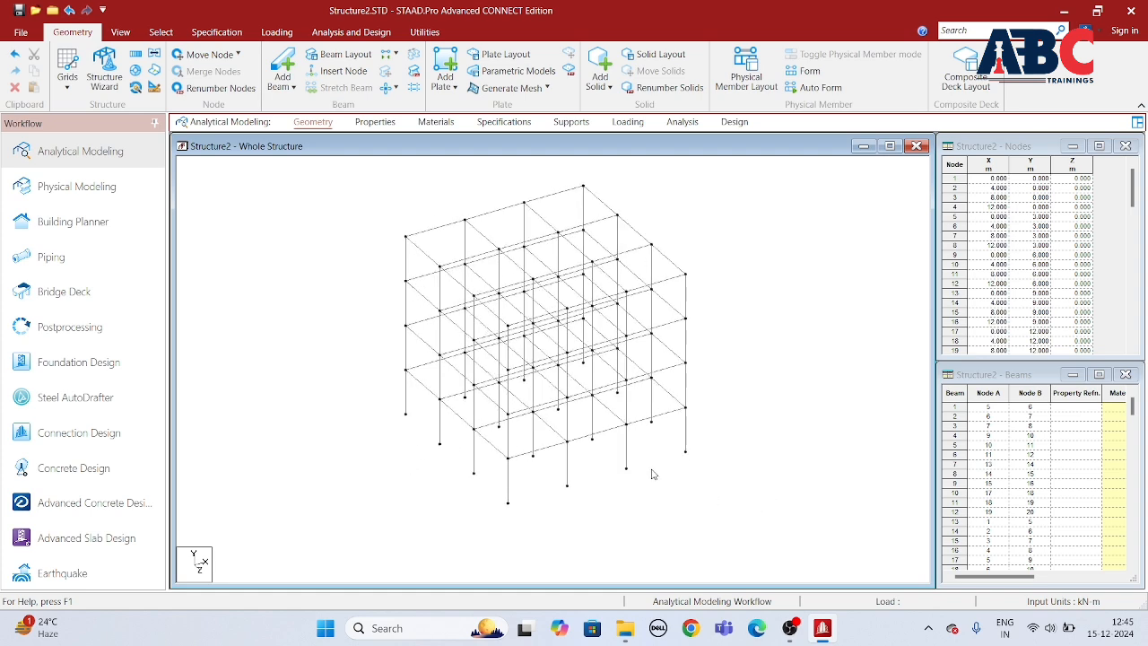
scroll(633, 435, down, 3)
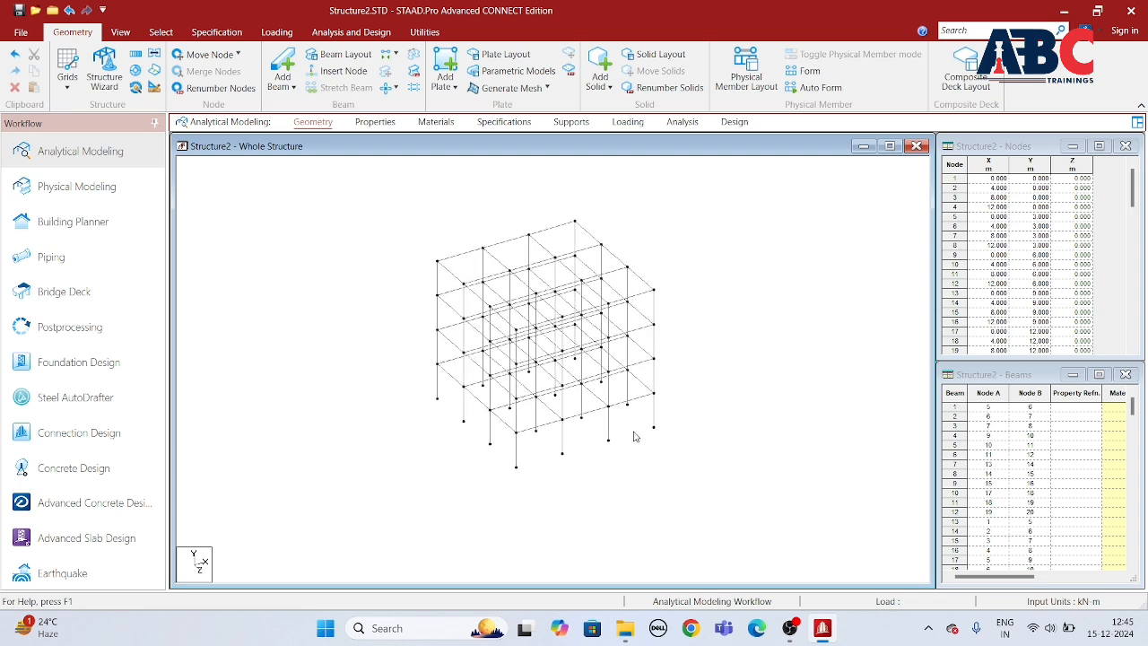
scroll(610, 452, up, 4)
middle_drag(605, 449, 589, 432)
scroll(407, 186, down, 1)
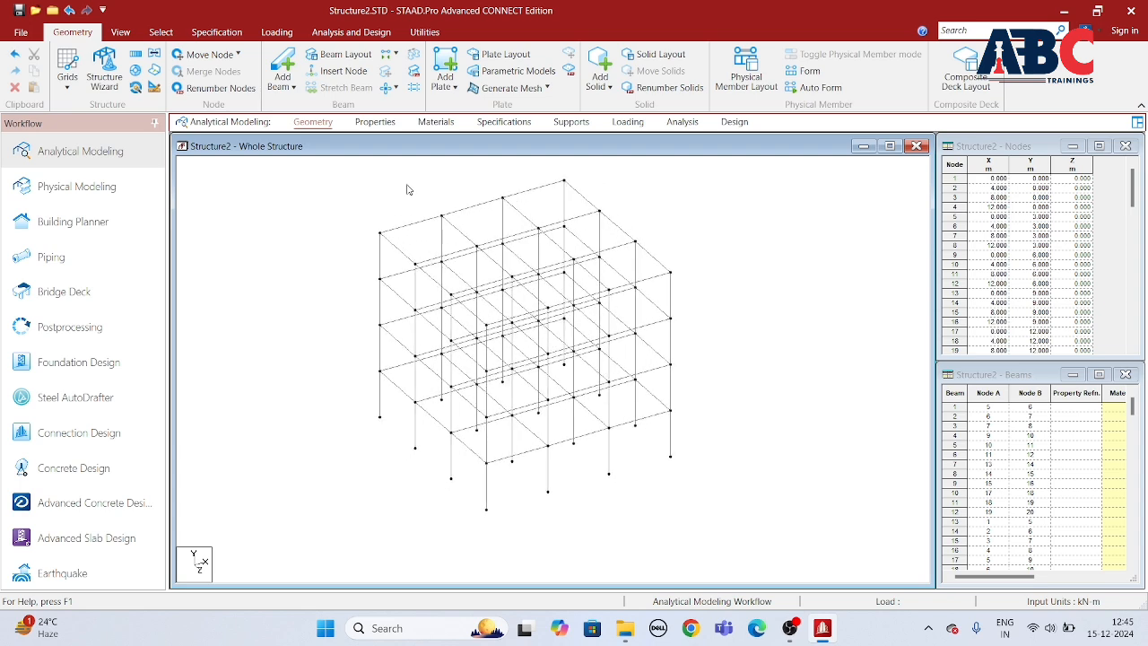
Step: Open the section properties of the whole structure and go through the defined rectangular and plate sections
click(375, 122)
click(931, 330)
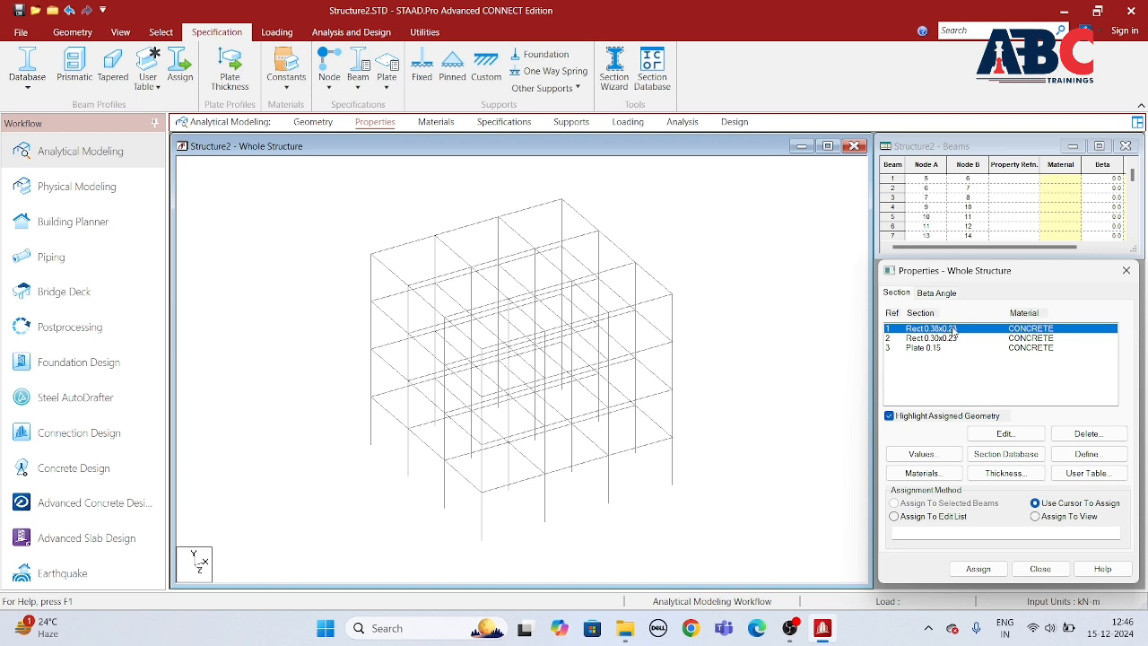
click(952, 339)
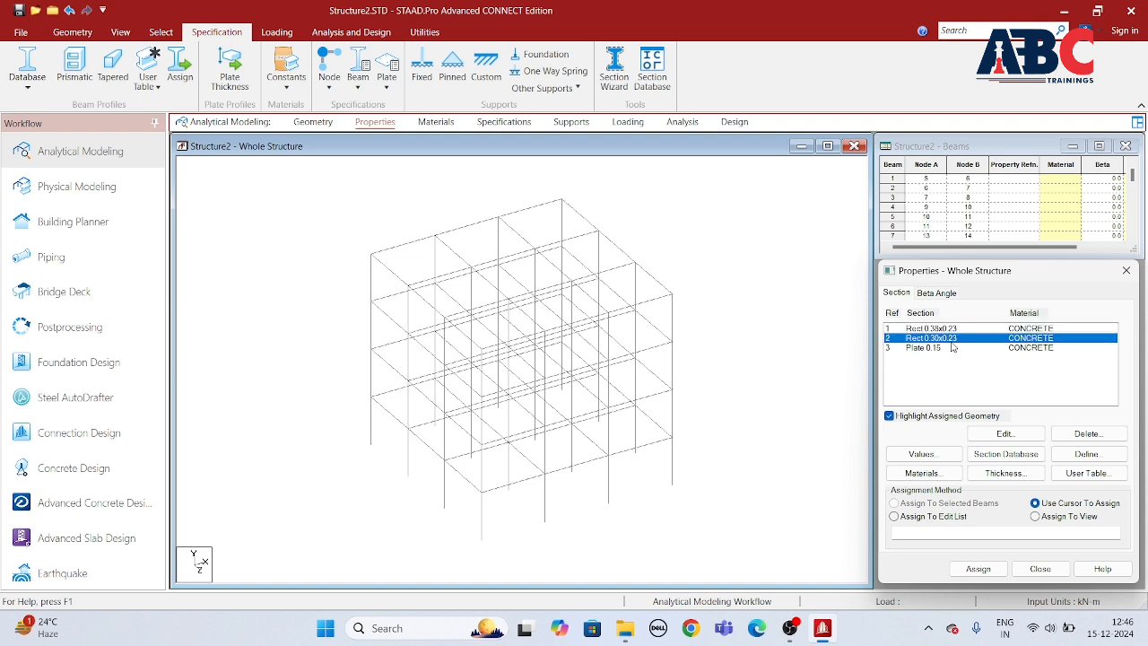
click(923, 347)
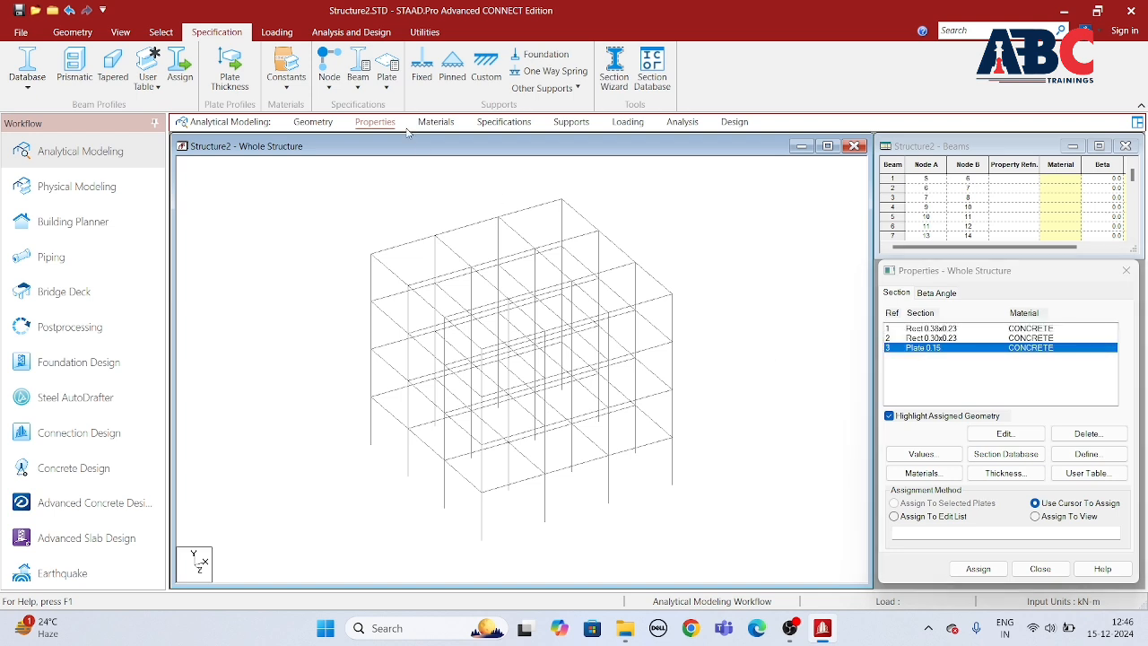
Step: Select all beams parallel to Y and assign the Rect 0.38x0.23 section to these columns
click(170, 36)
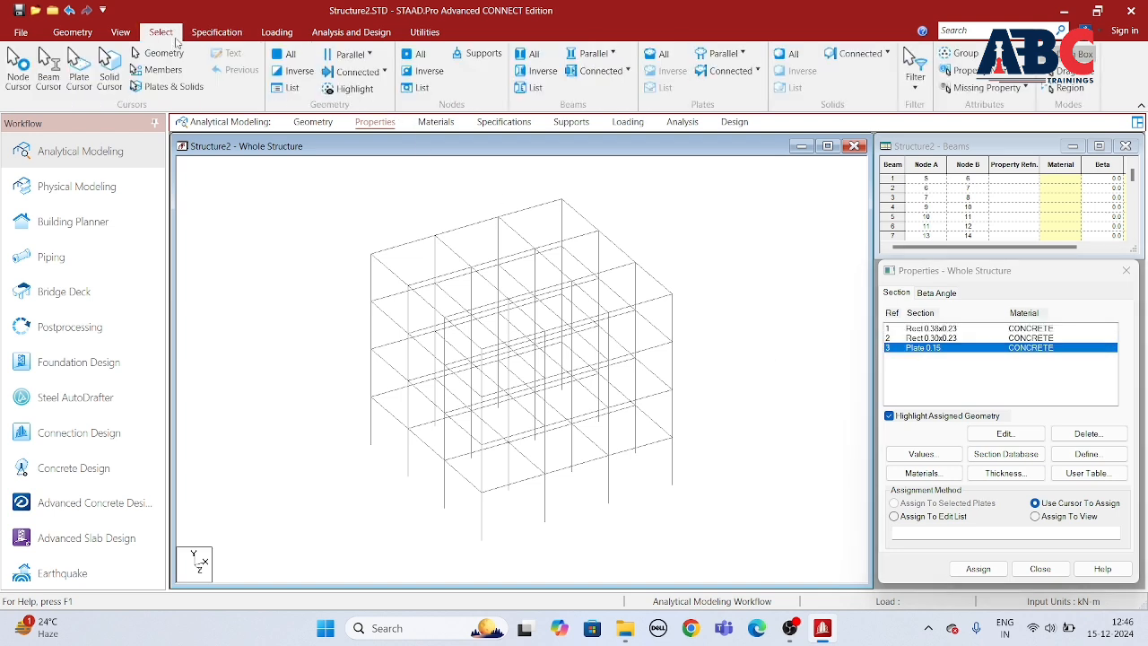
click(594, 54)
click(591, 95)
click(968, 330)
click(593, 54)
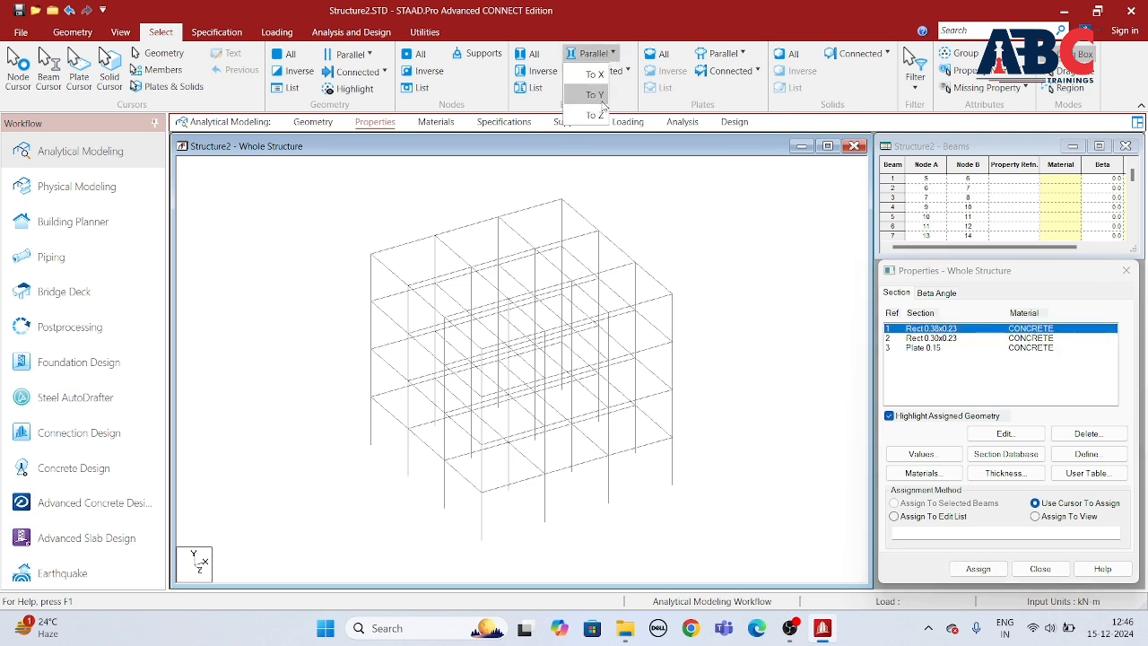
click(599, 97)
click(976, 568)
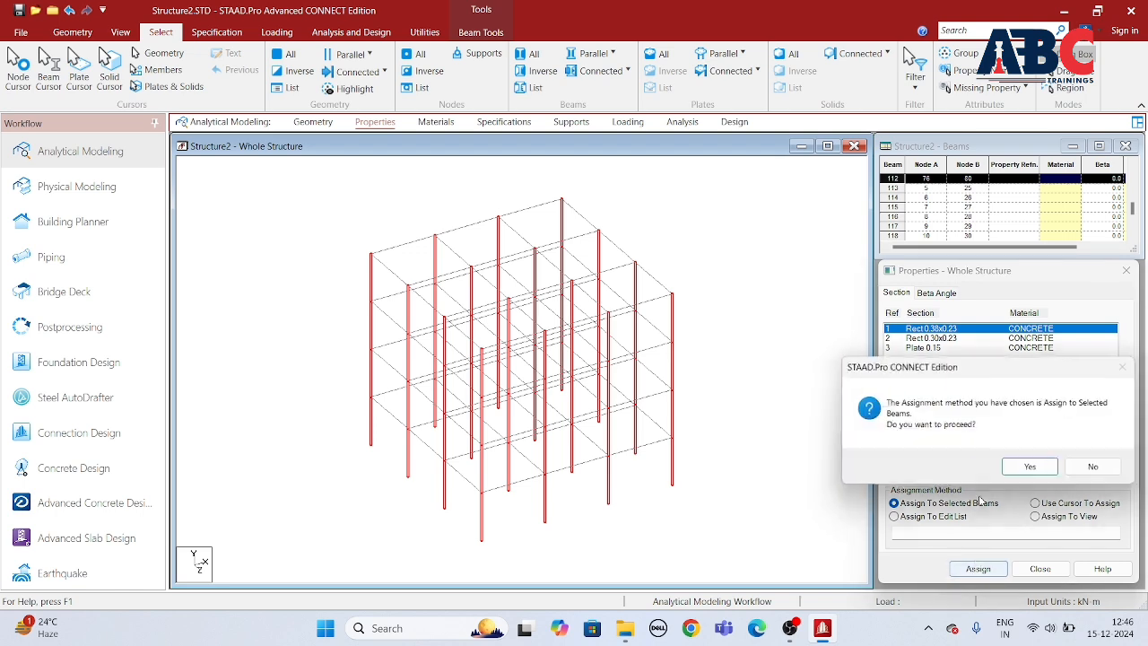
click(1027, 469)
Step: Assign the Rect 0.30x0.23 section to all horizontal beams by inverting the selection of members parallel to Y
click(969, 338)
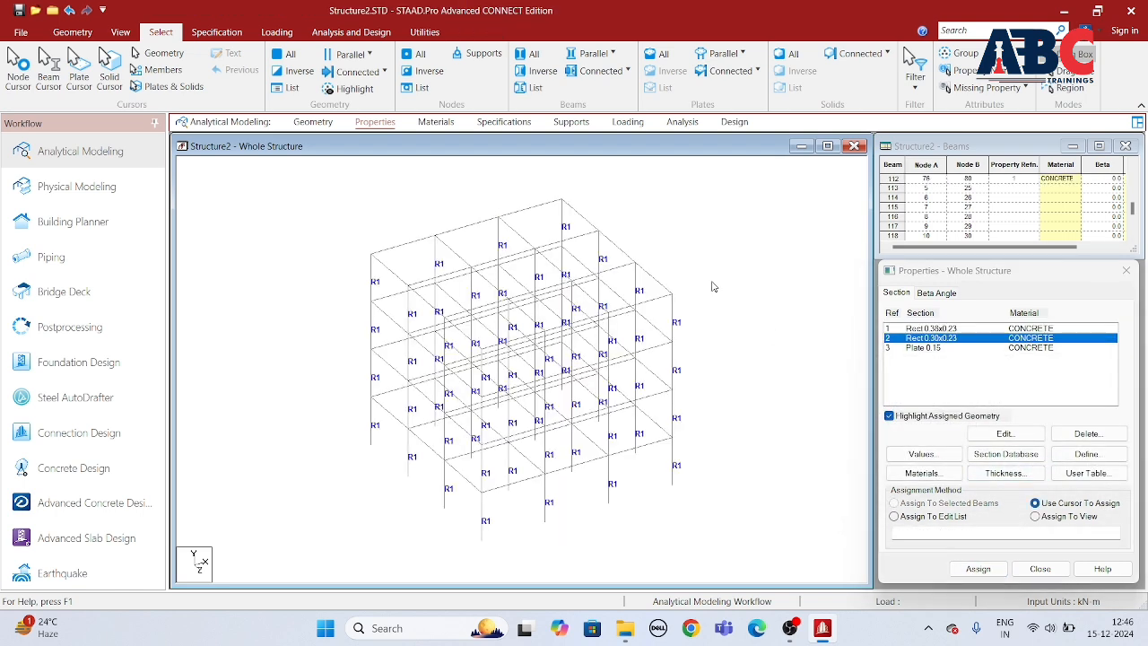
click(594, 54)
click(594, 94)
click(541, 71)
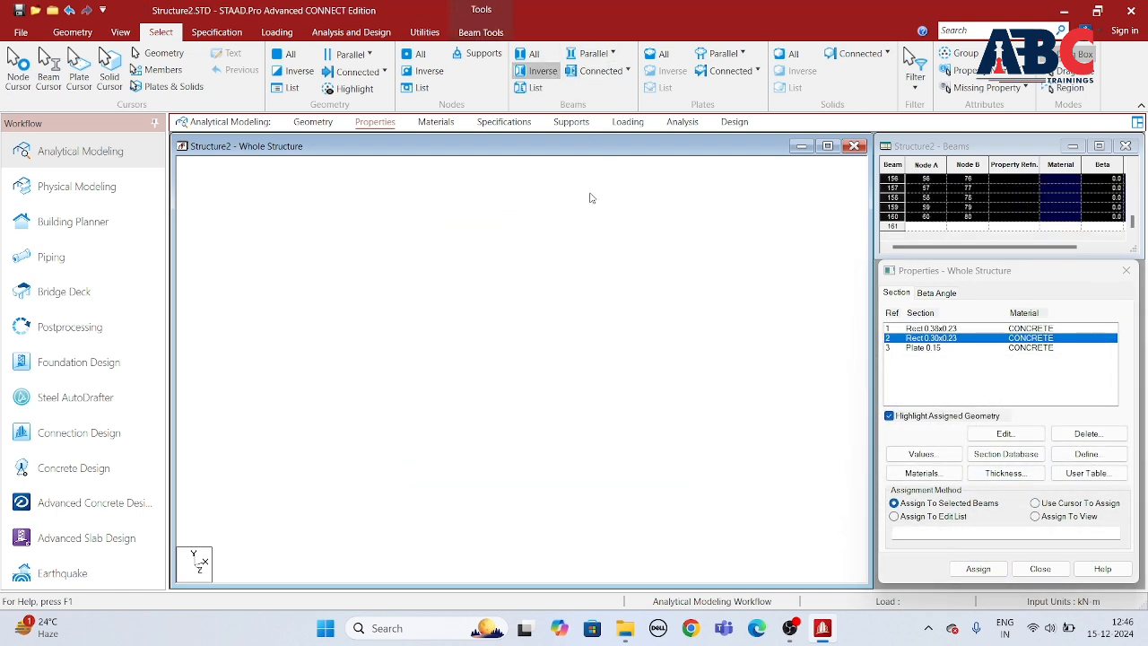
click(978, 568)
click(1020, 469)
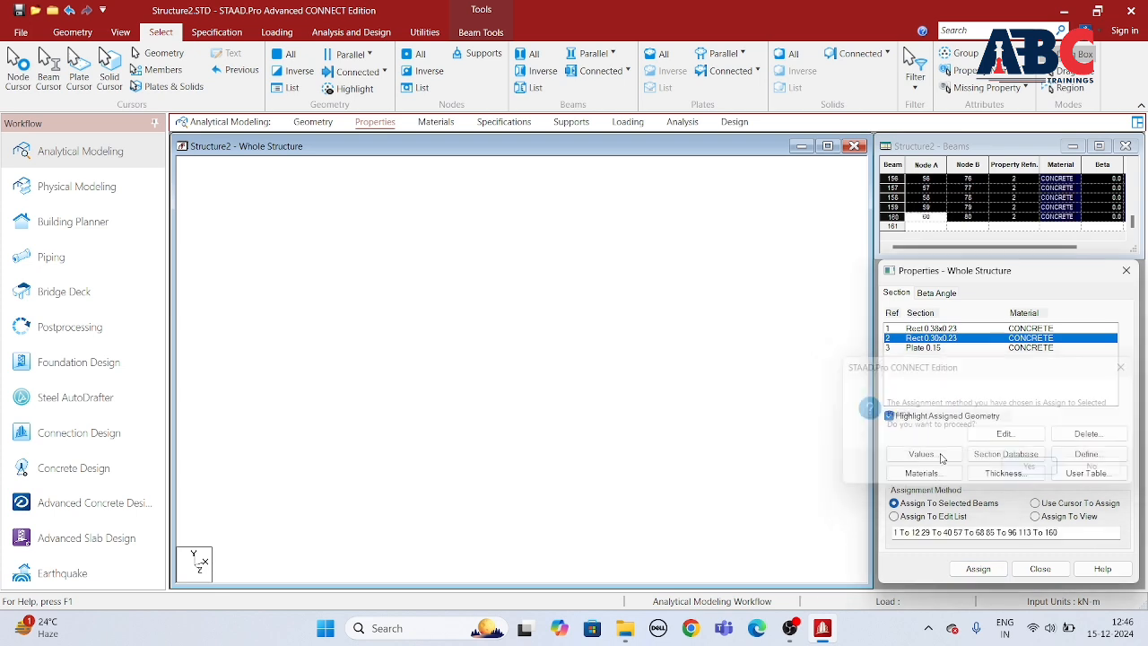
Step: Choose the Plate 0.15 section and isolate the lowest floor's beams in an isometric view showing only selected objects
click(921, 347)
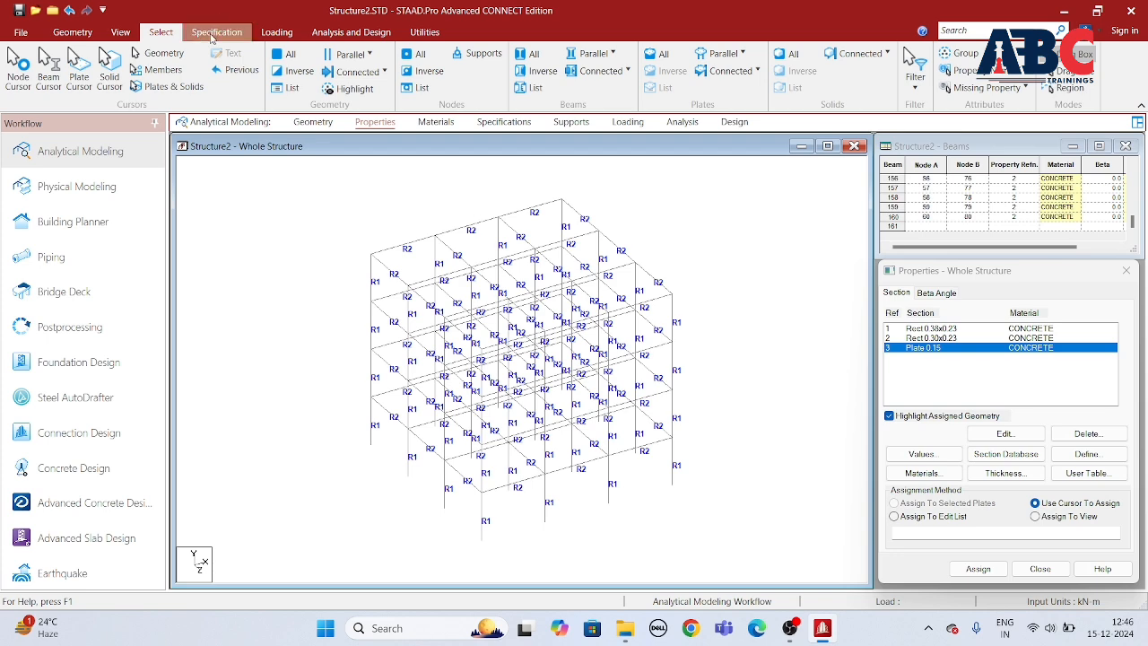
click(120, 33)
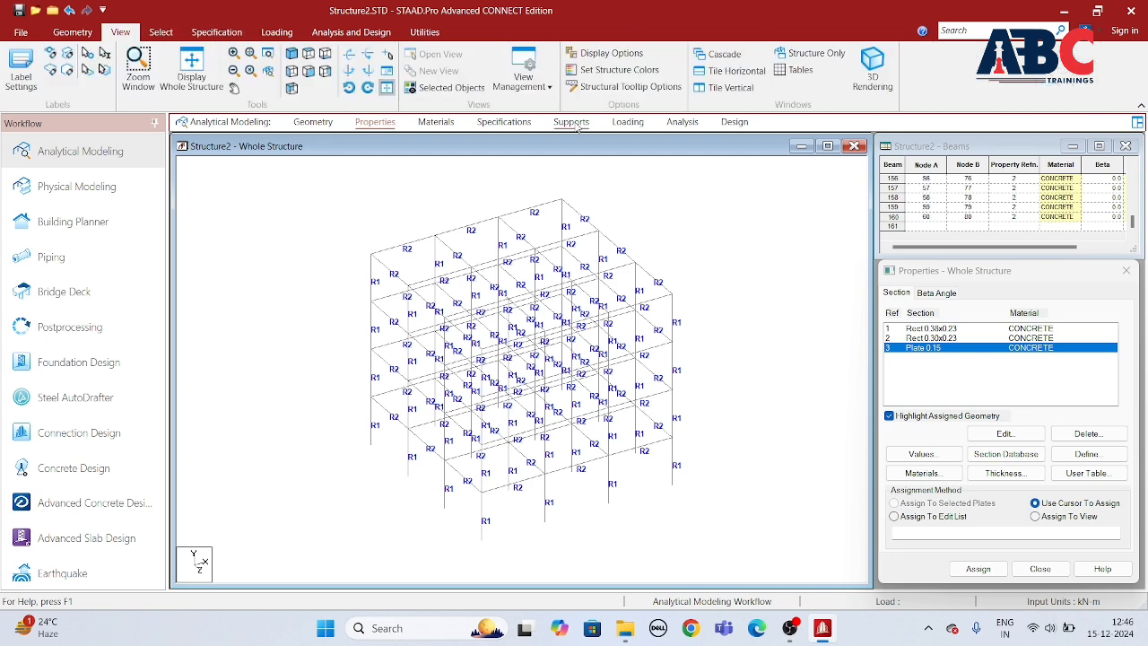
click(308, 70)
click(694, 436)
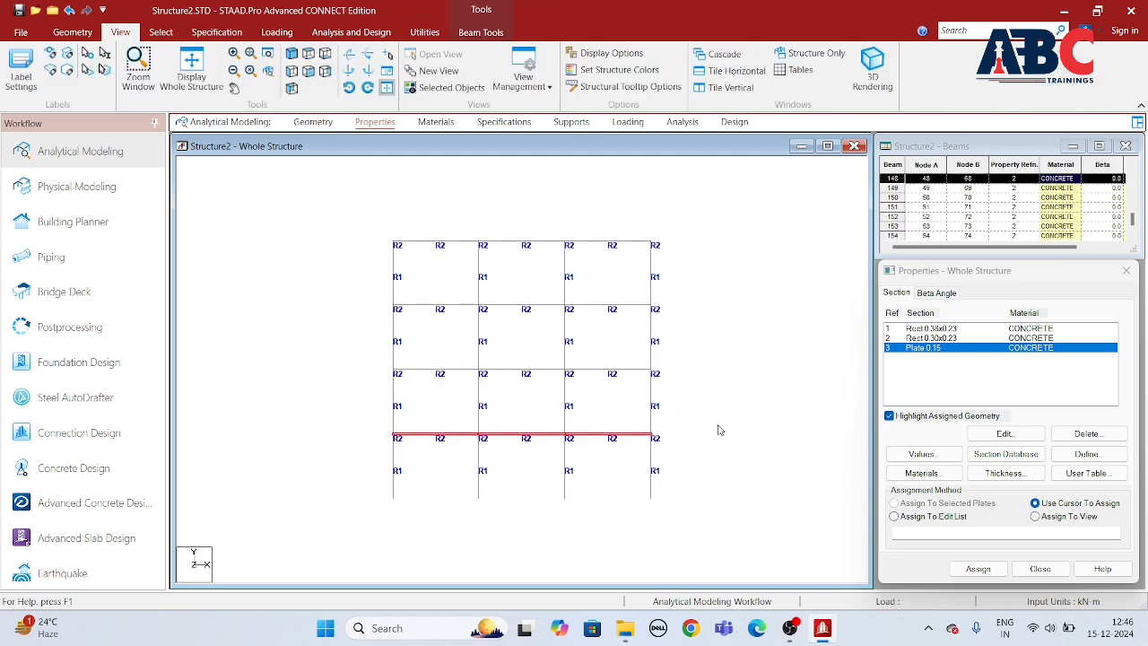
click(448, 87)
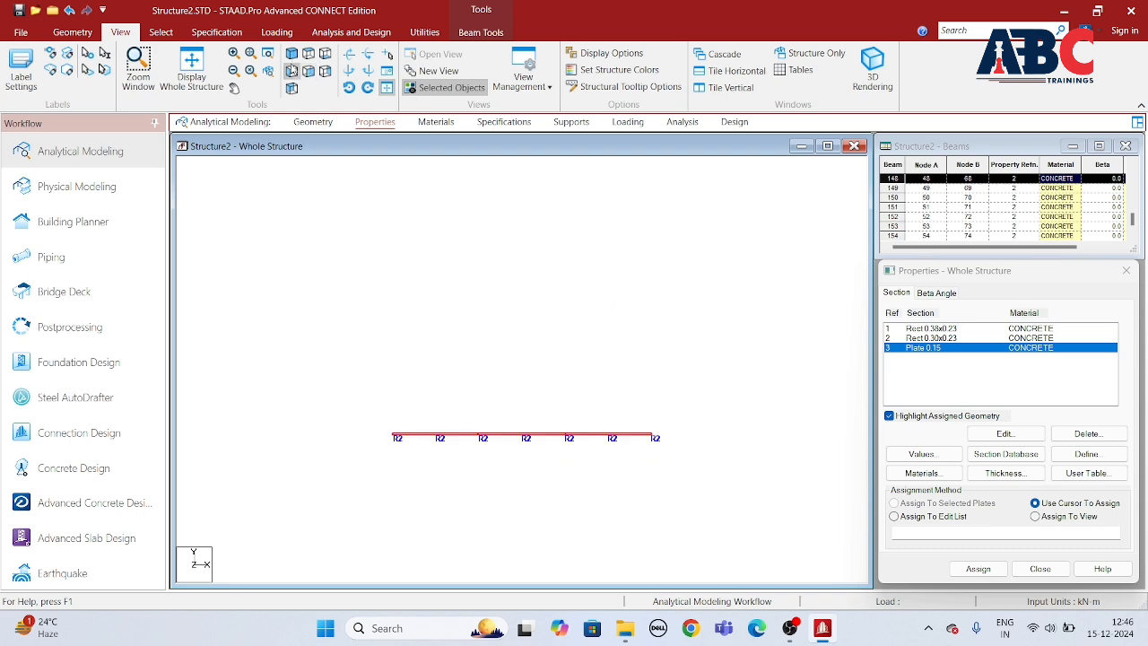
click(291, 54)
click(412, 297)
Step: Add a four-node plate across the floor's outer corner nodes and display the whole structure again
click(71, 32)
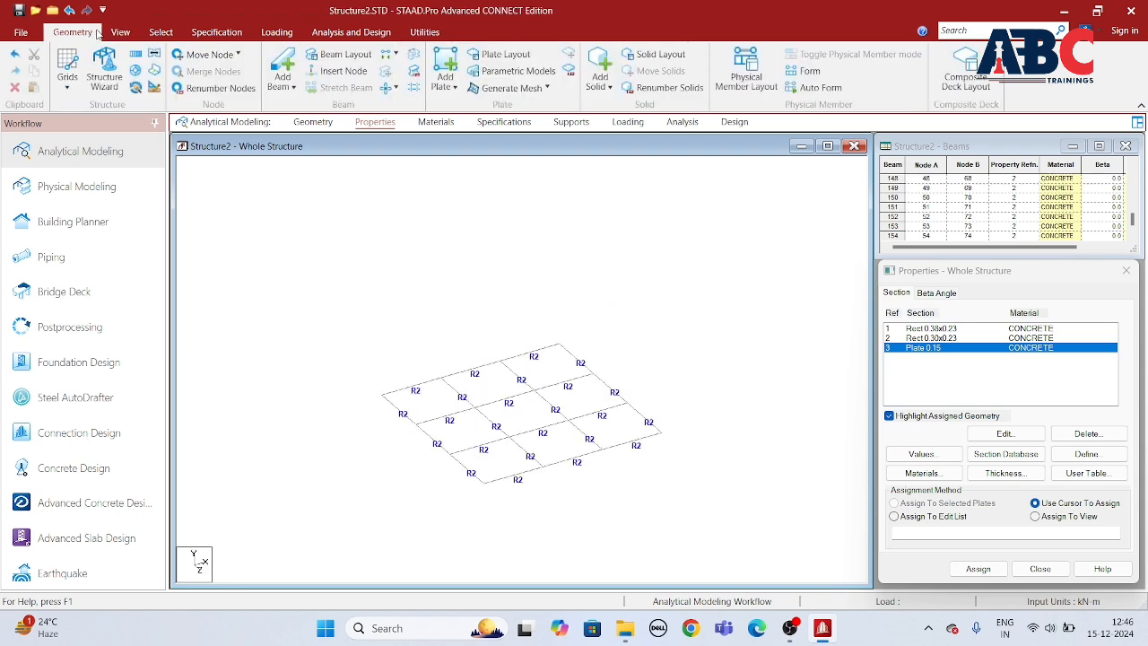
click(448, 63)
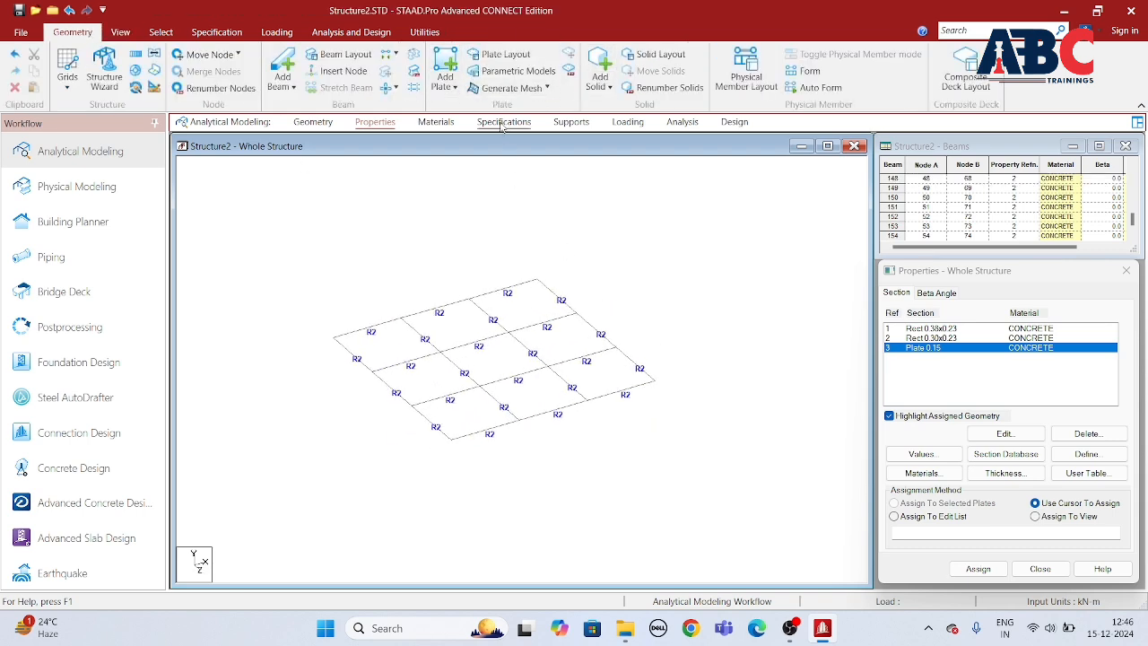
click(333, 338)
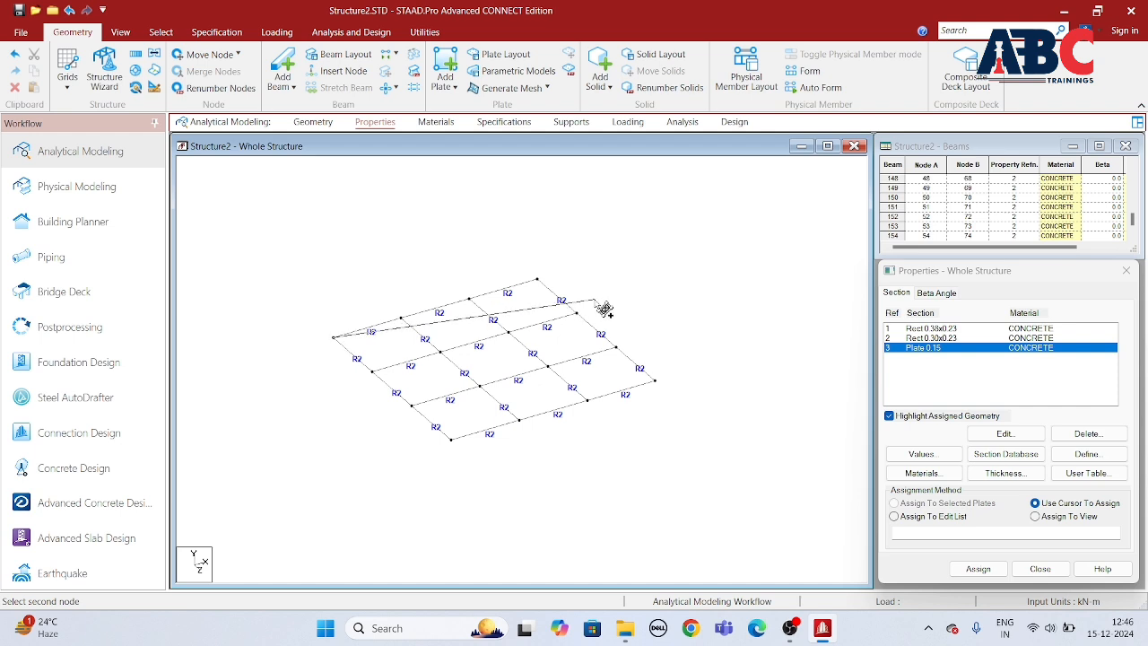
click(537, 281)
click(655, 381)
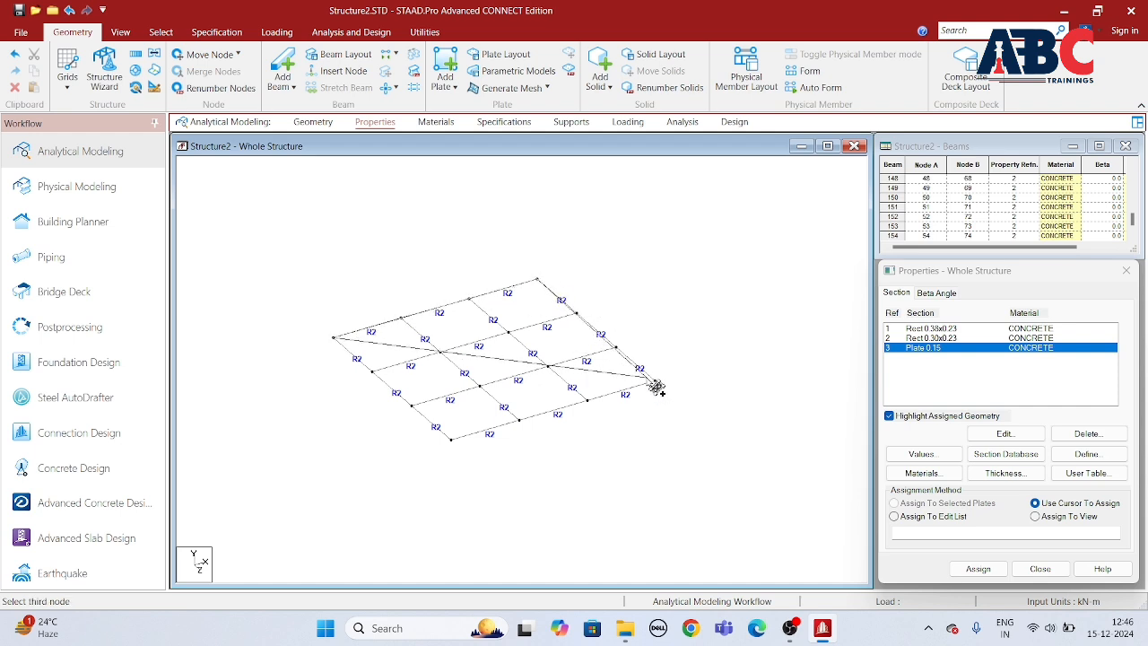
click(451, 440)
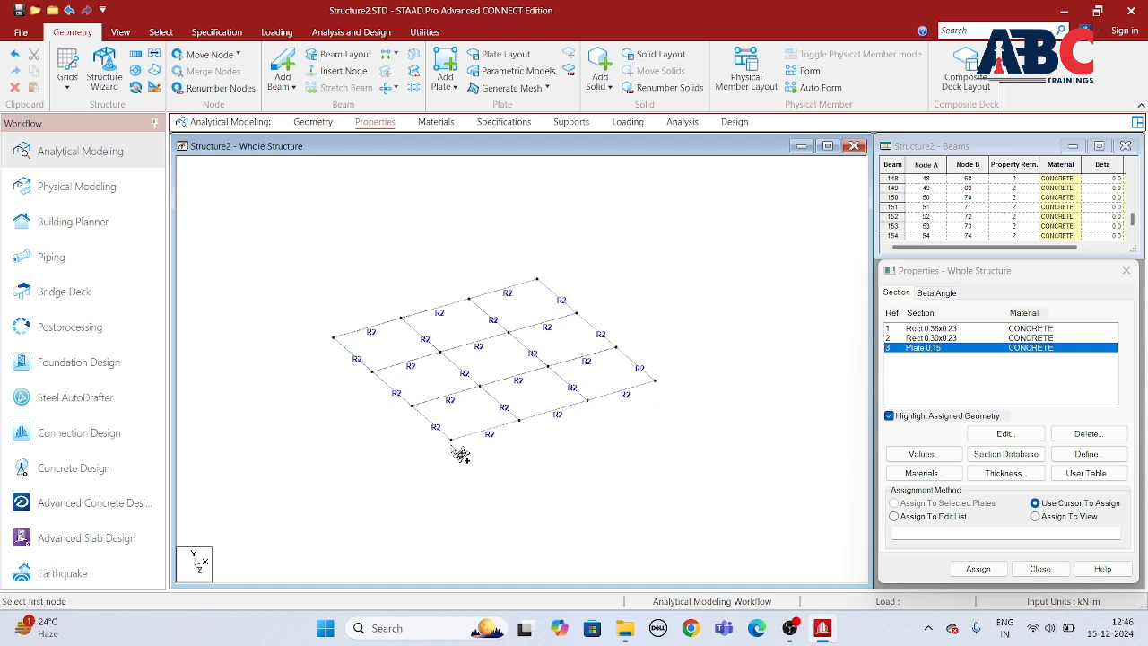
click(120, 33)
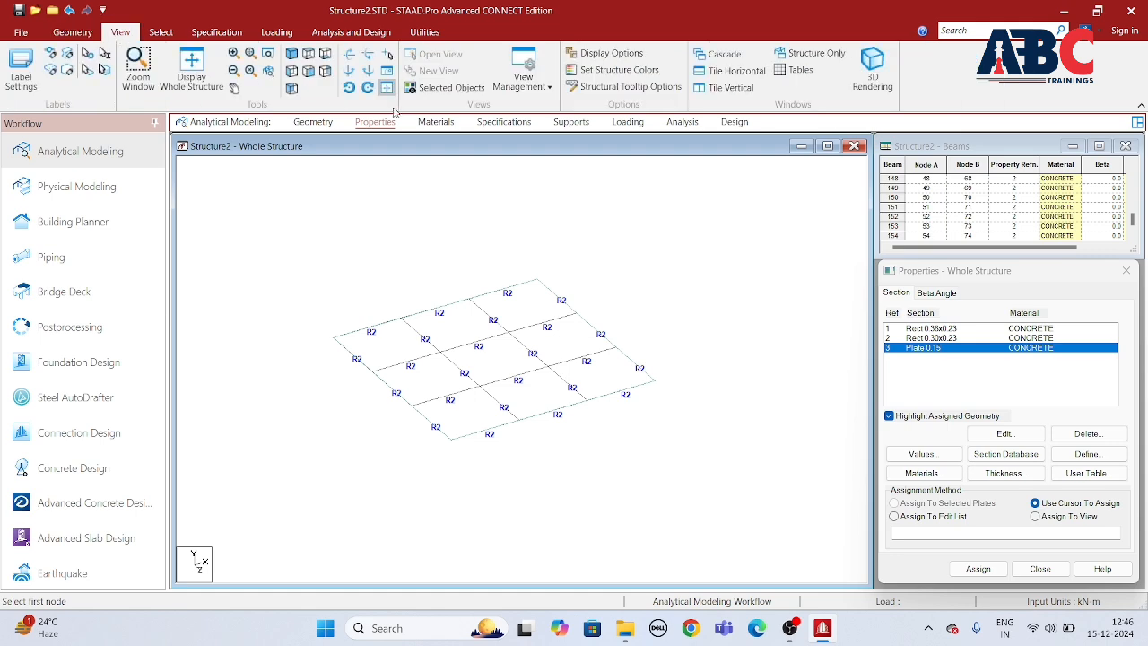
click(190, 71)
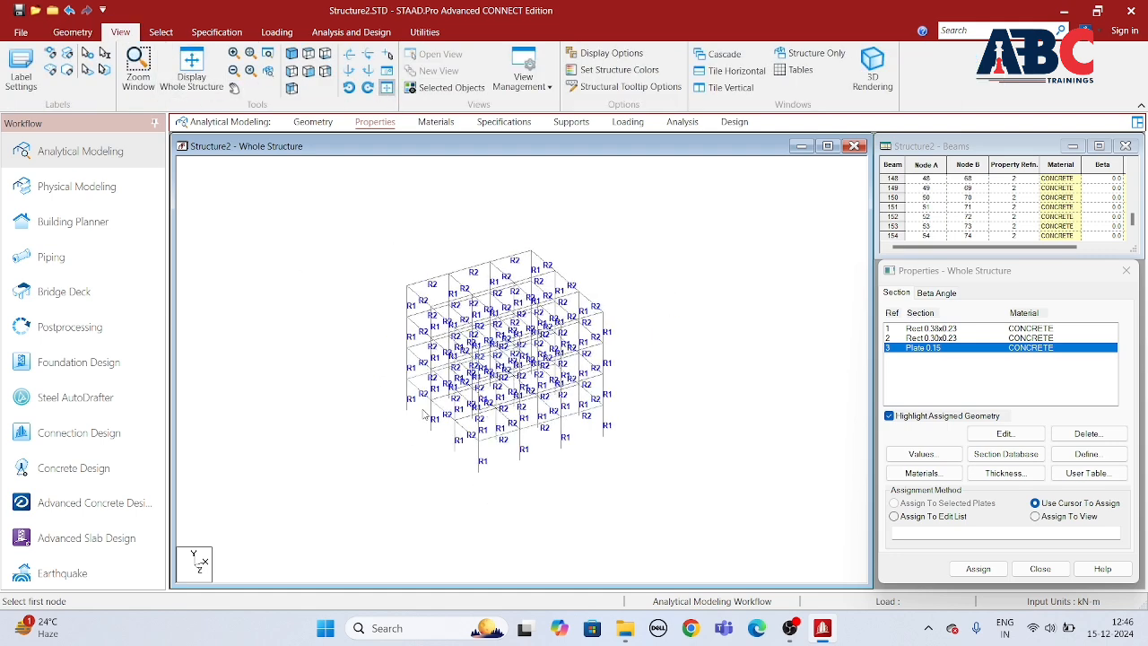
Step: Copy the new floor plate upward with Translational Repeat, using 3 steps along Y at 3 m spacing
click(161, 32)
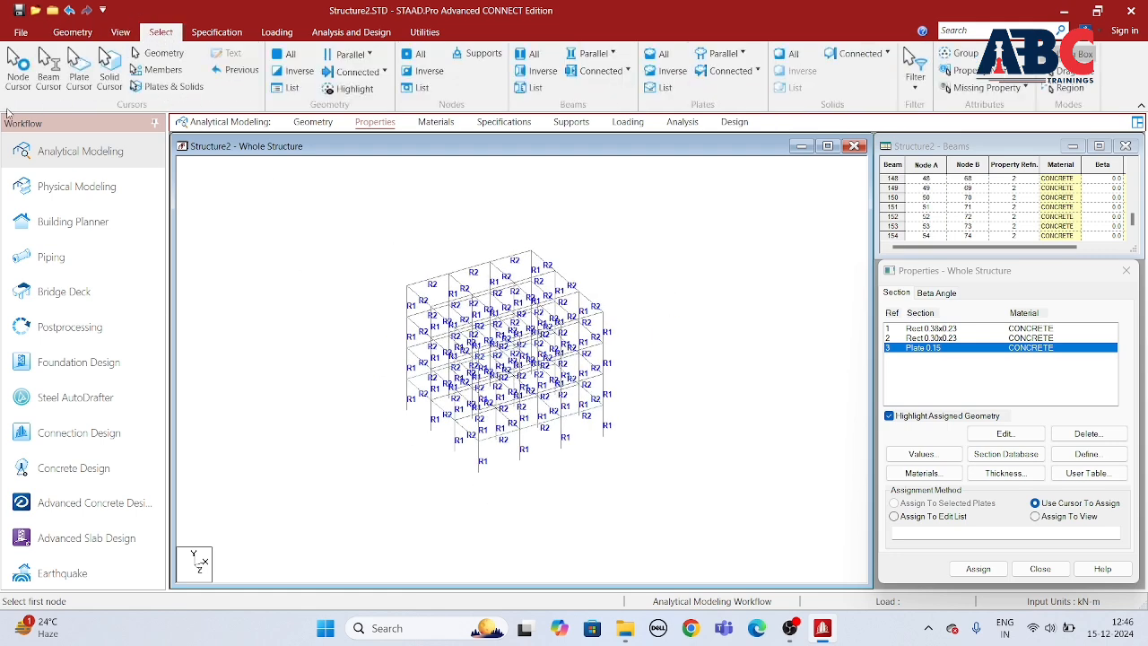
click(78, 67)
drag(322, 222, 686, 506)
scroll(618, 457, up, 6)
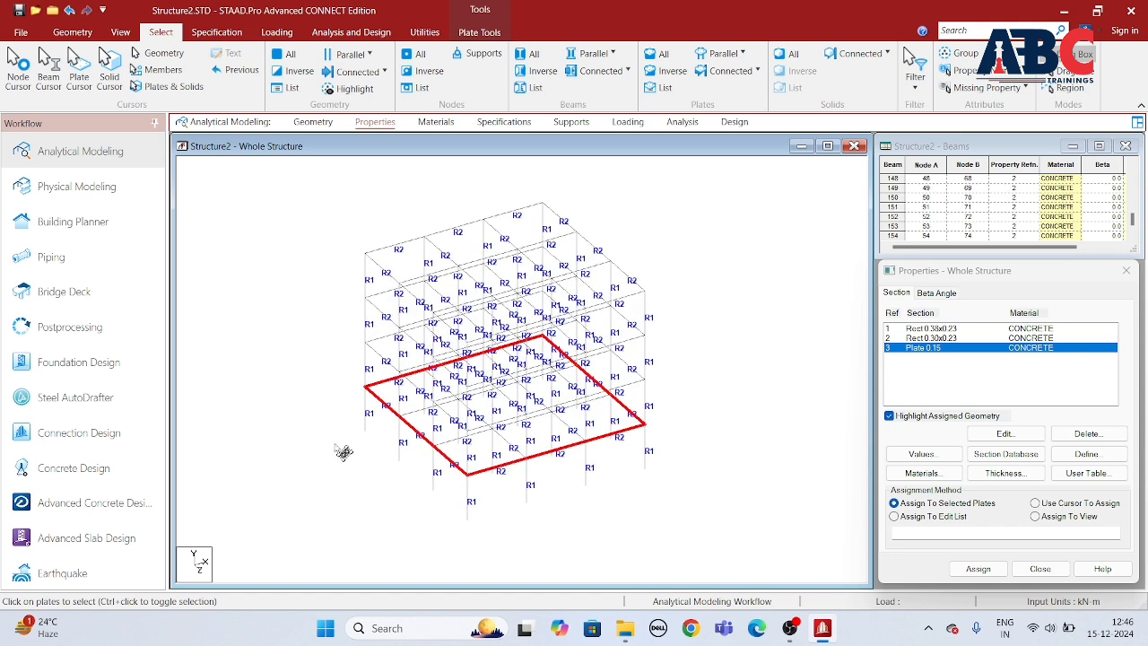
scroll(363, 460, down, 1)
middle_drag(554, 525, 554, 528)
scroll(546, 483, down, 1)
scroll(553, 482, up, 1)
middle_drag(562, 489, 565, 471)
click(72, 32)
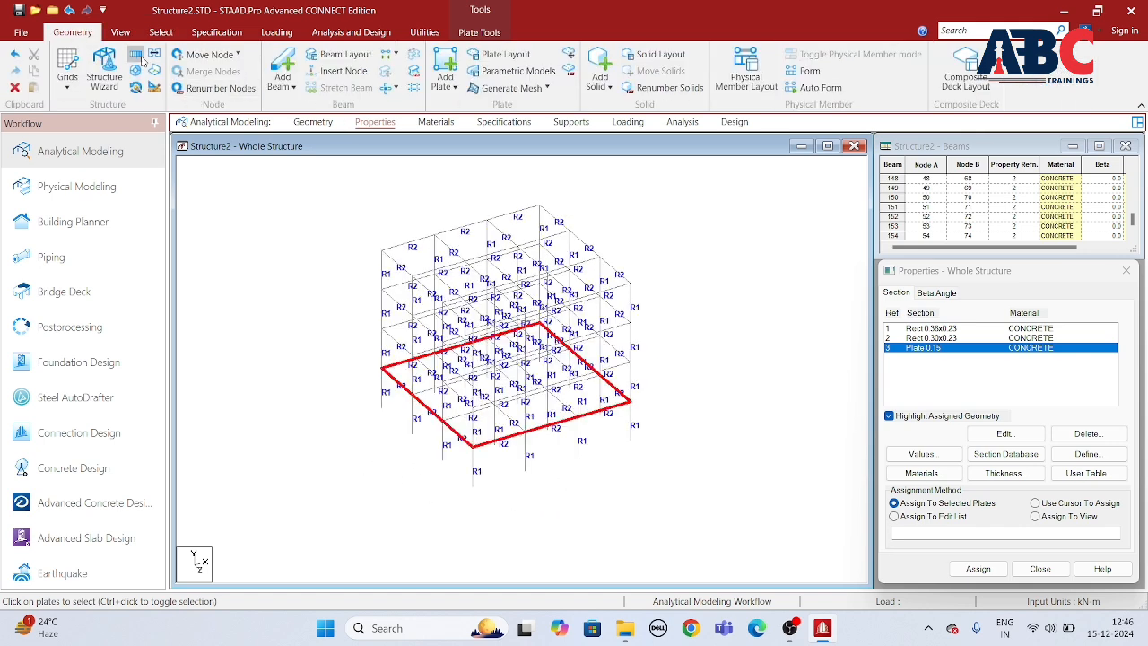
click(136, 53)
drag(613, 286, 707, 278)
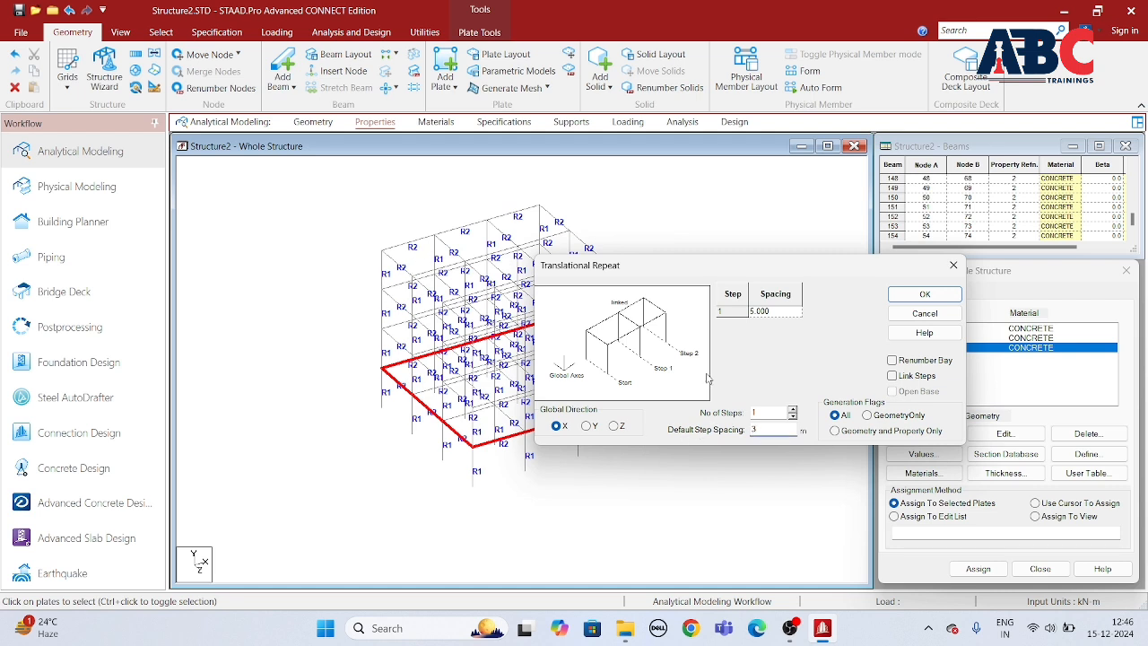
click(792, 409)
click(792, 408)
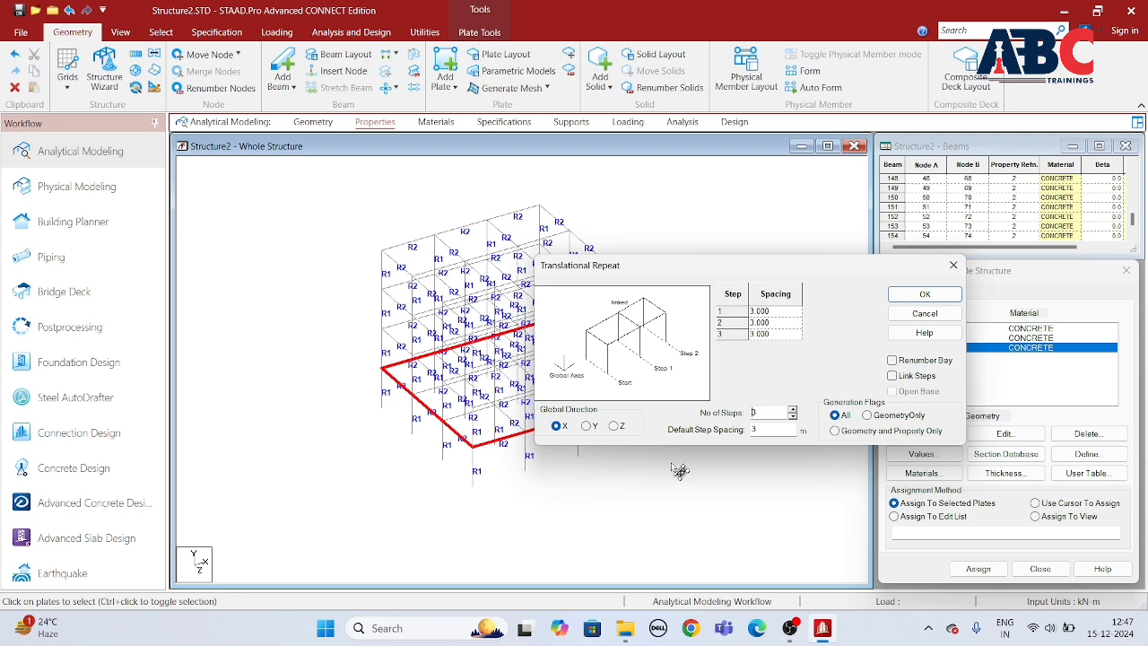
click(588, 427)
click(923, 296)
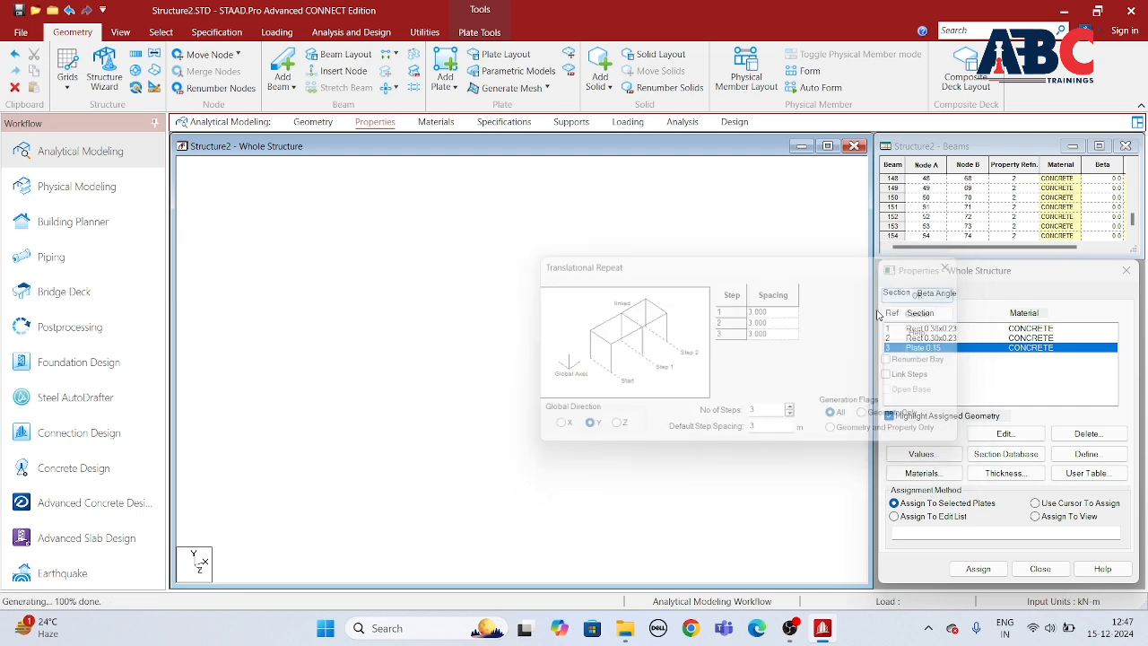
Step: Assign the Plate 0.15 section to the selected plates on all four floors
scroll(603, 440, up, 5)
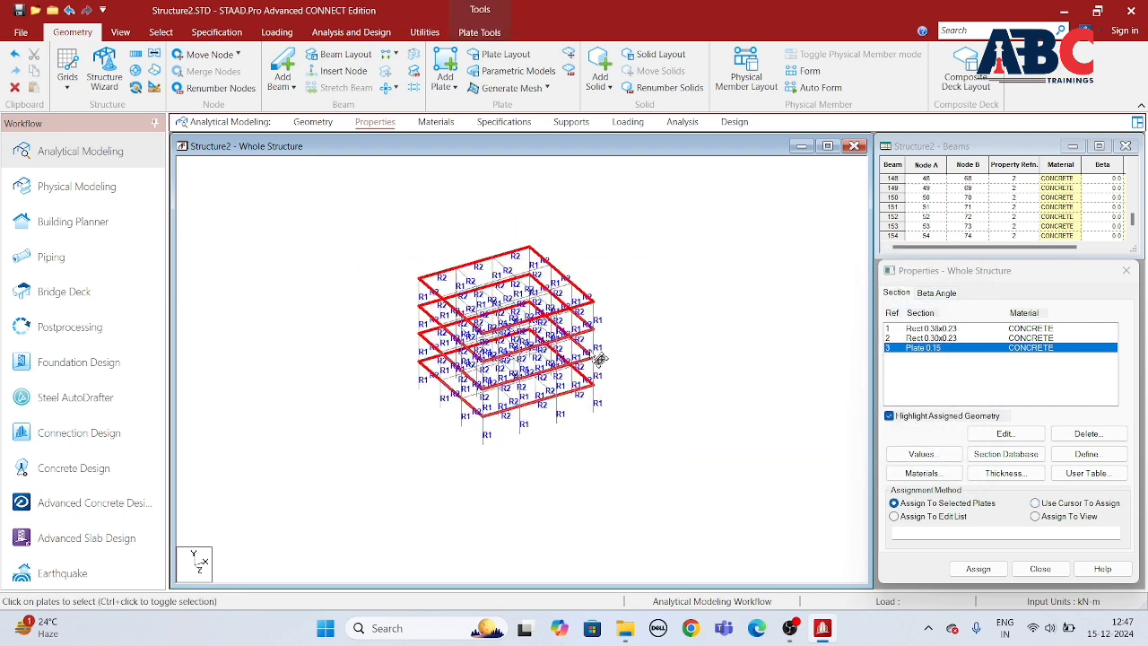
scroll(603, 452, up, 2)
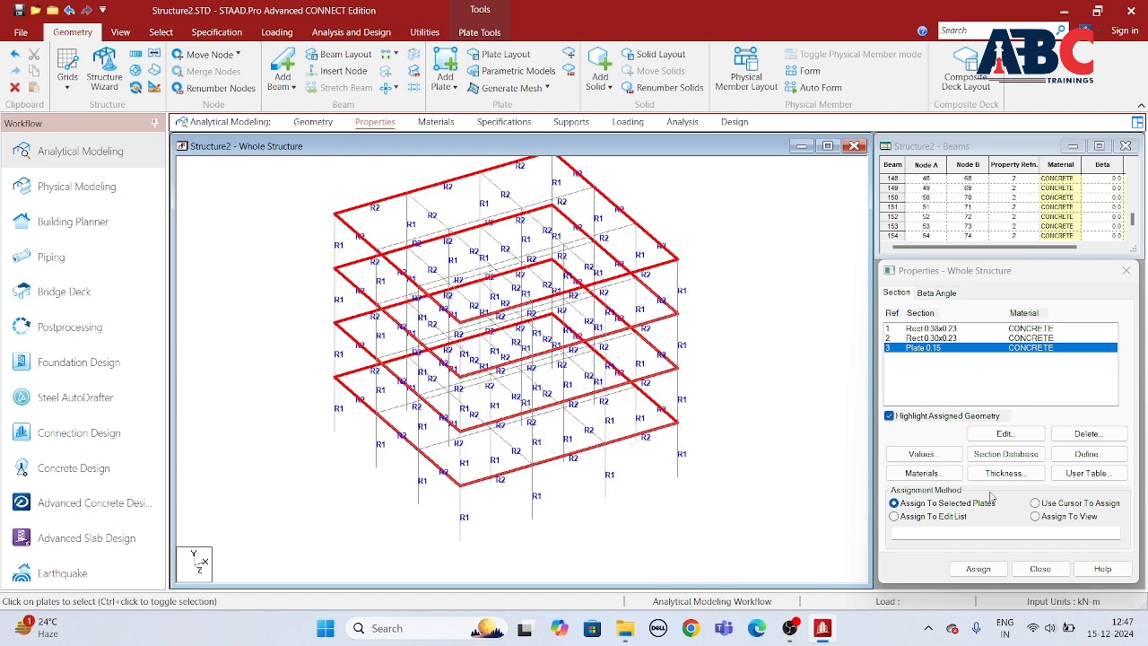
click(976, 570)
click(1022, 461)
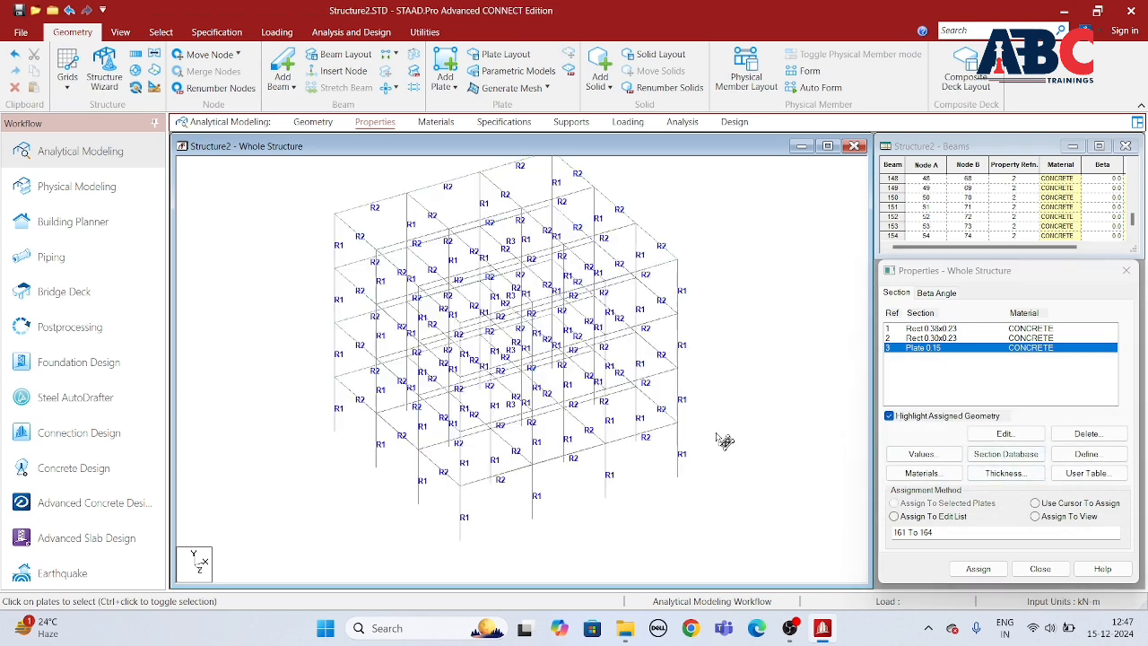
scroll(703, 336, down, 4)
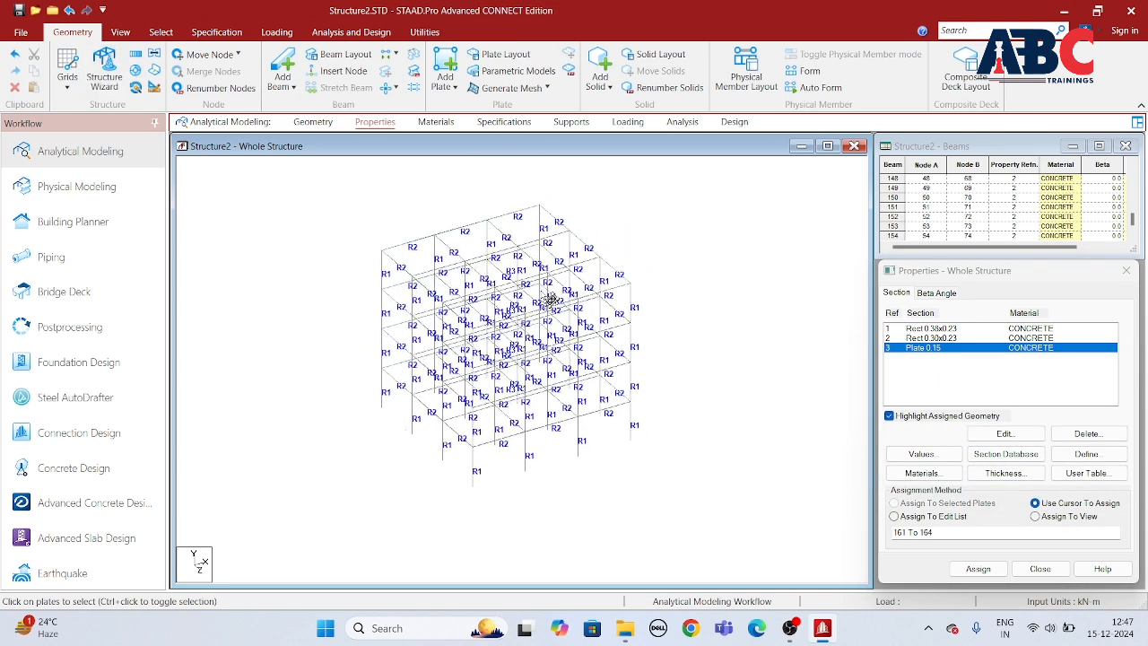
scroll(661, 376, up, 3)
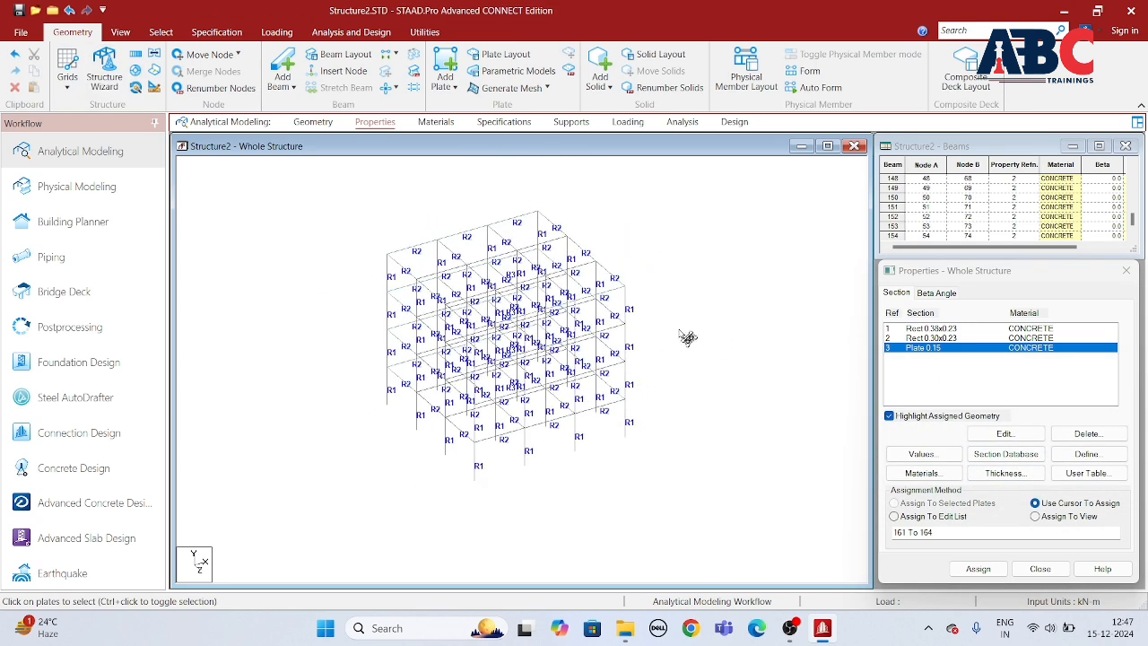
Step: Assign the CONCRETE material to all selected beams, columns and plates of the structure
click(438, 124)
click(941, 367)
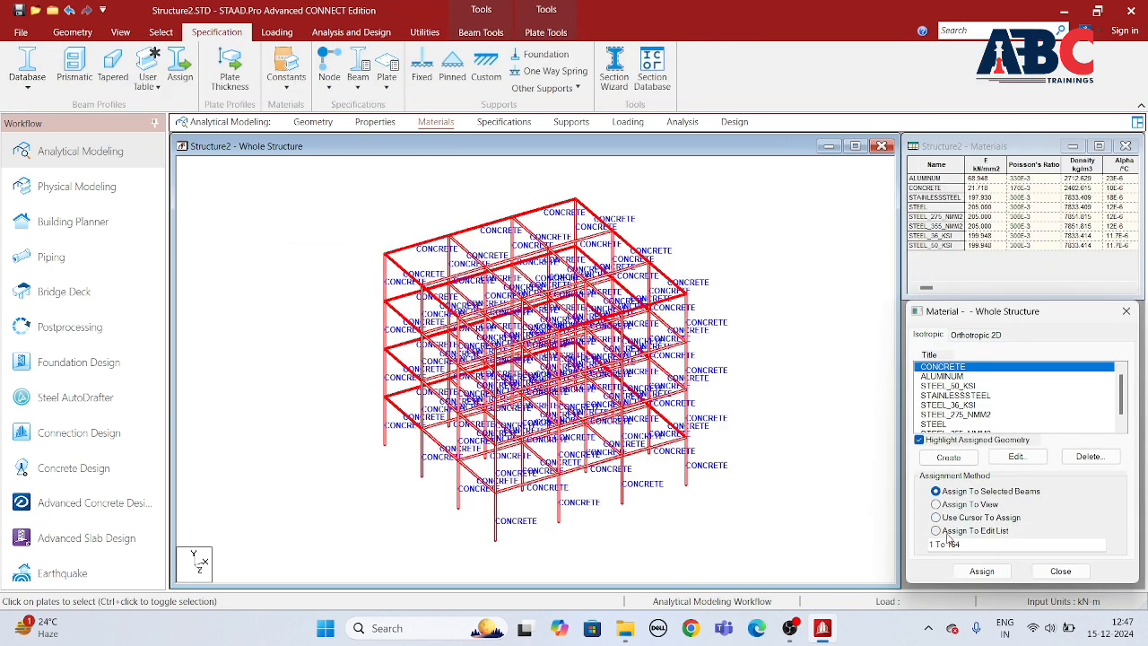
click(981, 570)
click(1028, 486)
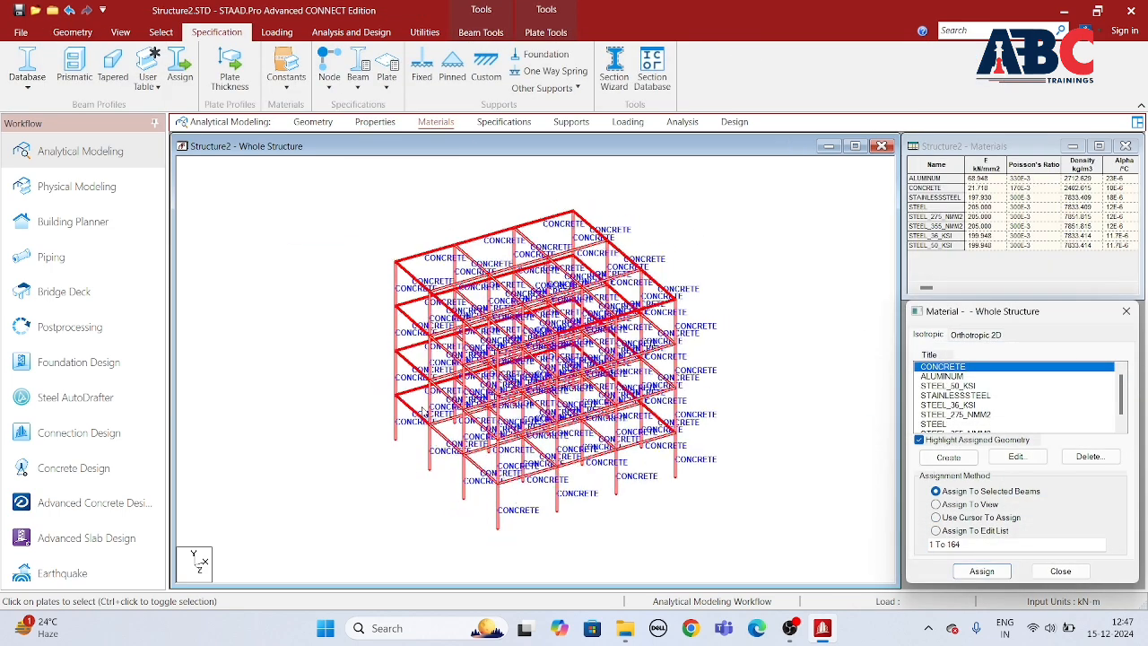
scroll(521, 435, up, 2)
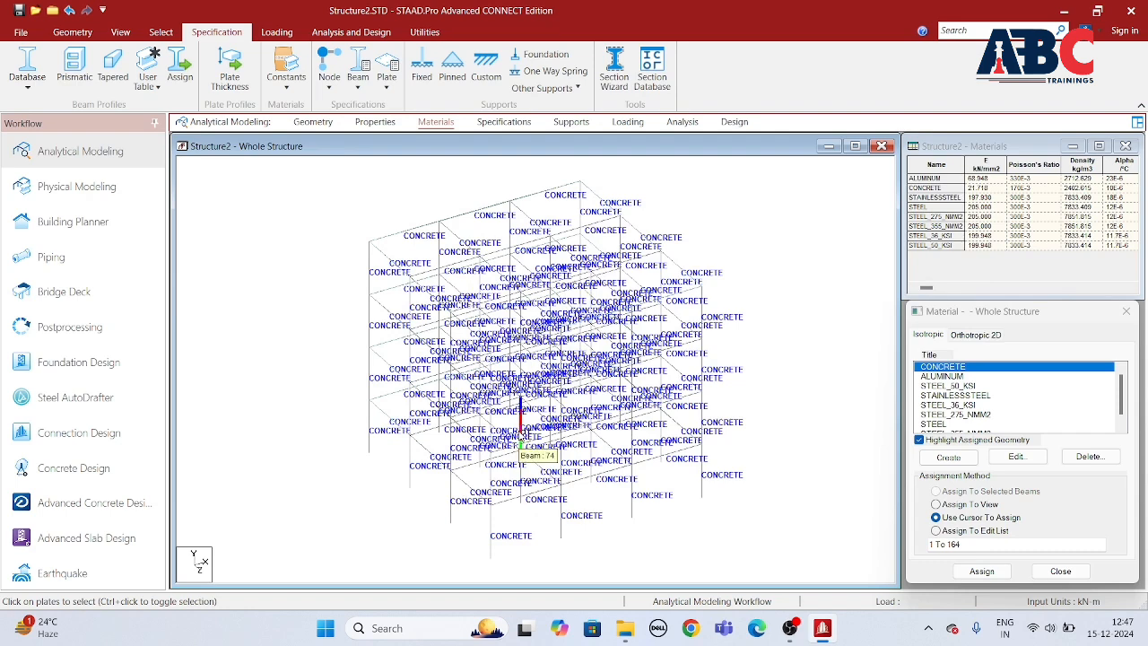
scroll(297, 257, down, 1)
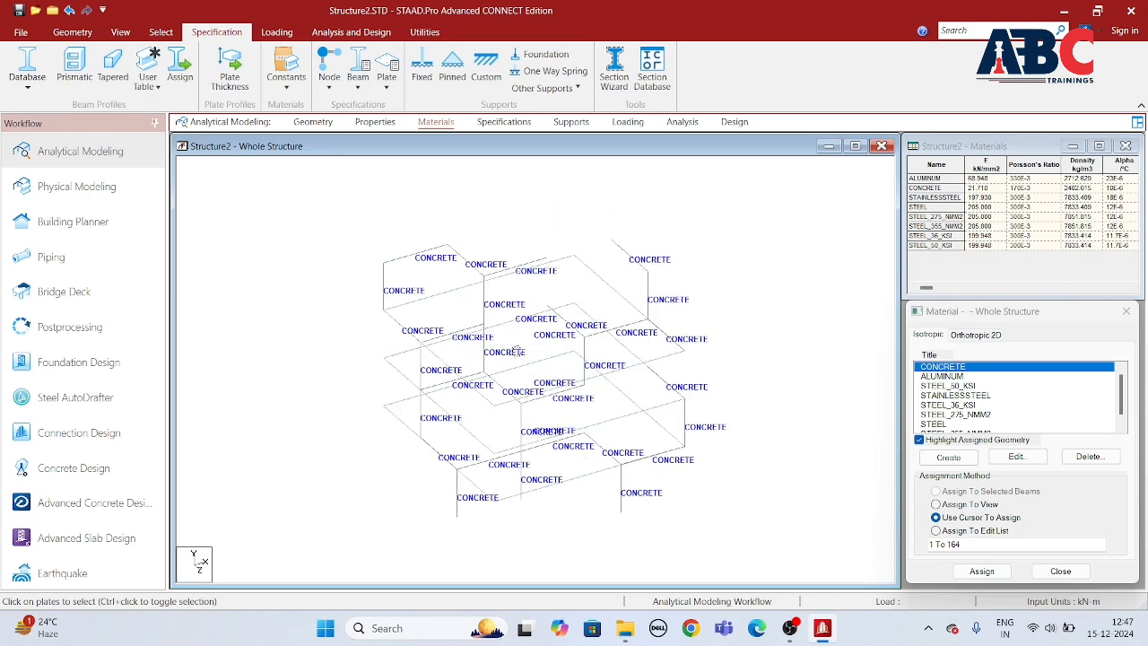
Step: Create a beam offset specification at the member start with X = -0.115 m in the global direction
click(504, 122)
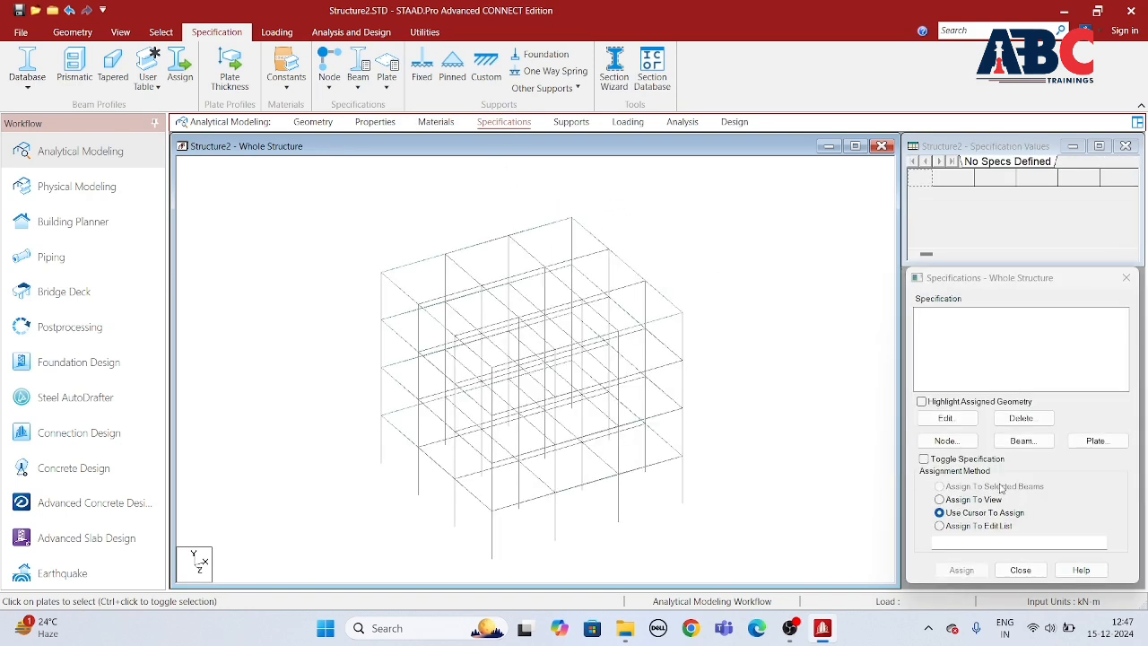
click(1022, 440)
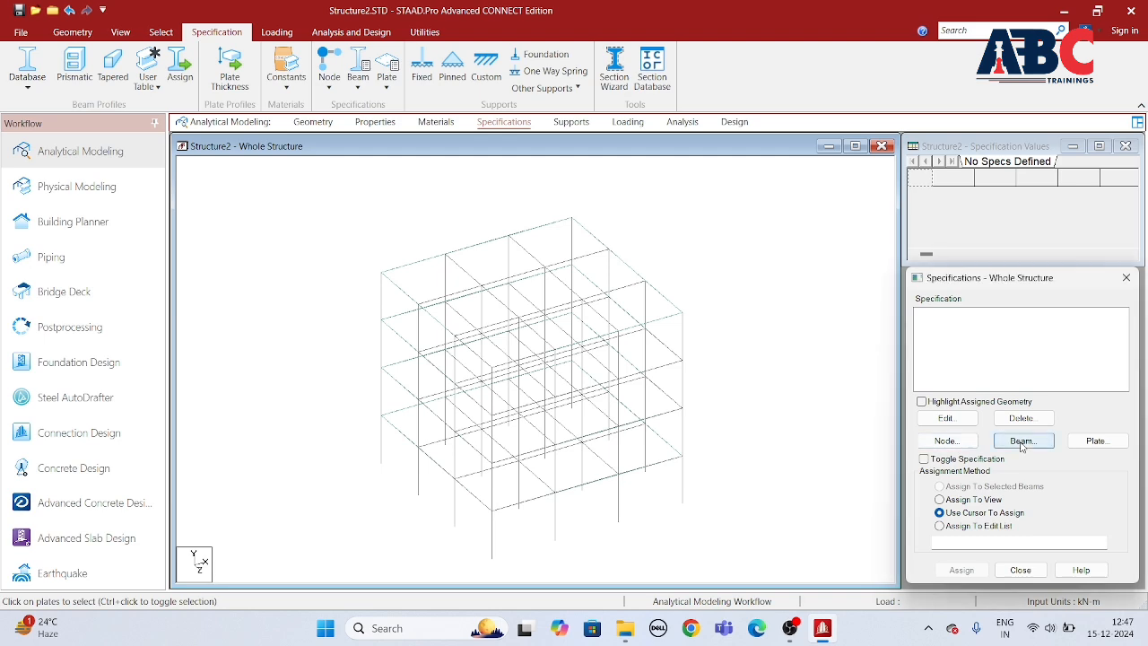
click(835, 325)
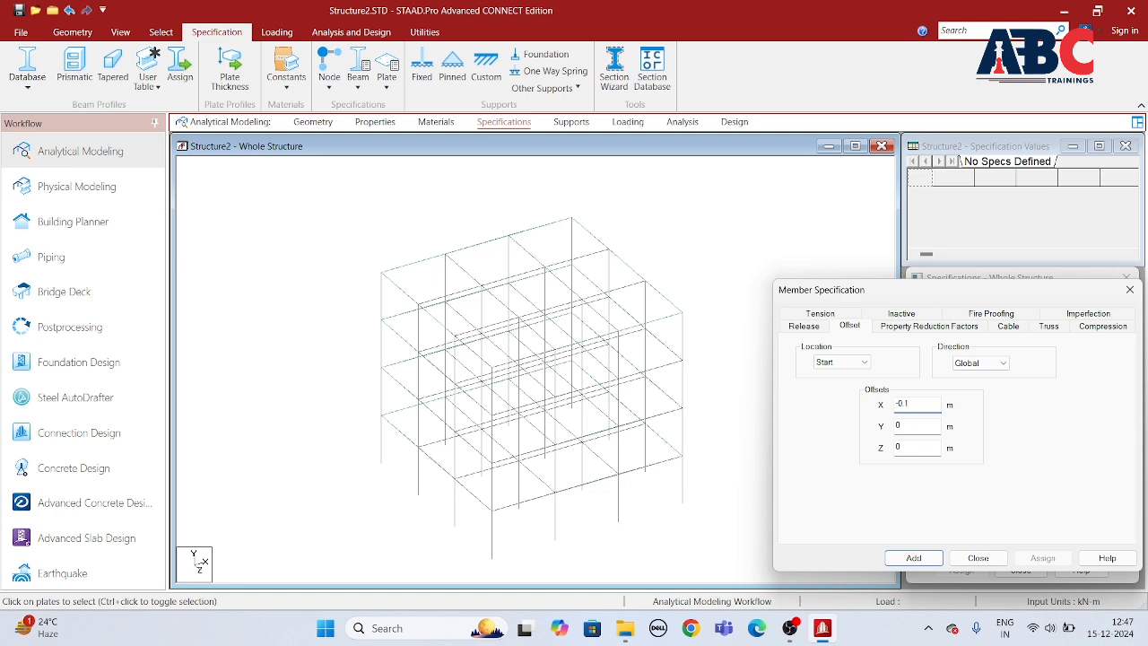
click(914, 559)
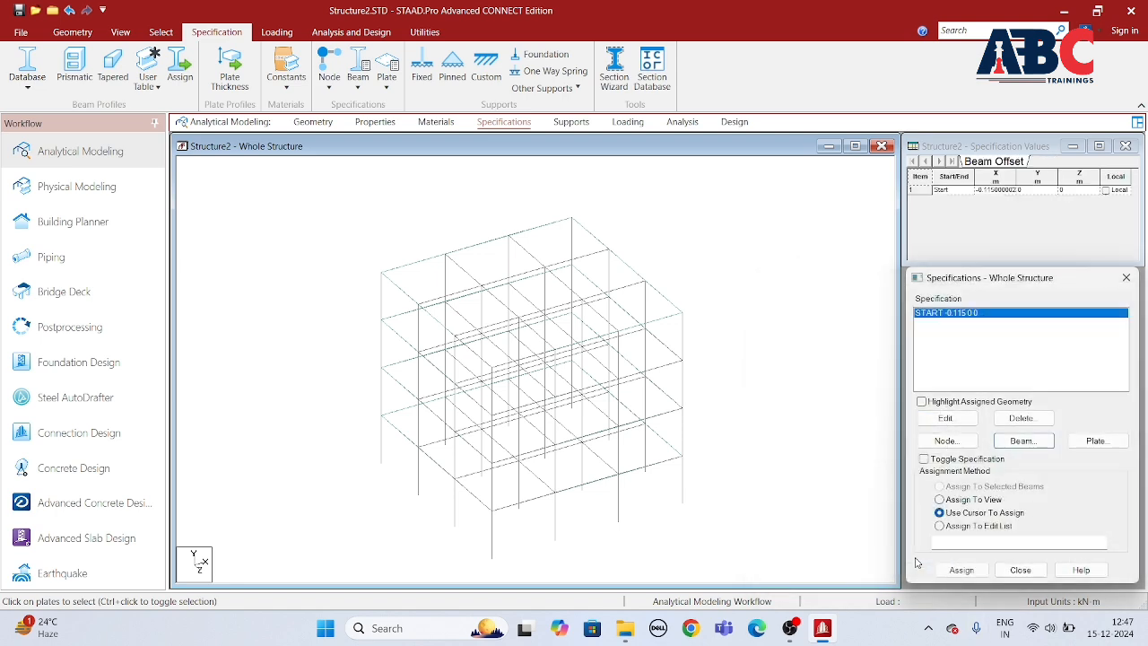
Step: Create a second beam offset specification at the member start with X = 0.115 m in the global direction
click(1018, 445)
click(849, 327)
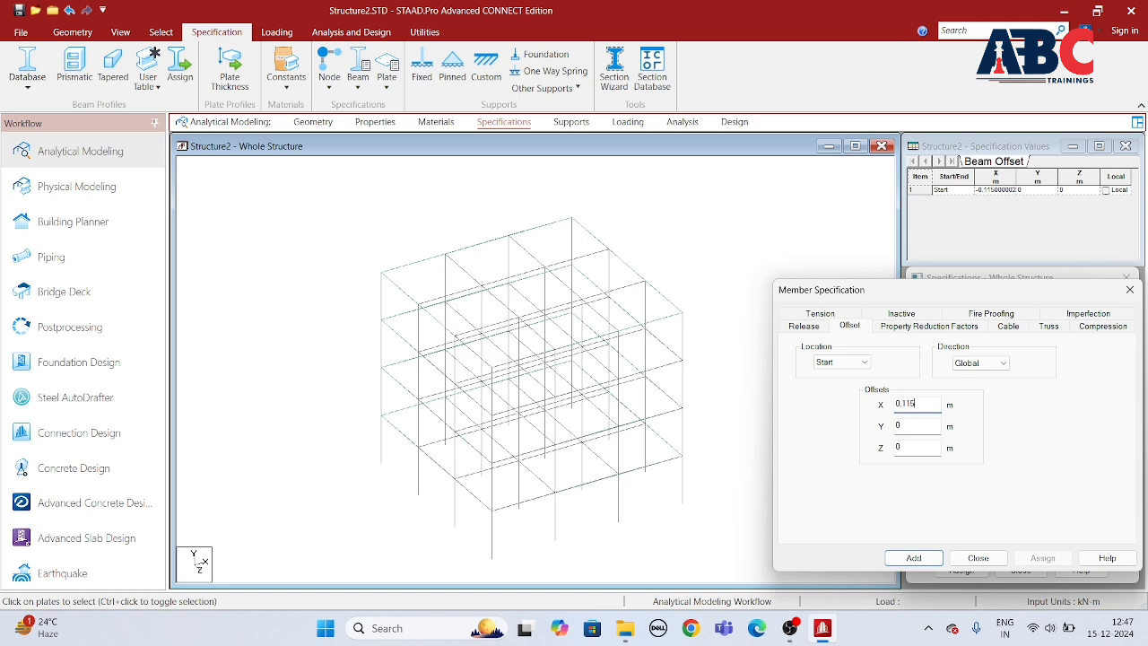
text(0.115)
click(914, 557)
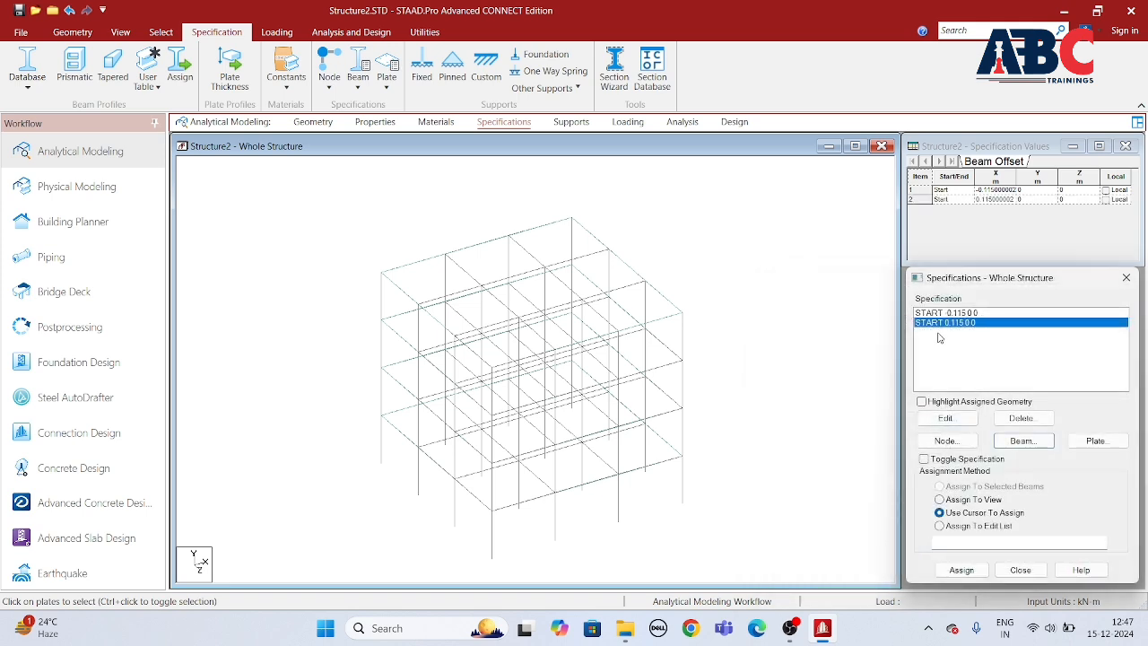
Step: Assign the -0.115 m start offset to the first-bay X-direction beams on the front and rear roof edges
click(953, 314)
scroll(750, 405, up, 3)
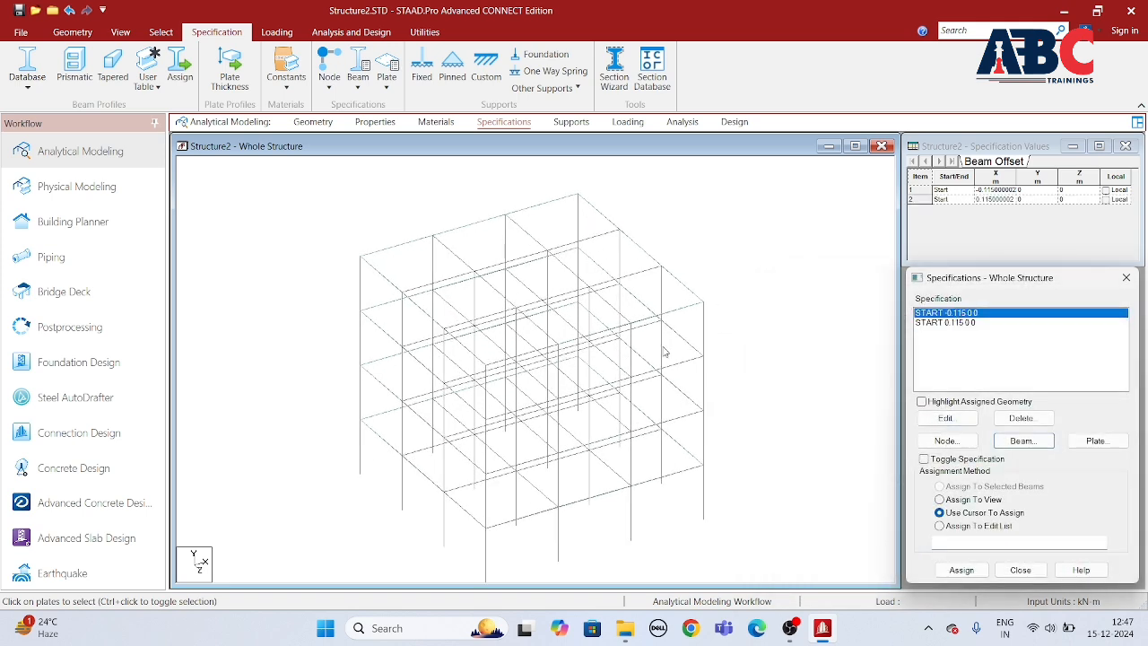
click(503, 366)
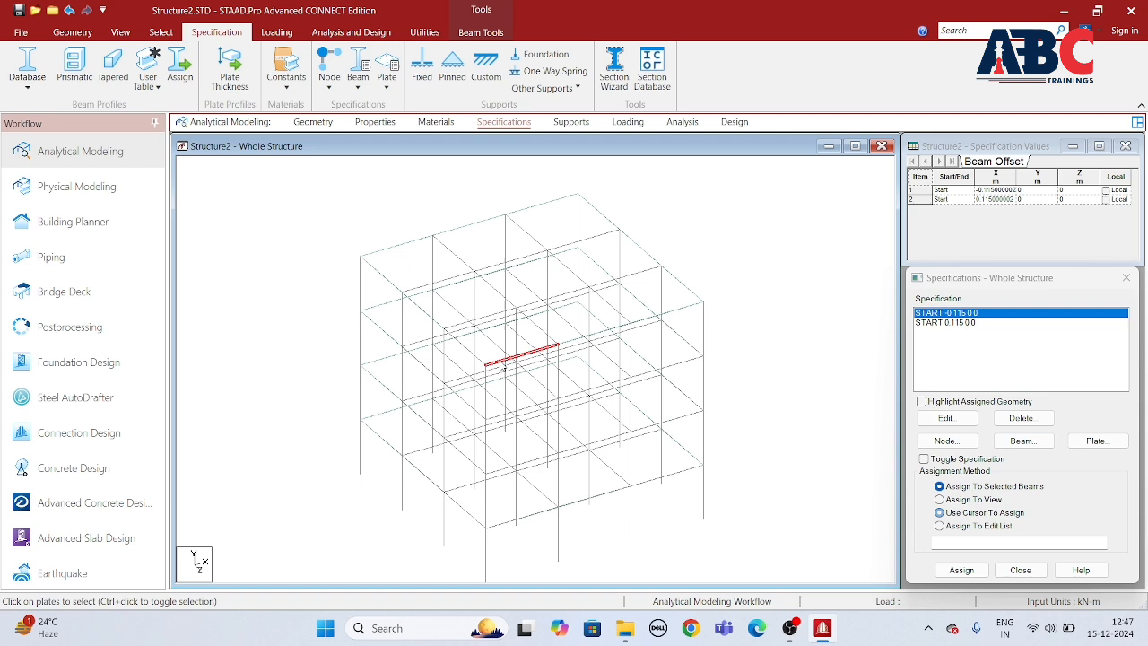
ctrl+click(387, 252)
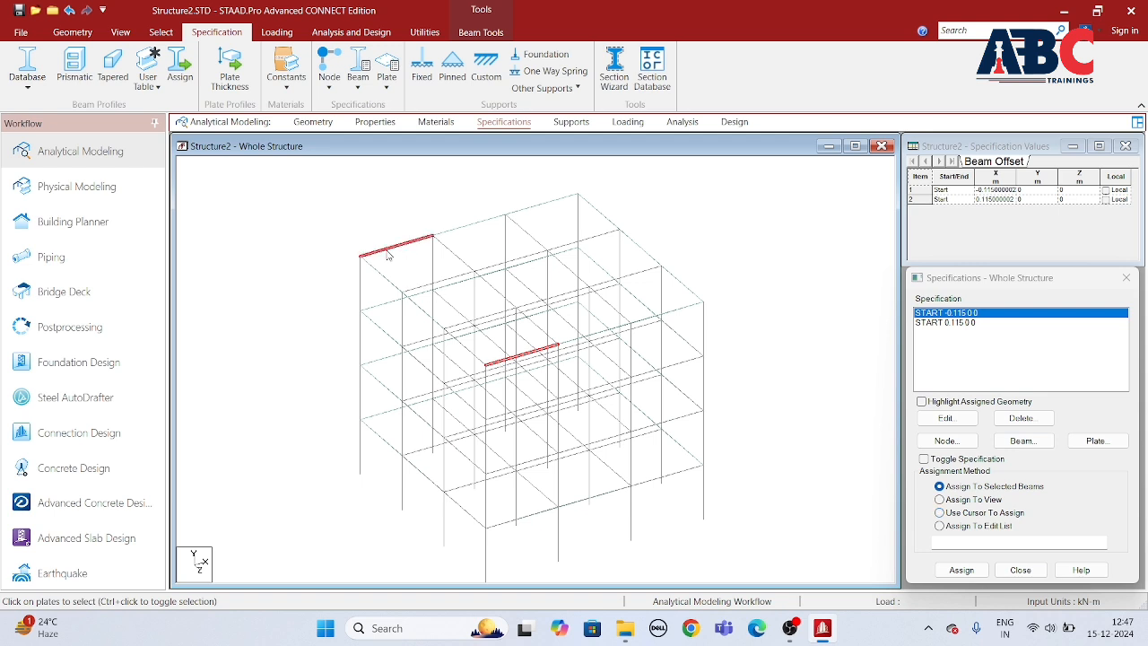
click(960, 570)
click(1031, 473)
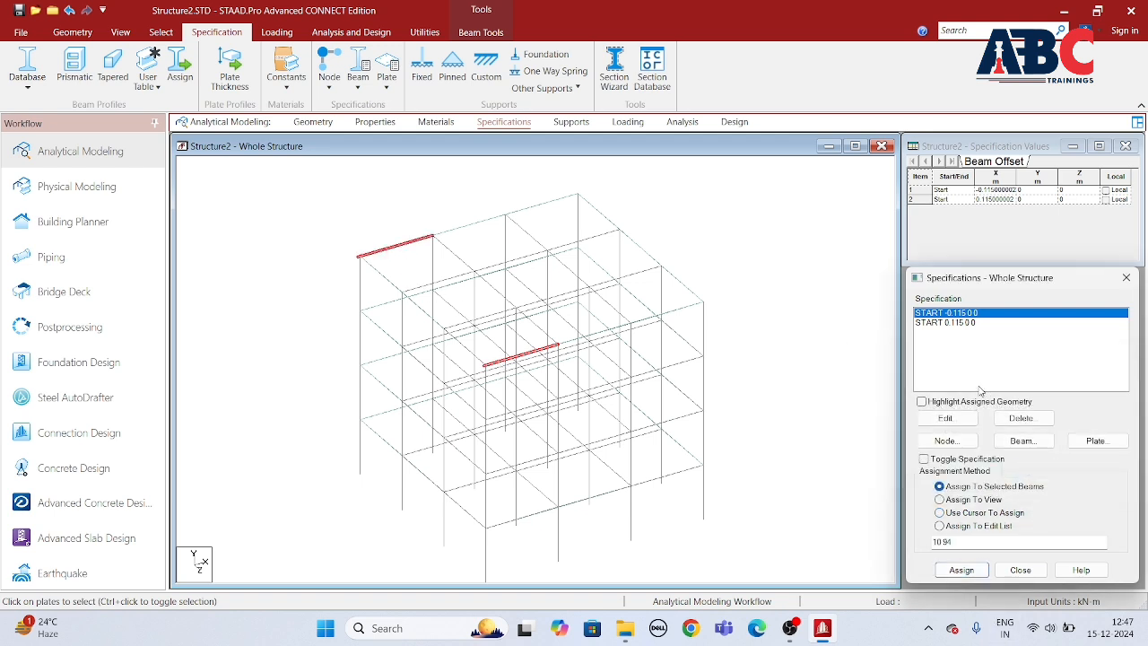
Step: Assign the positive 0.115 m offset to the last-bay X-direction beams on the front and rear roof edges
click(939, 323)
click(692, 316)
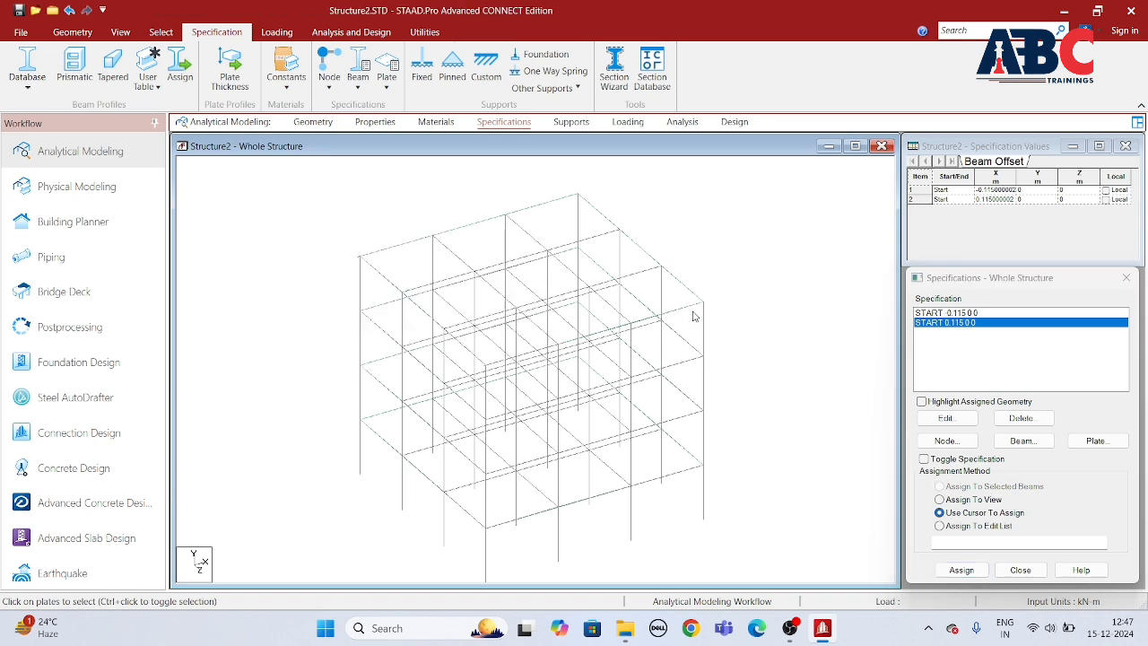
click(688, 311)
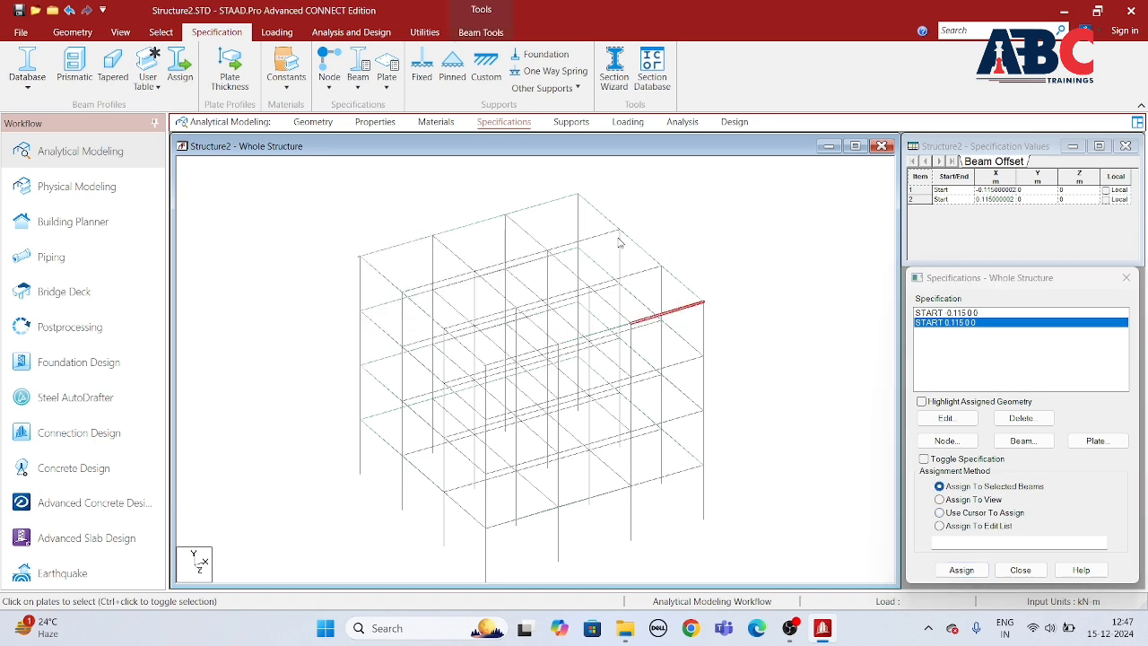
ctrl+click(564, 200)
click(958, 569)
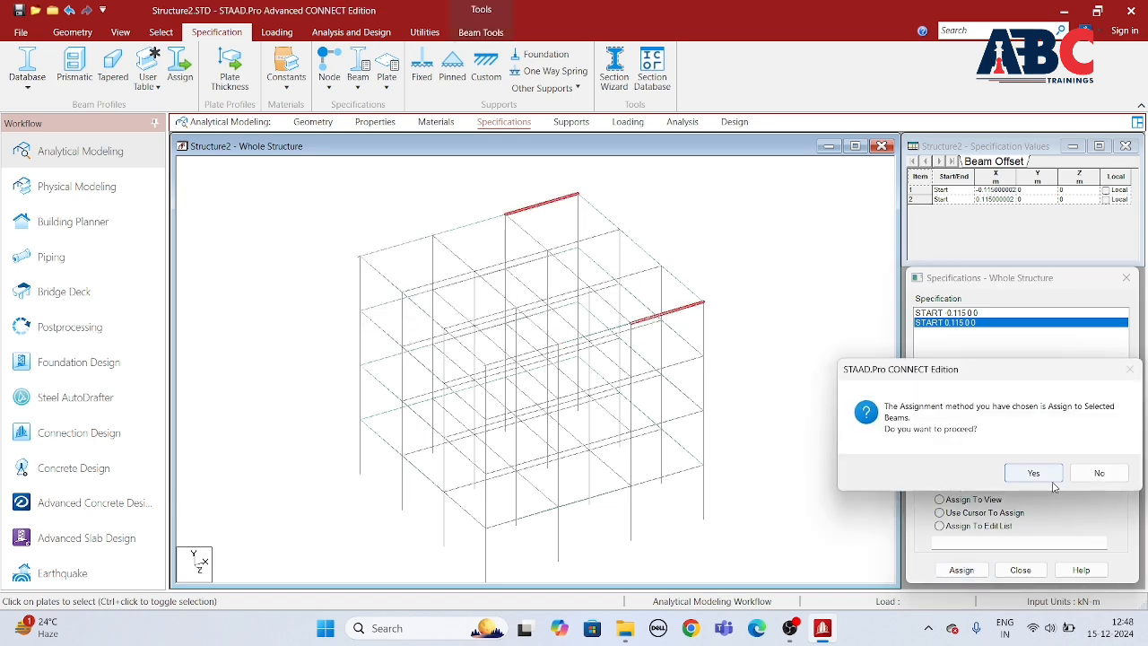
click(1042, 477)
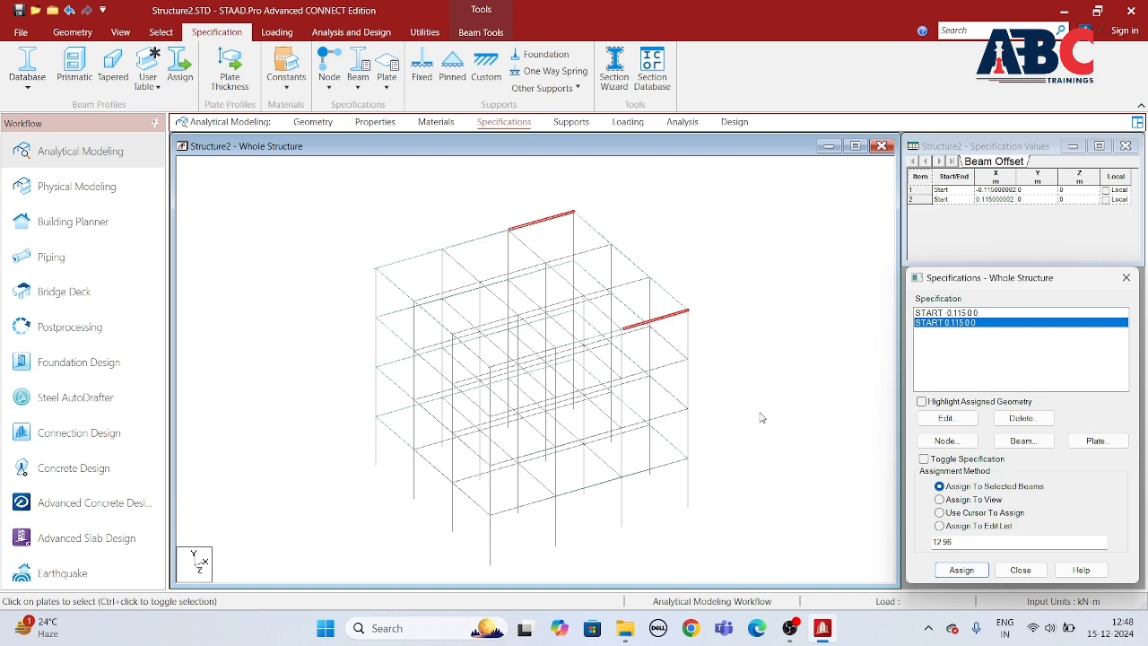
scroll(722, 392, up, 3)
click(960, 569)
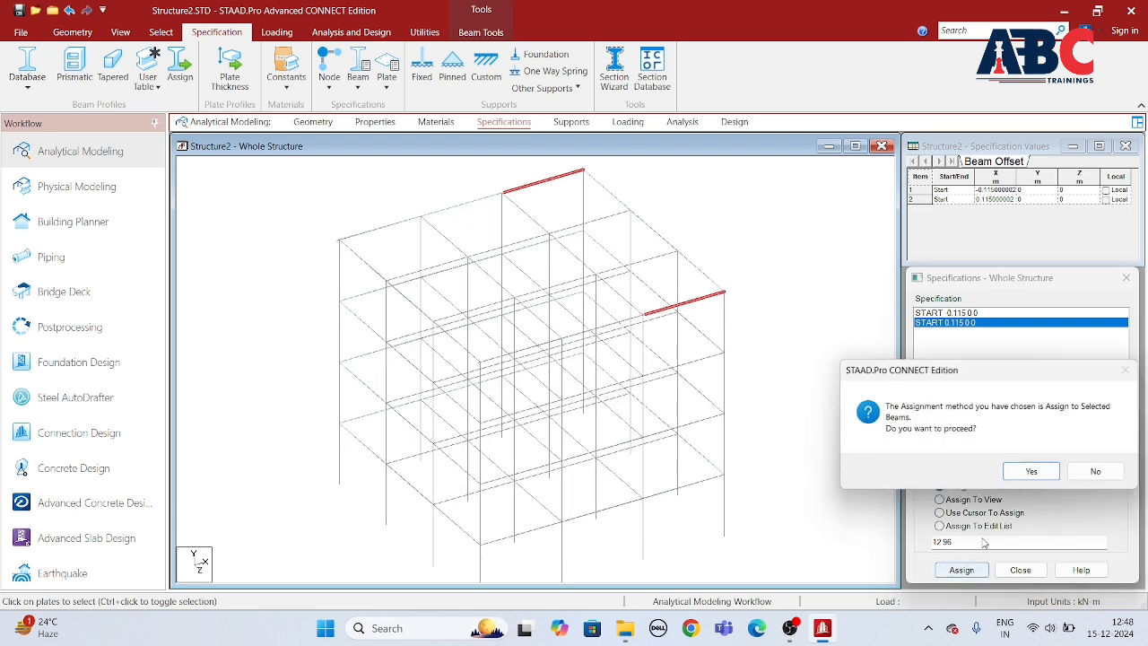
click(1026, 472)
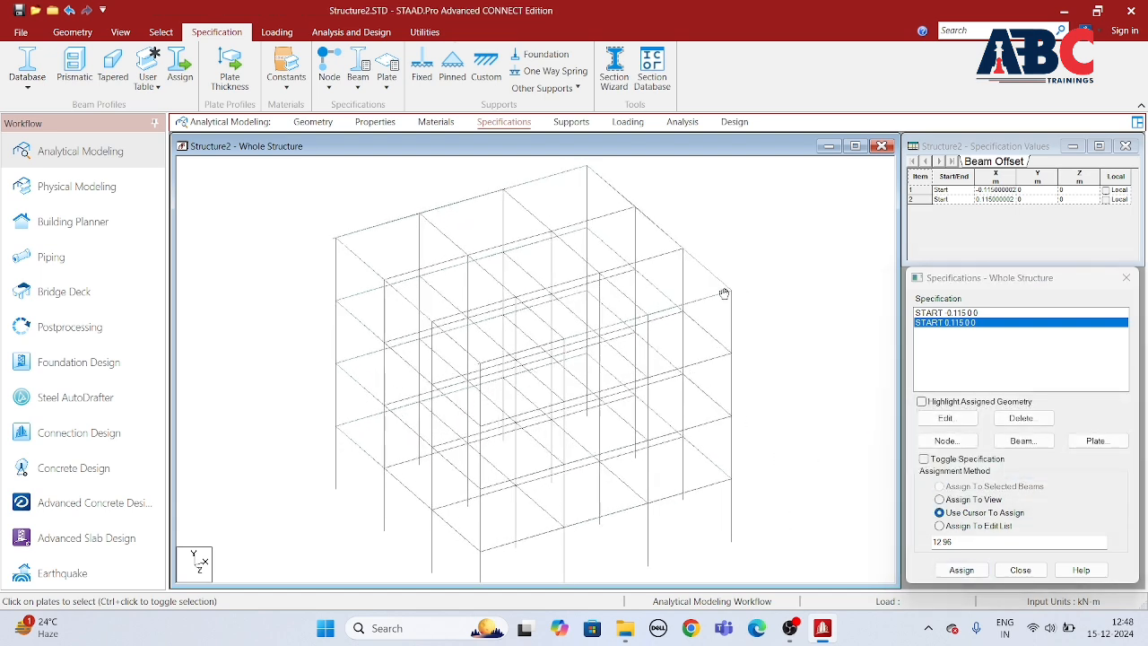
scroll(761, 305, up, 3)
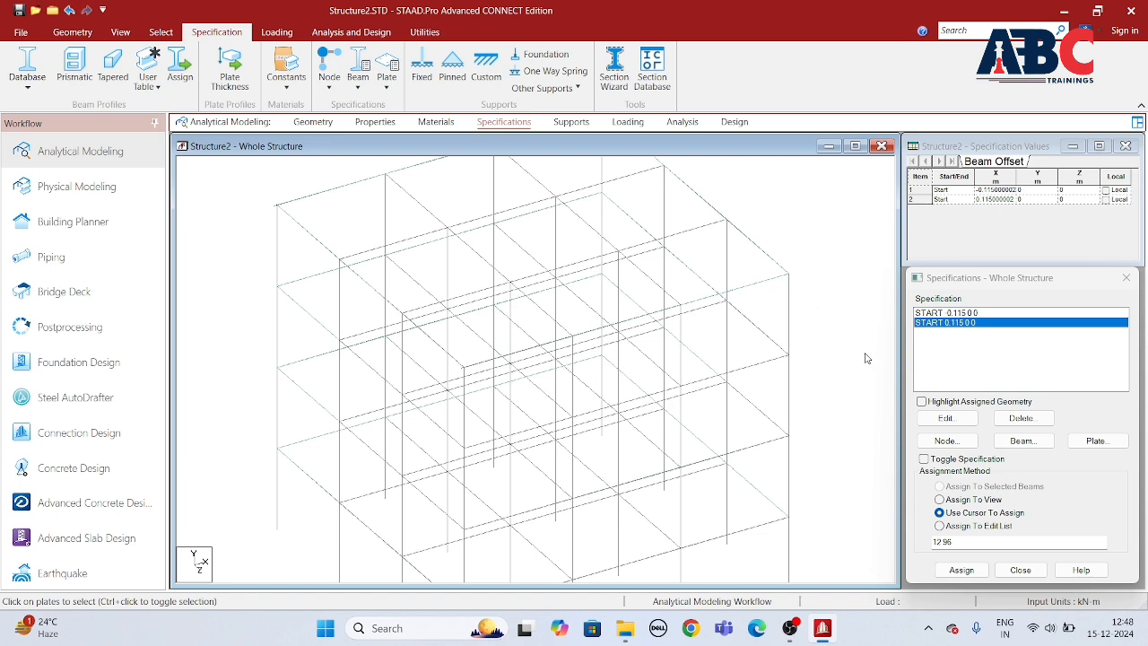
middle_drag(866, 358, 799, 404)
Step: Change the location of the positive 0.115 m beam offset specification from Start to End
click(943, 324)
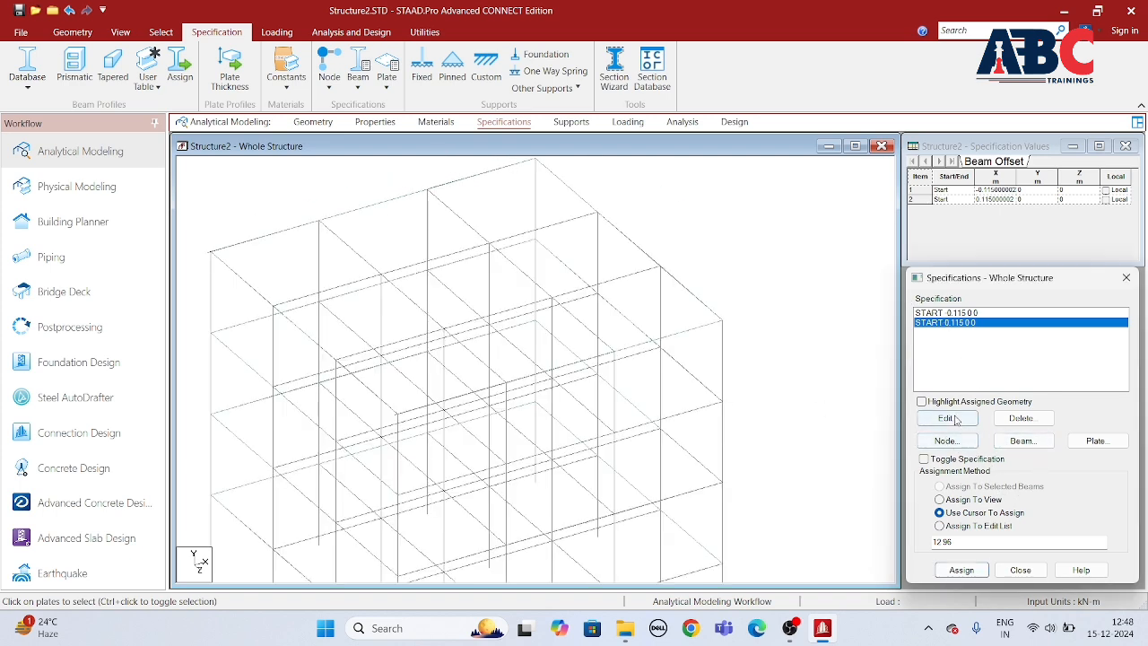
click(945, 418)
click(887, 384)
click(877, 409)
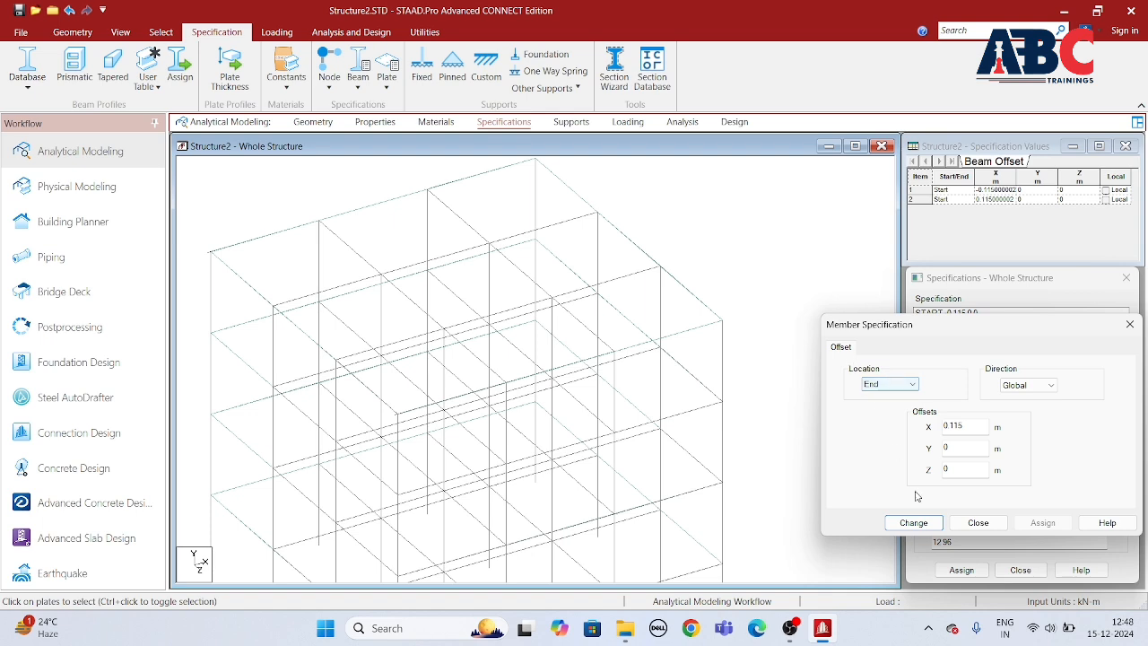
click(920, 525)
Step: Open a 3D rendering of the structure and examine the offset roof beams at the building's corners
scroll(651, 243, down, 3)
scroll(538, 184, up, 3)
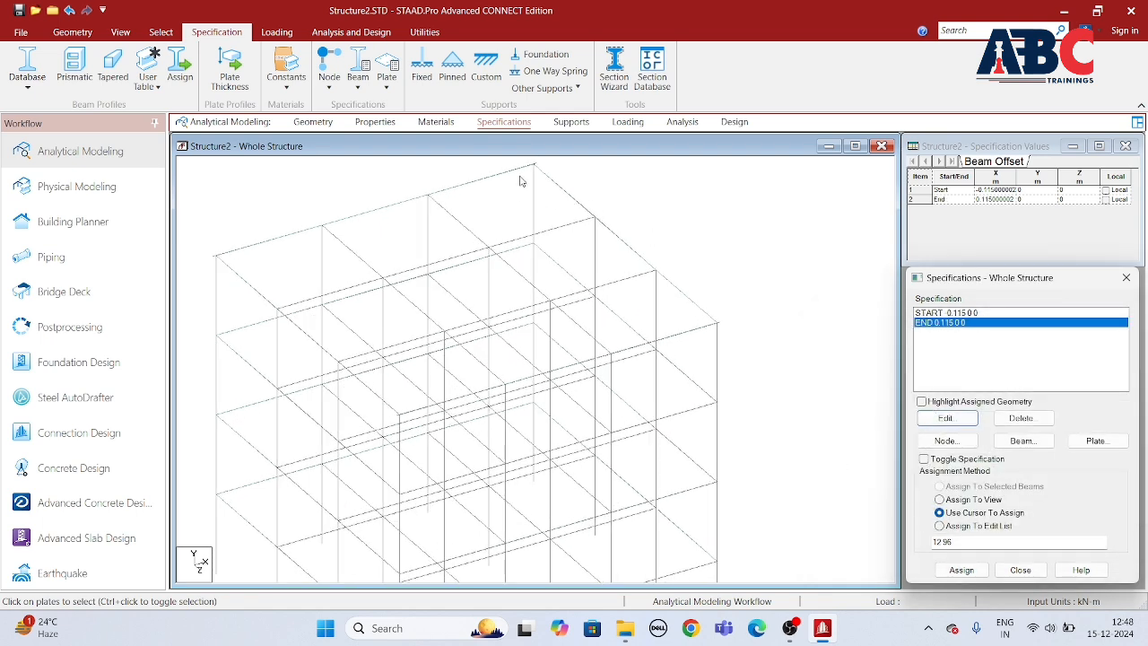
scroll(692, 312, down, 2)
scroll(692, 312, down, 1)
scroll(689, 354, down, 1)
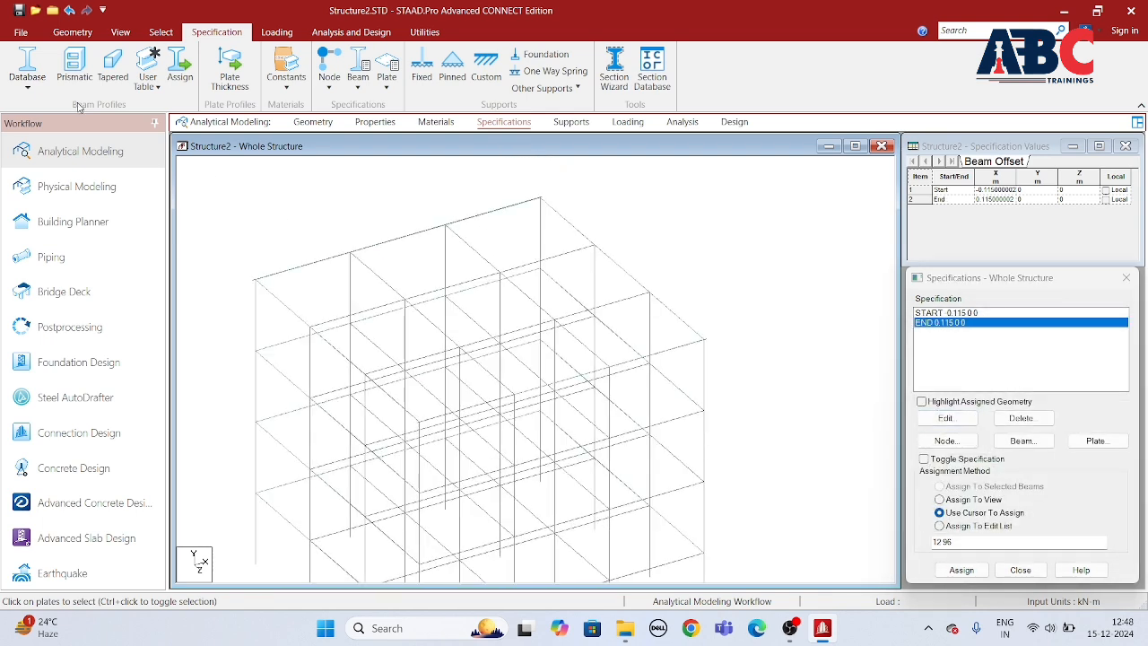
click(72, 32)
click(120, 32)
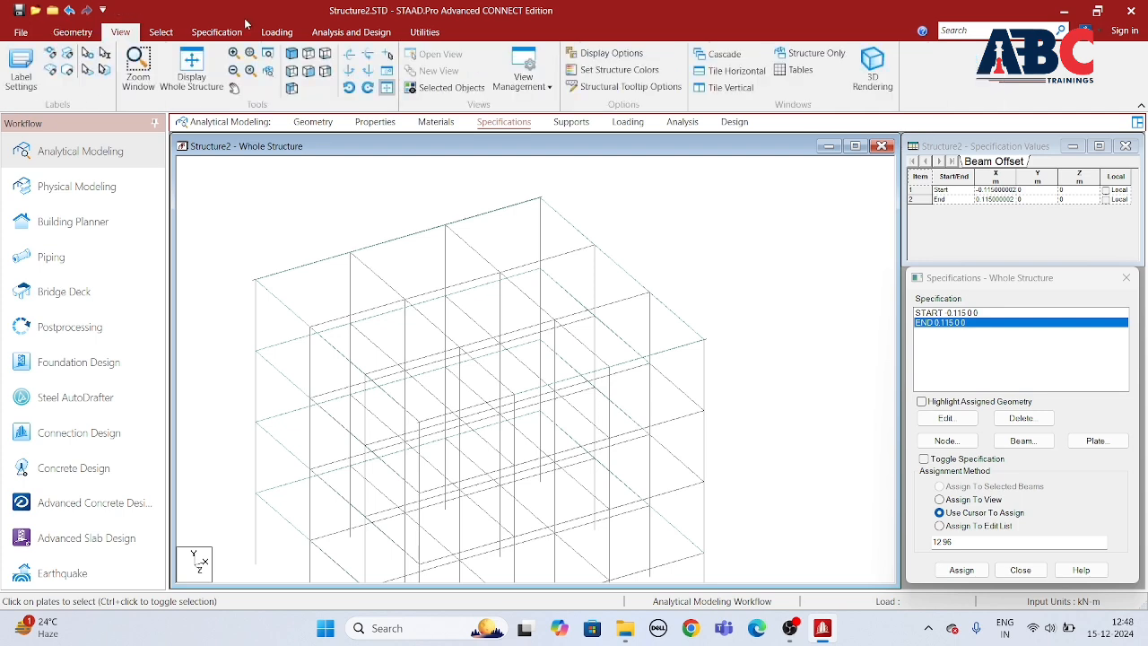
click(873, 70)
drag(577, 325, 603, 352)
drag(550, 401, 549, 440)
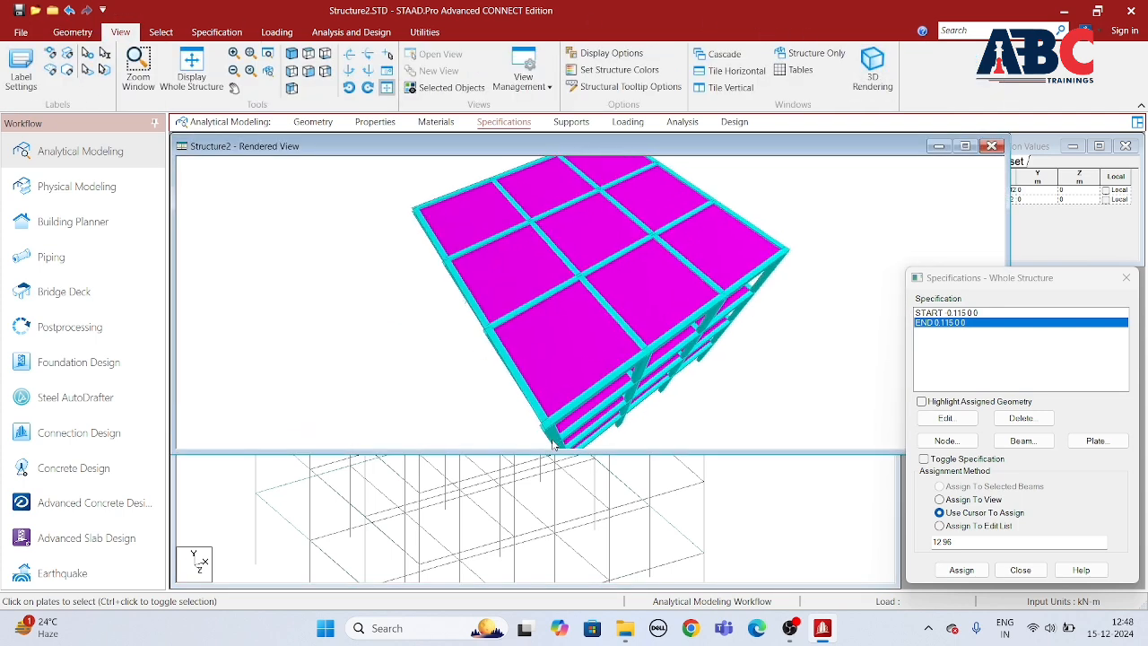
drag(882, 167, 579, 534)
drag(587, 467, 484, 269)
Step: Create a fixed support and select it in the whole structure's support list
click(570, 122)
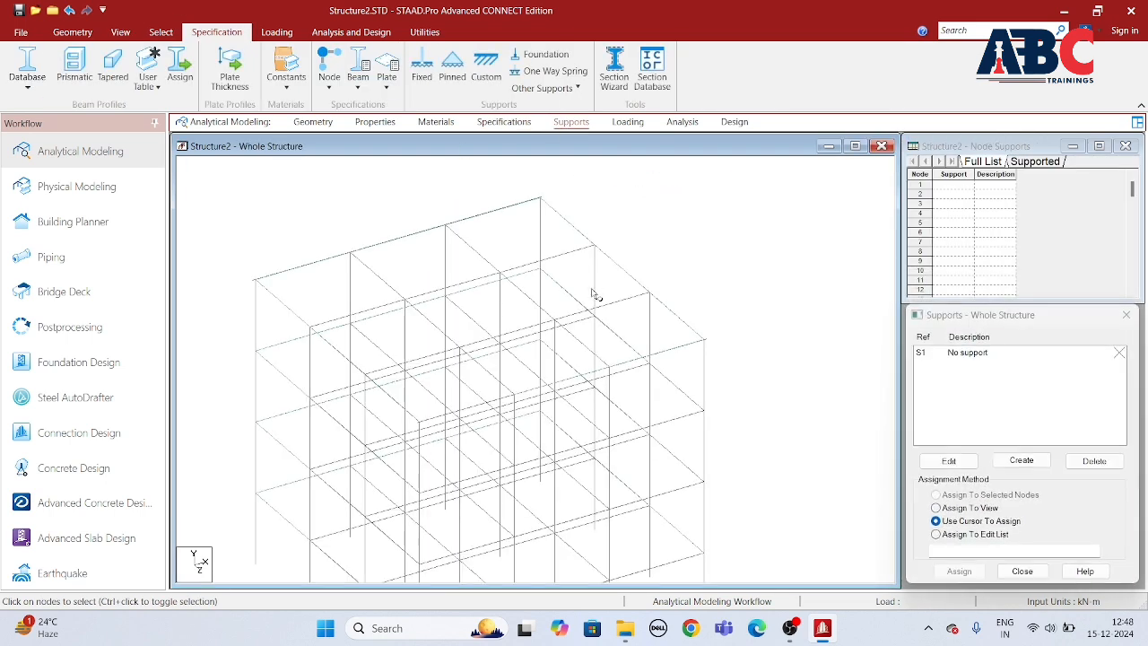
click(1021, 460)
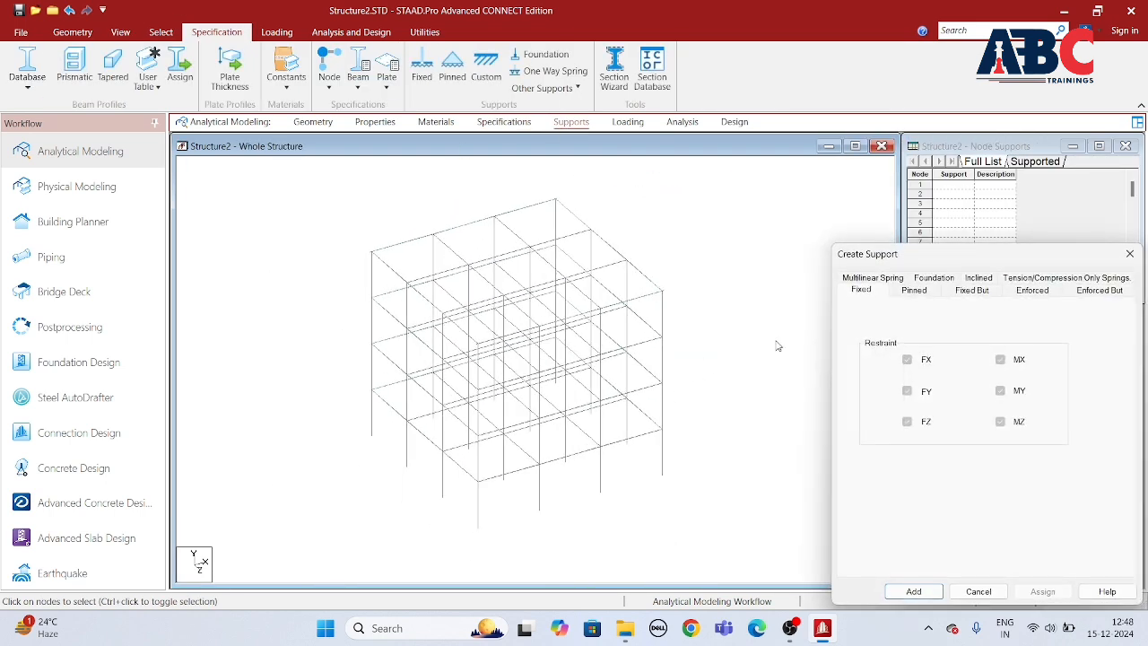
click(912, 591)
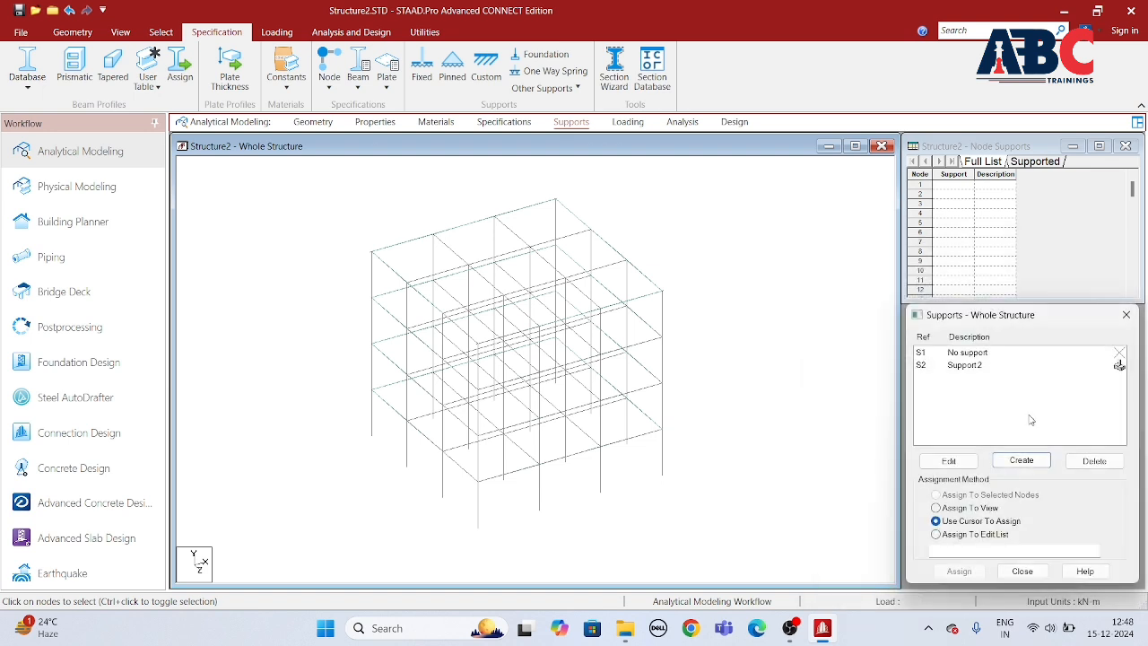
click(966, 365)
Step: Assign the fixed support to all column base nodes using an elevation view, and return to the isometric view
click(120, 31)
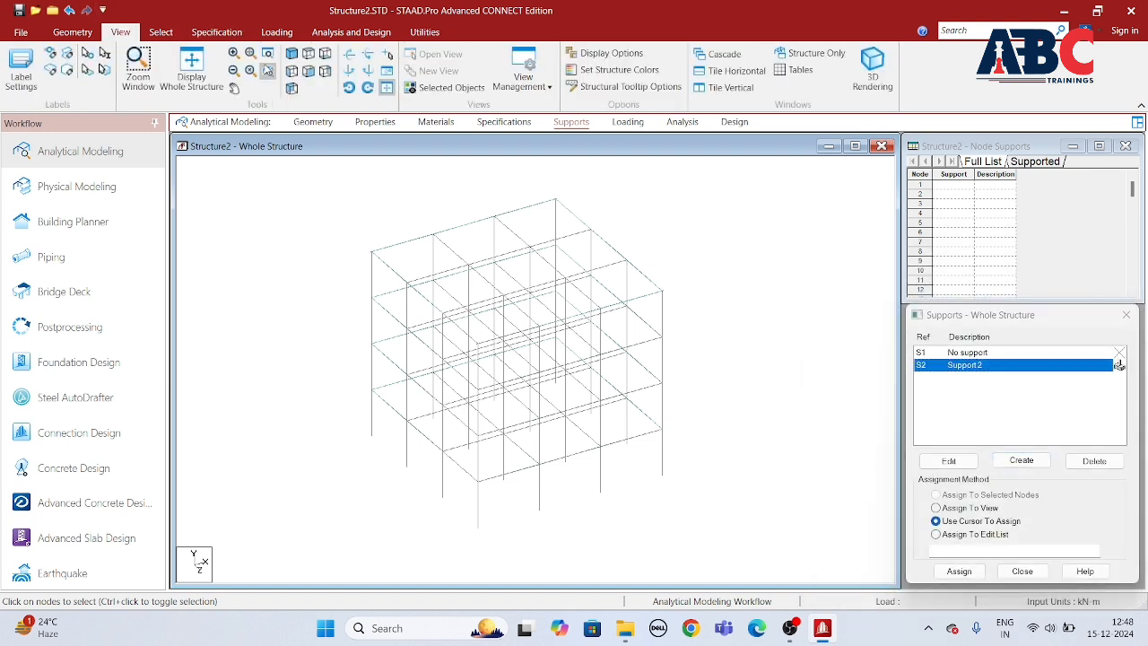
click(307, 71)
drag(340, 429, 681, 480)
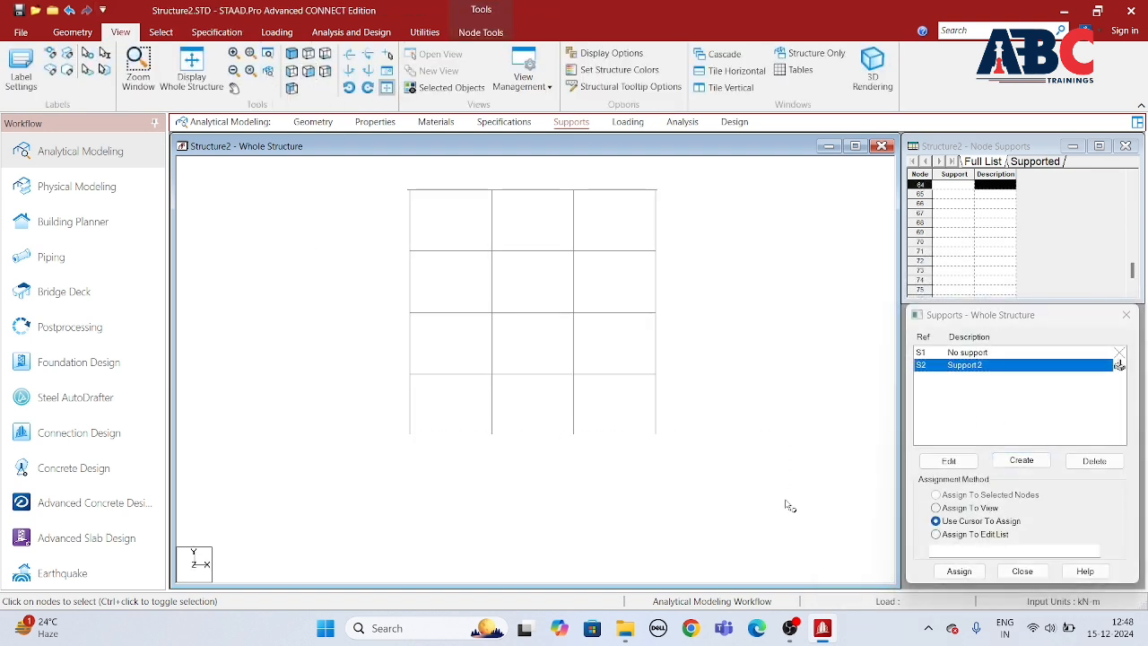
click(958, 570)
drag(1005, 395, 601, 268)
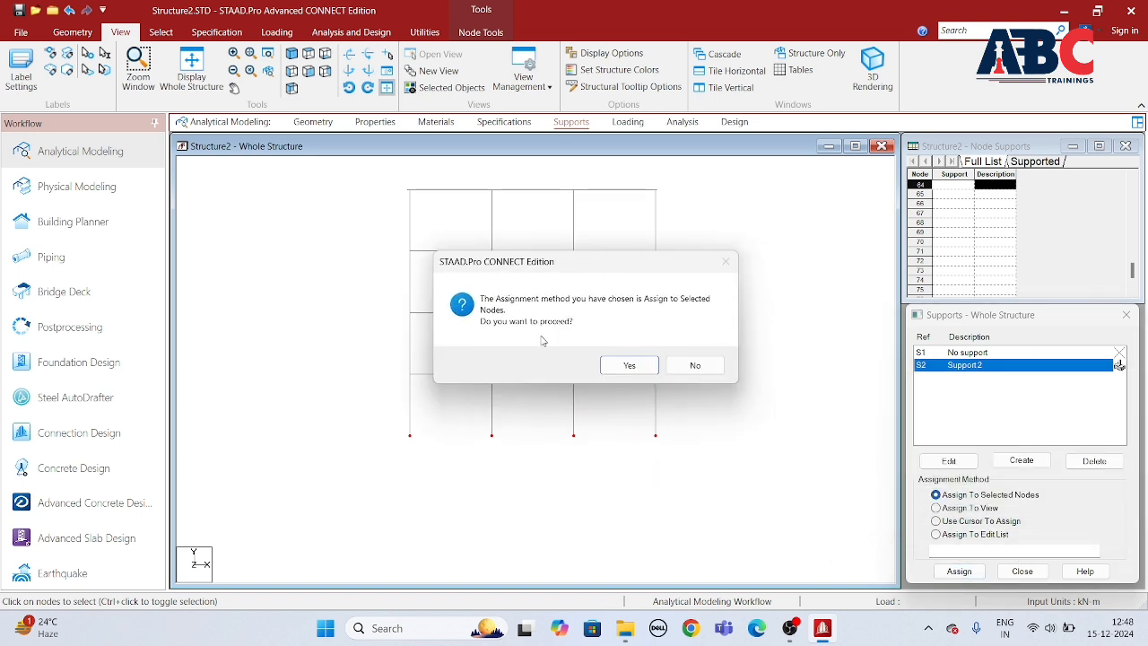
click(630, 367)
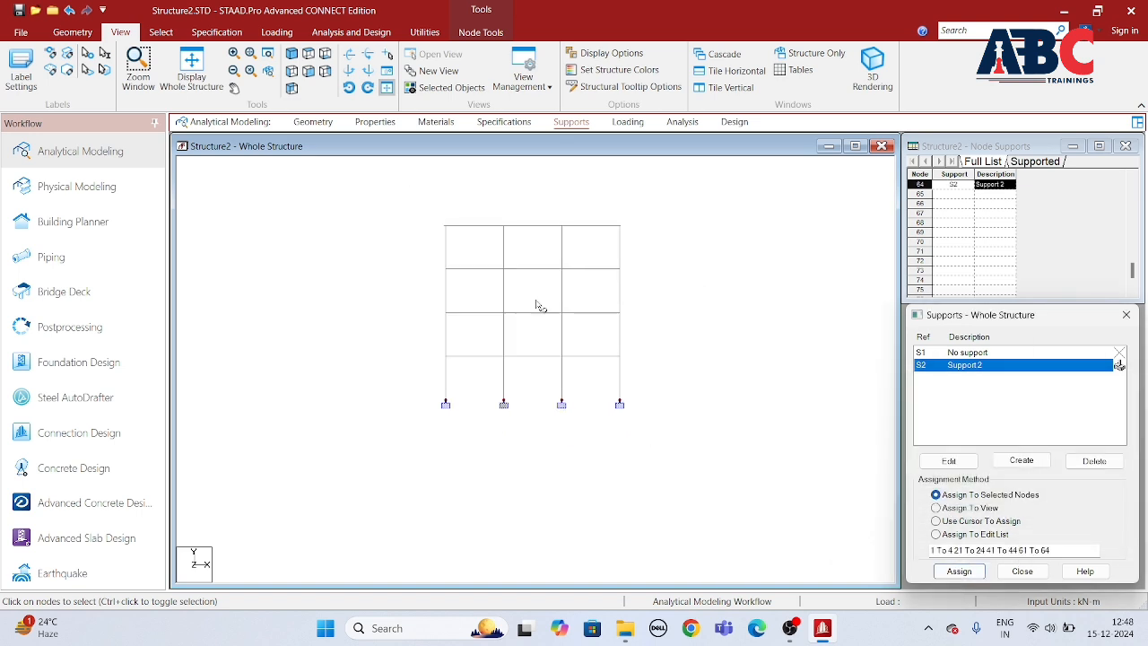
click(308, 72)
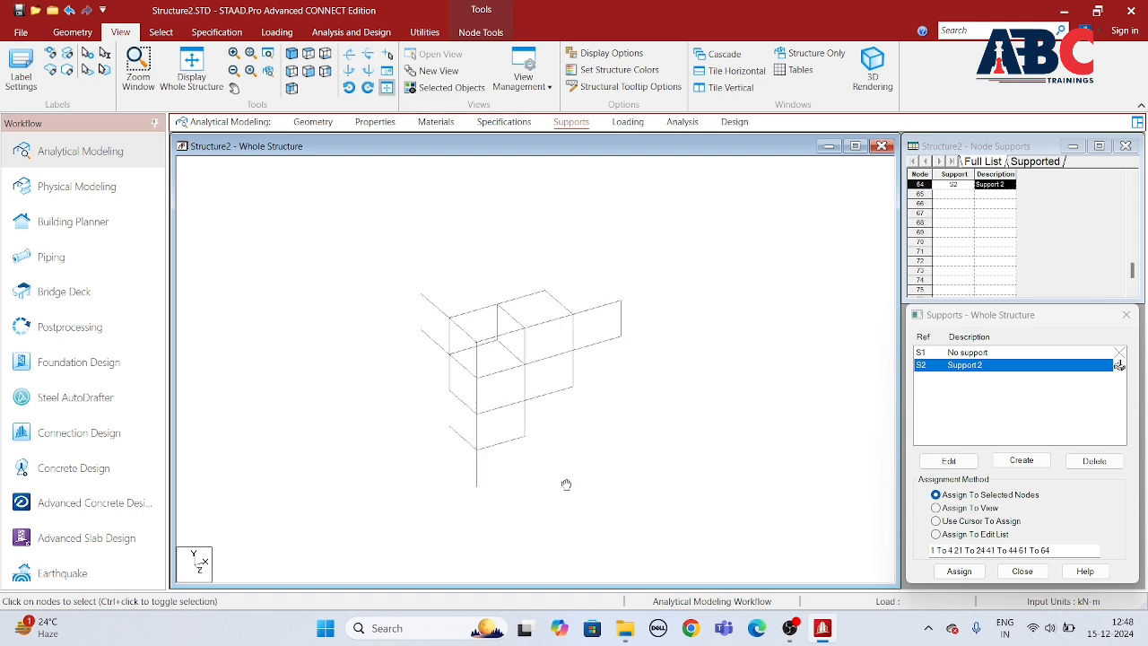
scroll(550, 482, down, 2)
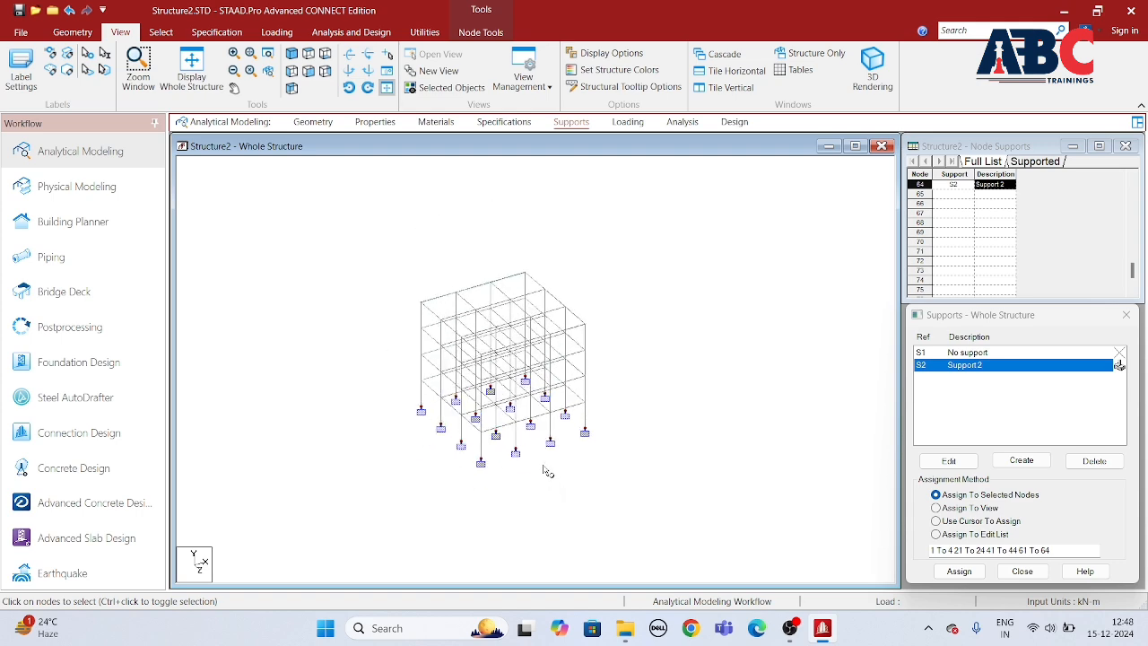
Step: Clear the node selection and add a wind type definition, type 1, with the comment WIND 1
click(547, 471)
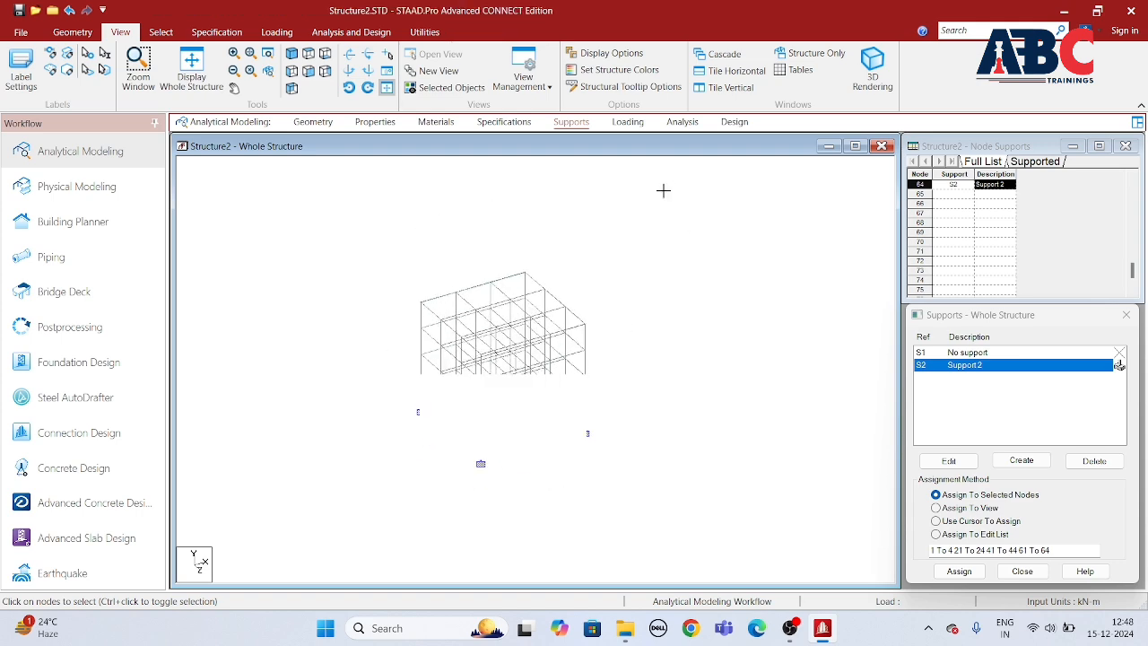
click(633, 126)
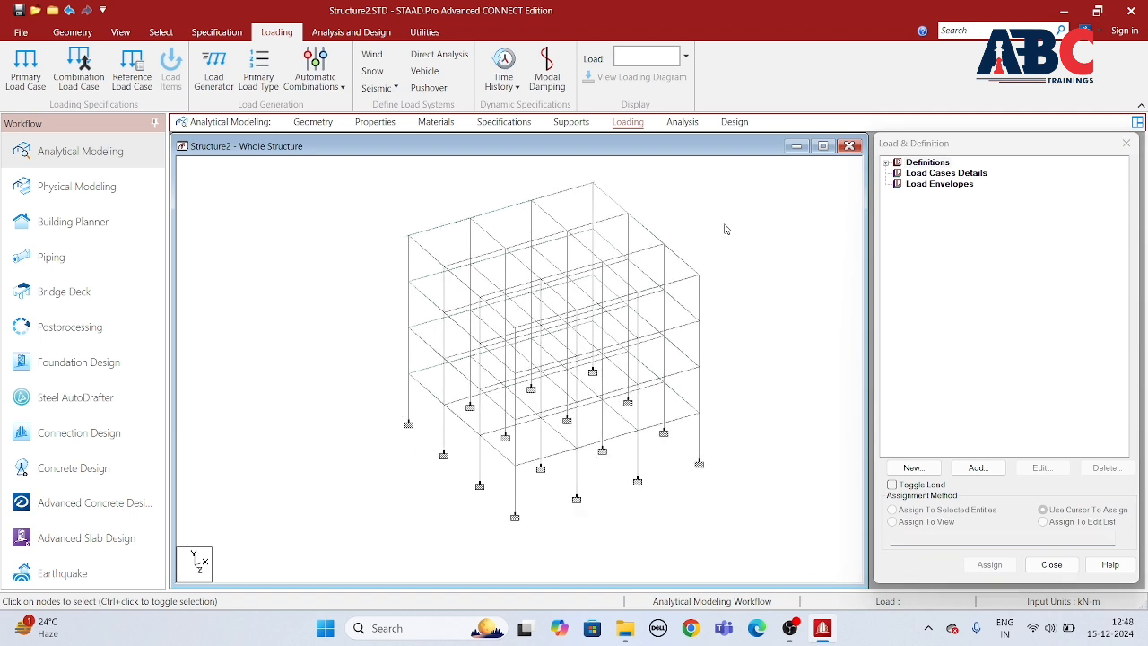
click(888, 170)
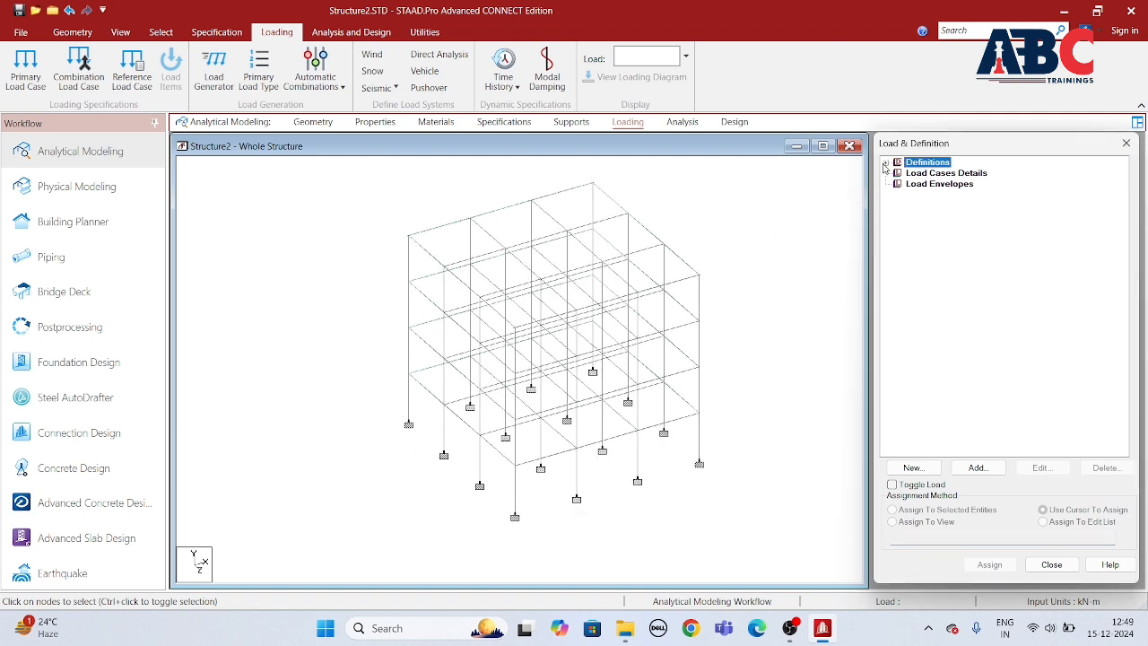
click(887, 165)
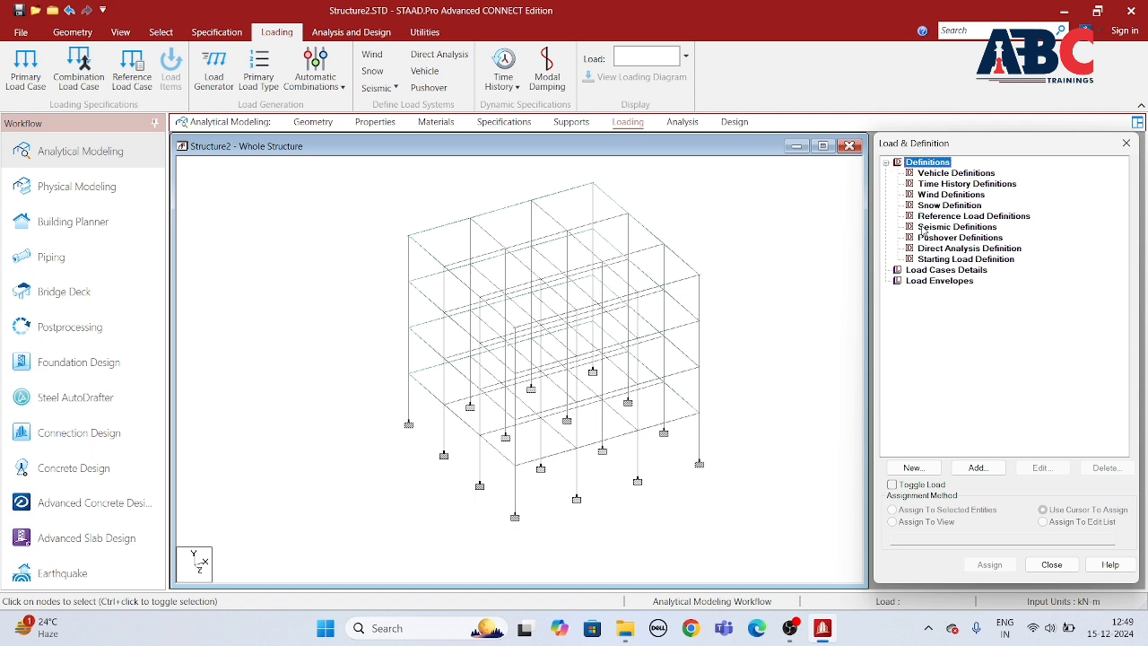
click(948, 195)
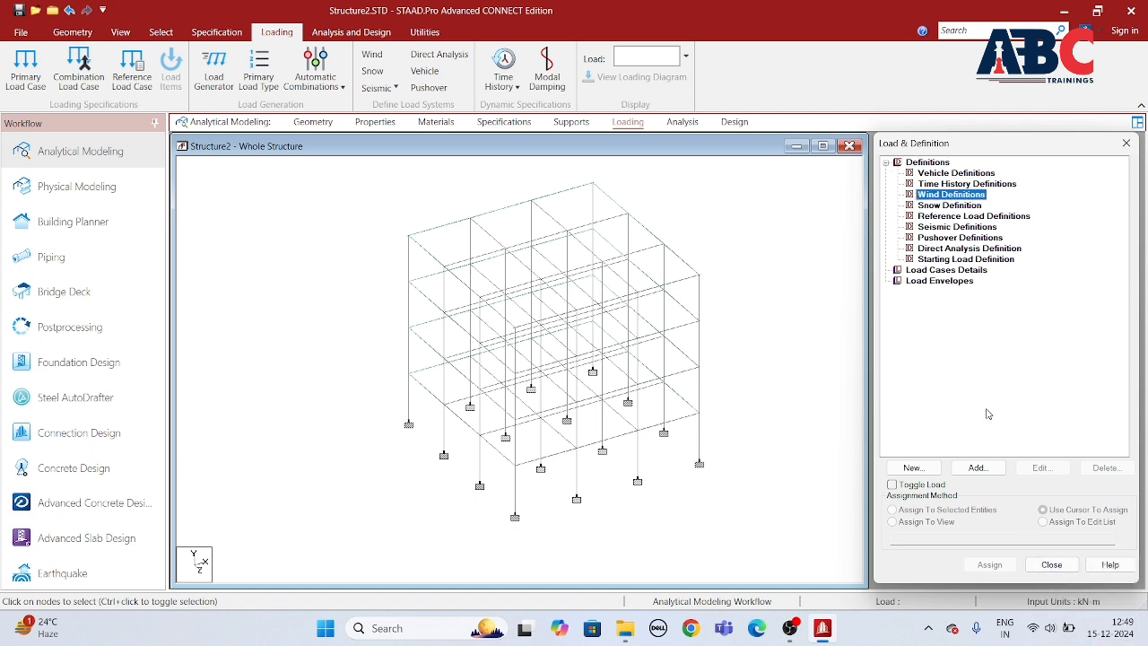
click(977, 467)
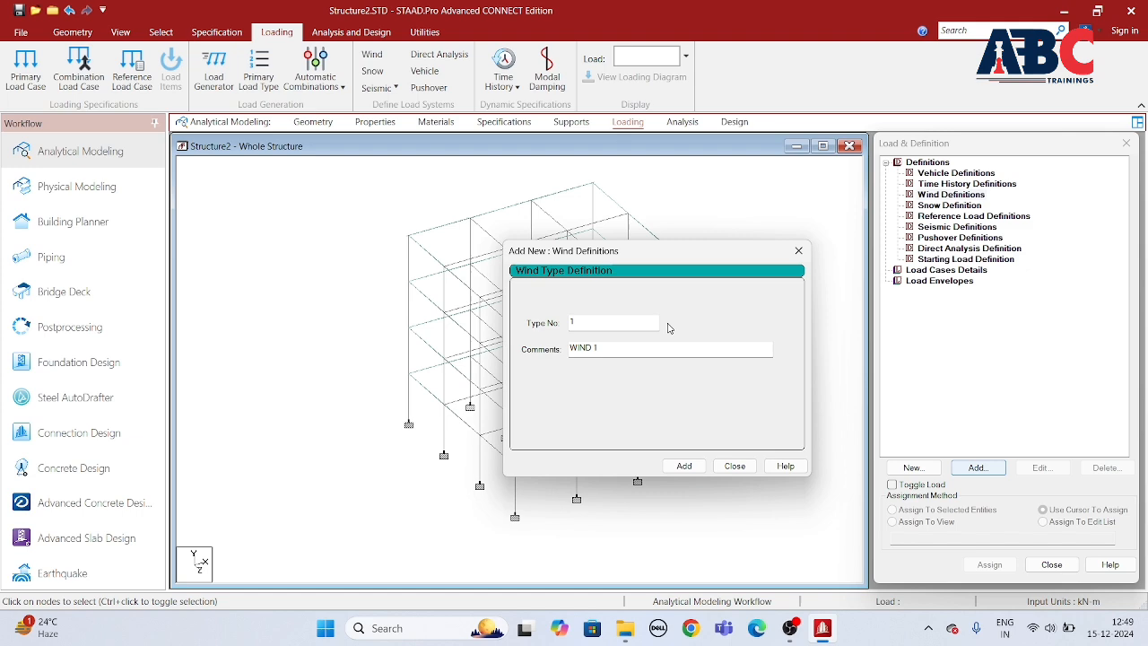
click(685, 467)
click(735, 465)
Step: Start an ASCE-7 intensity calculation for the WIND 1 definition and set the basic wind speed to 38 m/sec
click(946, 206)
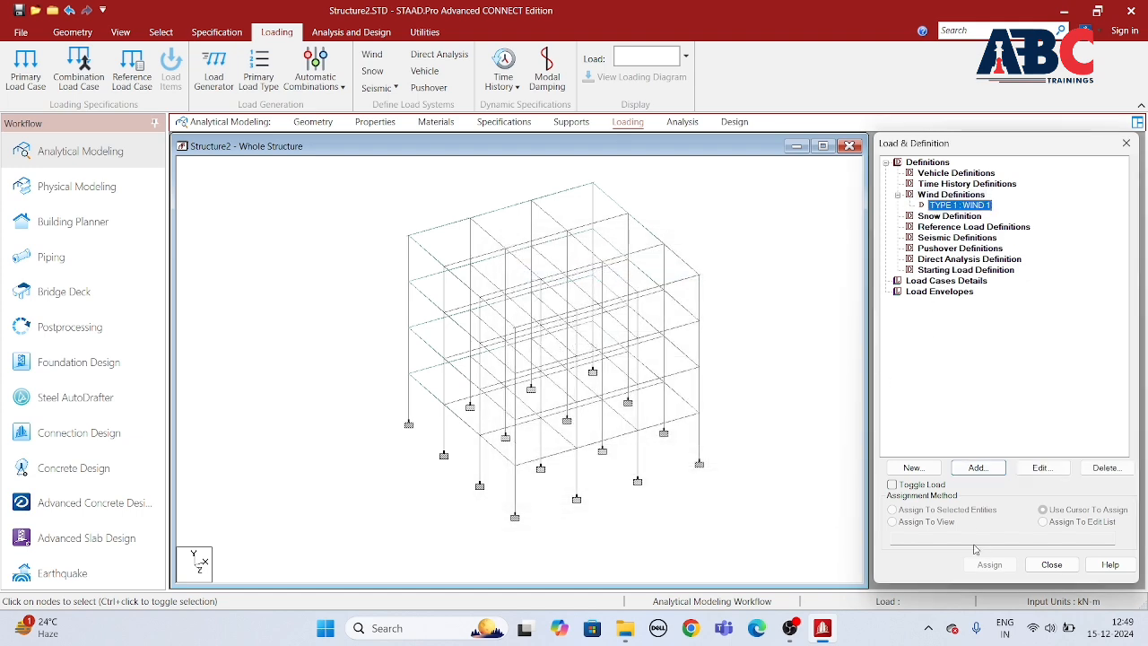
click(983, 473)
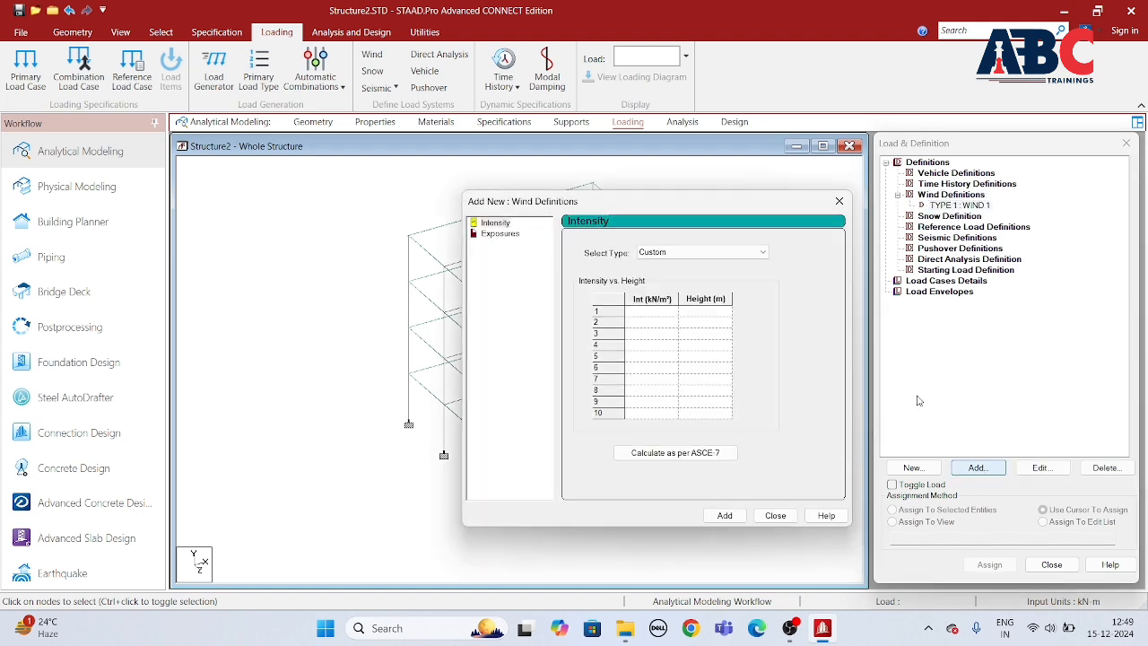
click(673, 454)
key(Tab)
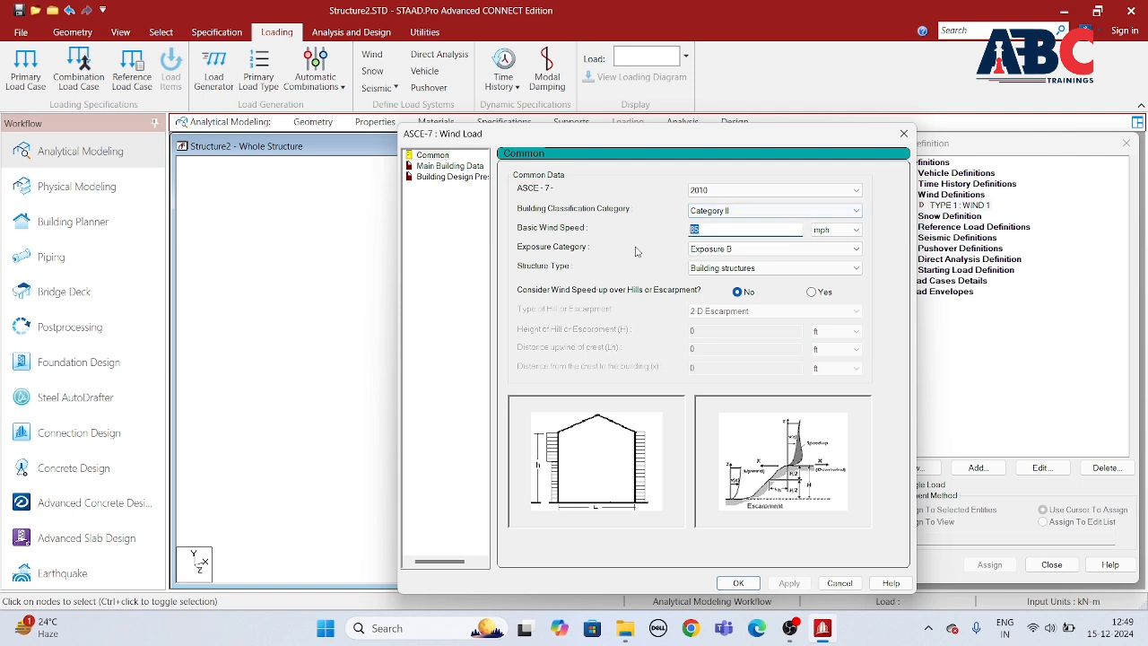
click(843, 230)
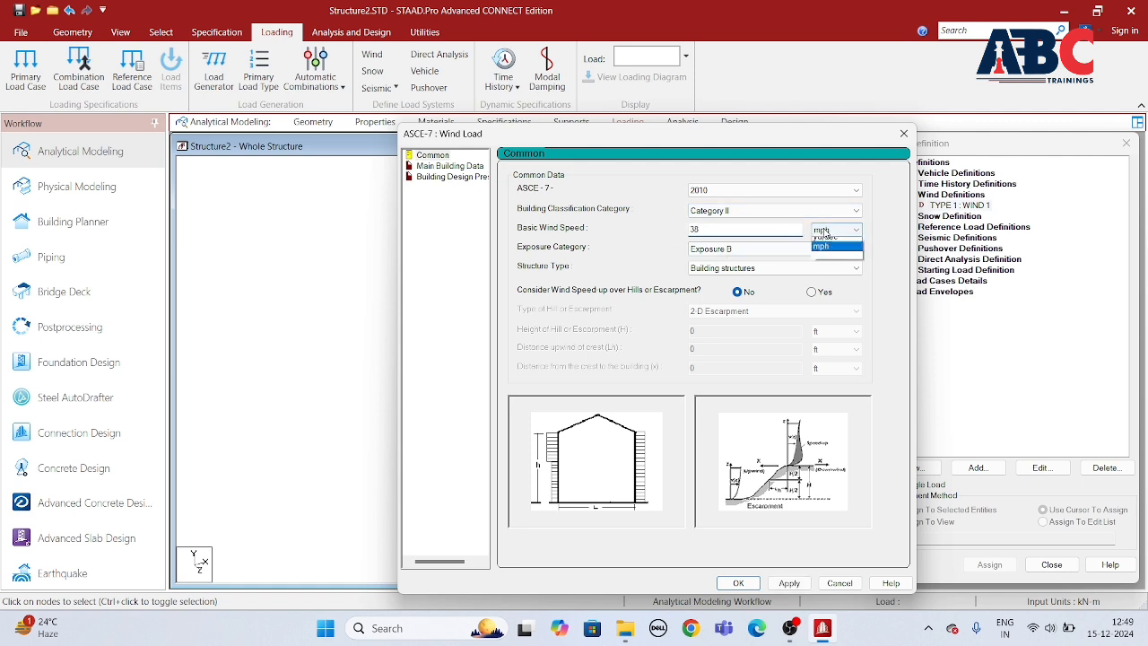
click(832, 255)
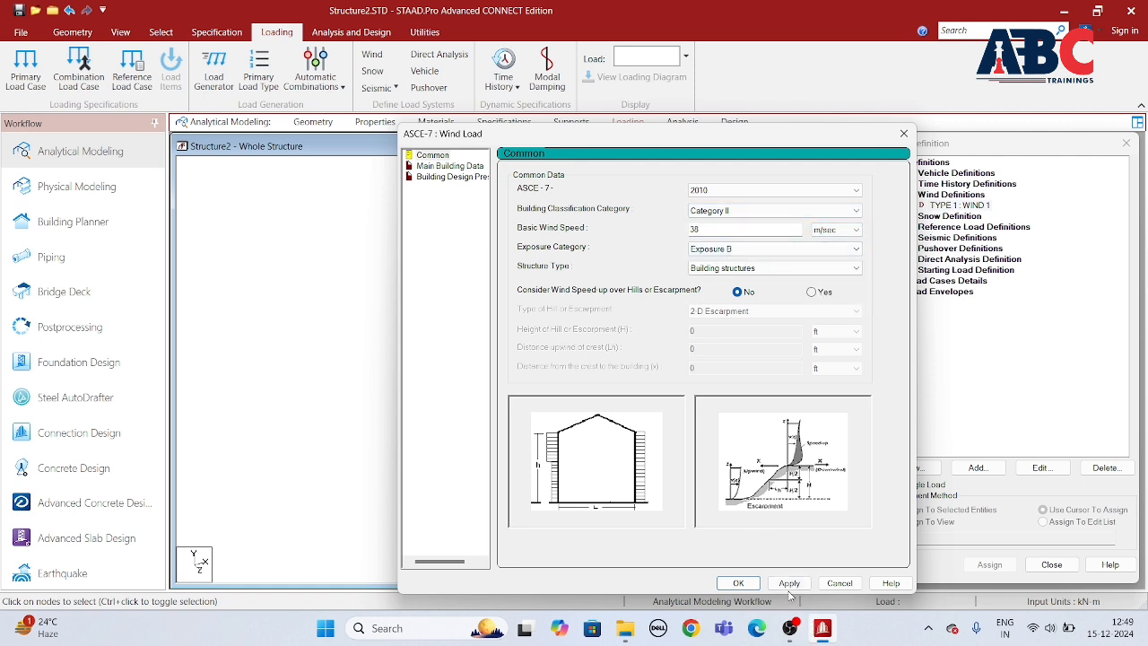
Step: Set the building height and its lengths along and normal to the wind direction to 12 m each, and apply them
click(449, 166)
key(Tab)
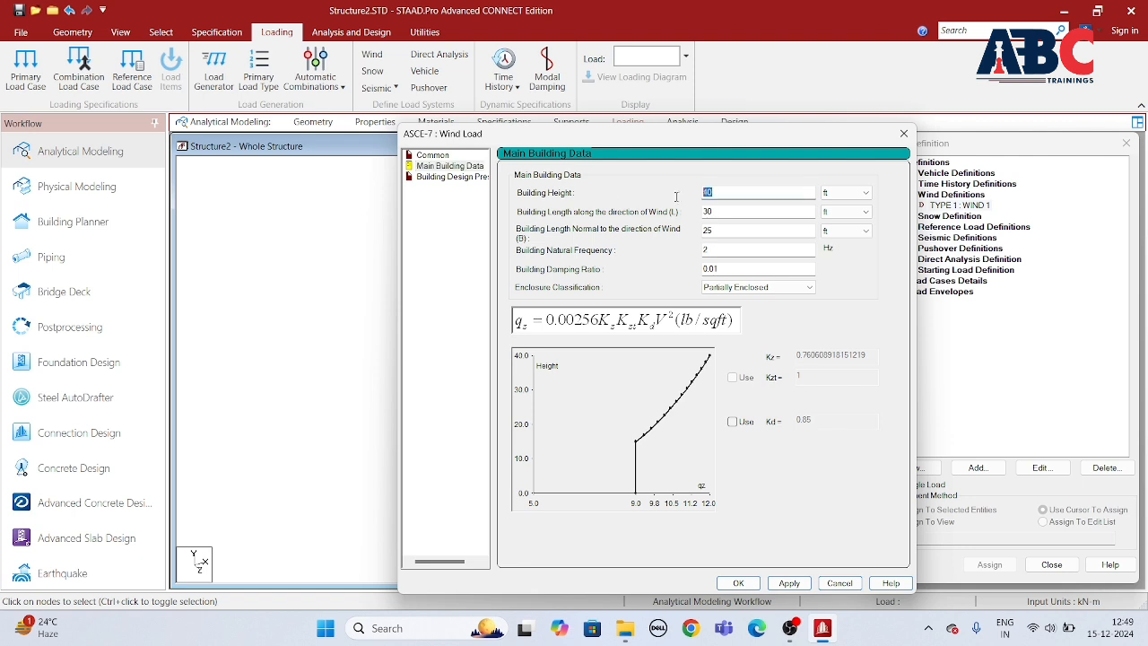
text(12)
key(Tab)
key(Tab)
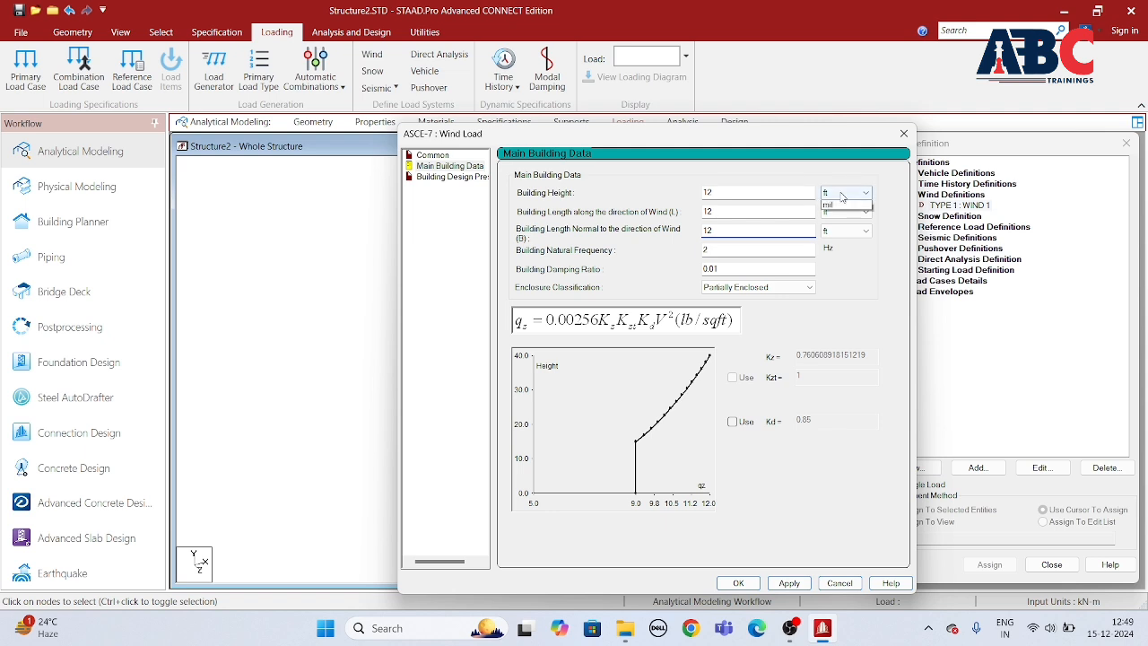
click(846, 193)
click(827, 216)
click(839, 212)
click(825, 234)
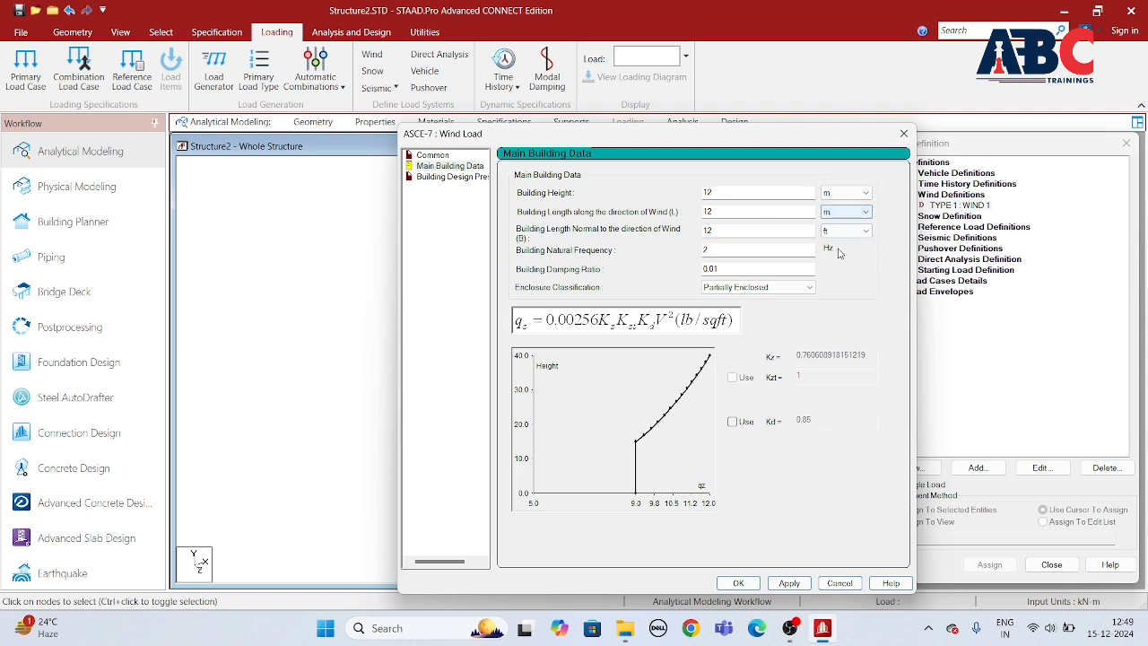
click(846, 231)
click(827, 253)
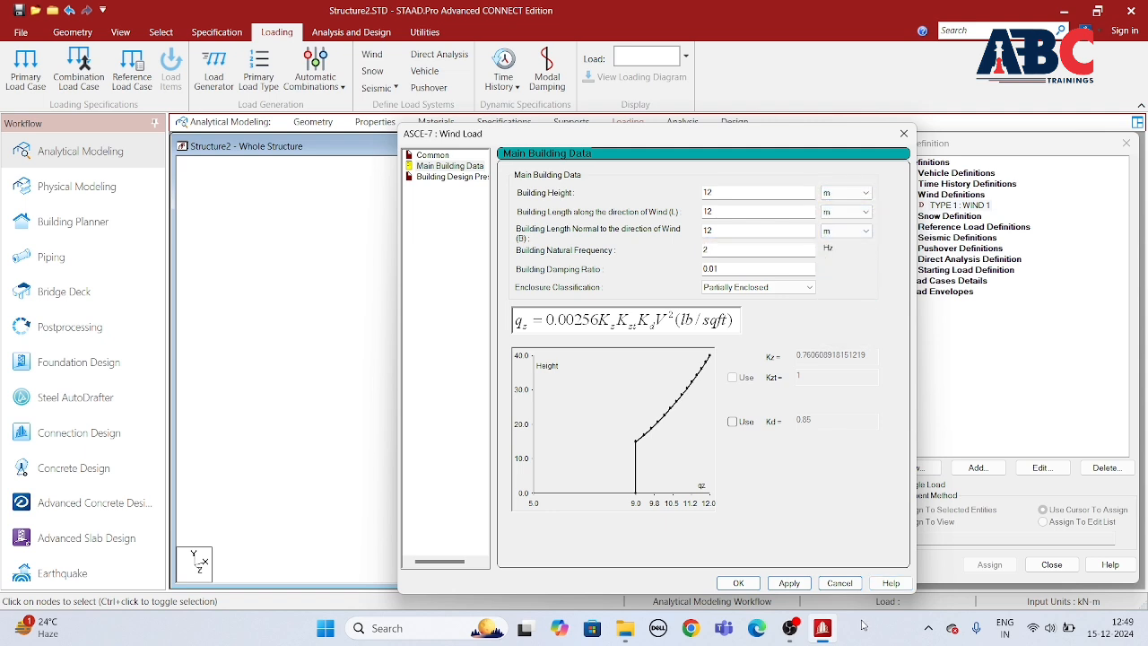
click(789, 584)
Step: Apply the windward wall design pressure and add the calculated intensity to the WIND 1 definition
click(455, 177)
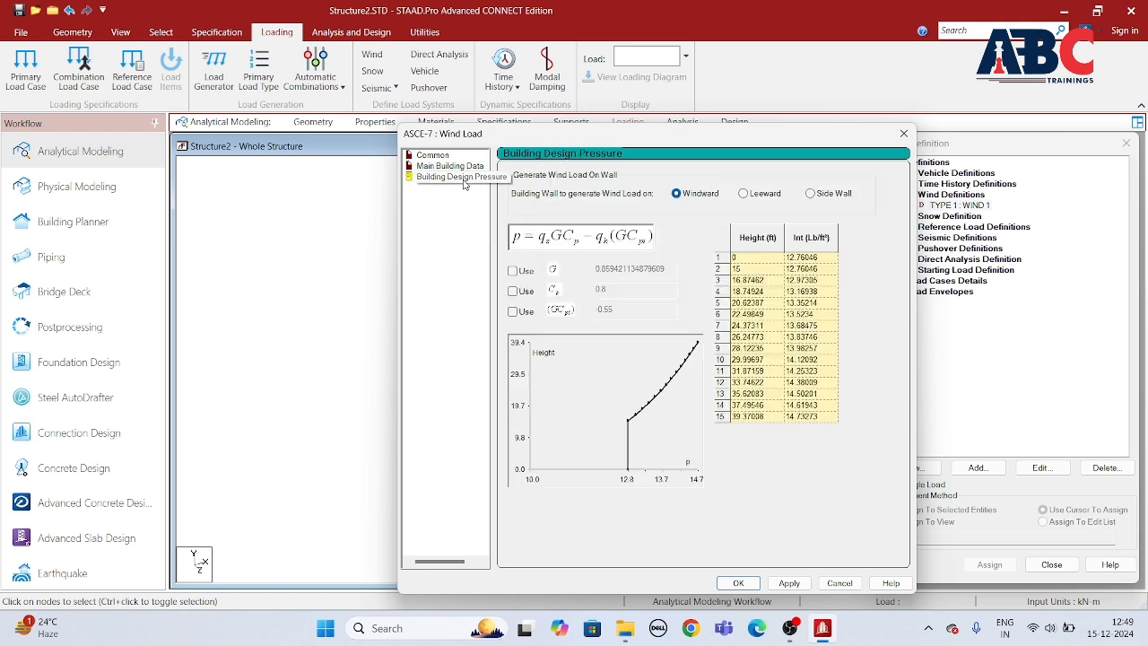
click(789, 584)
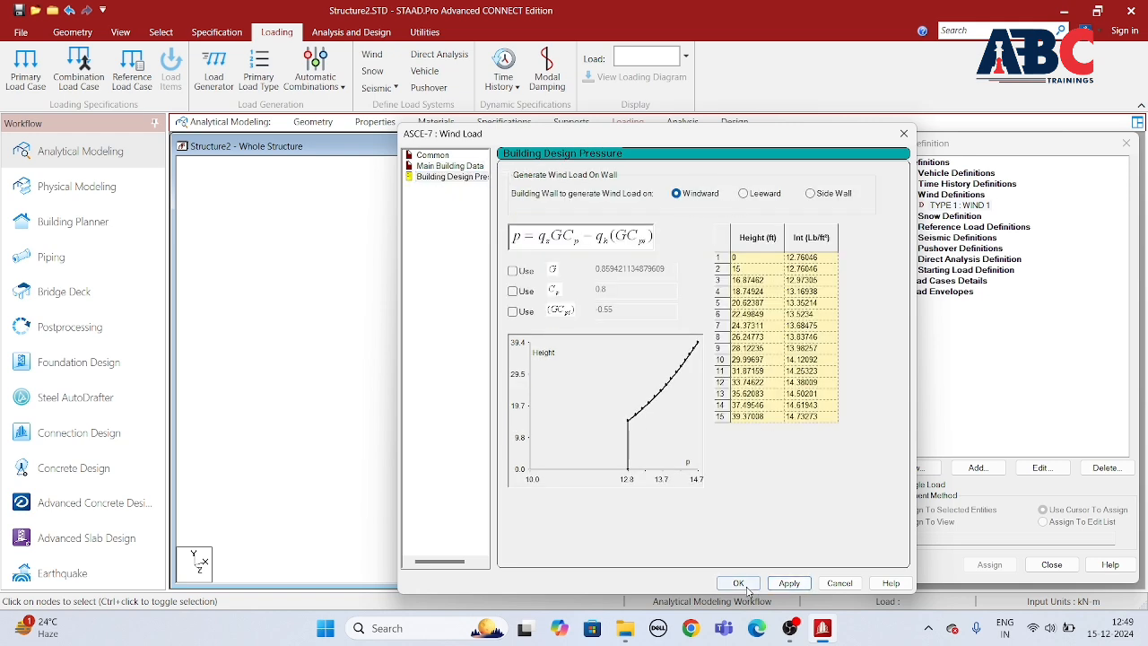
click(738, 584)
click(734, 515)
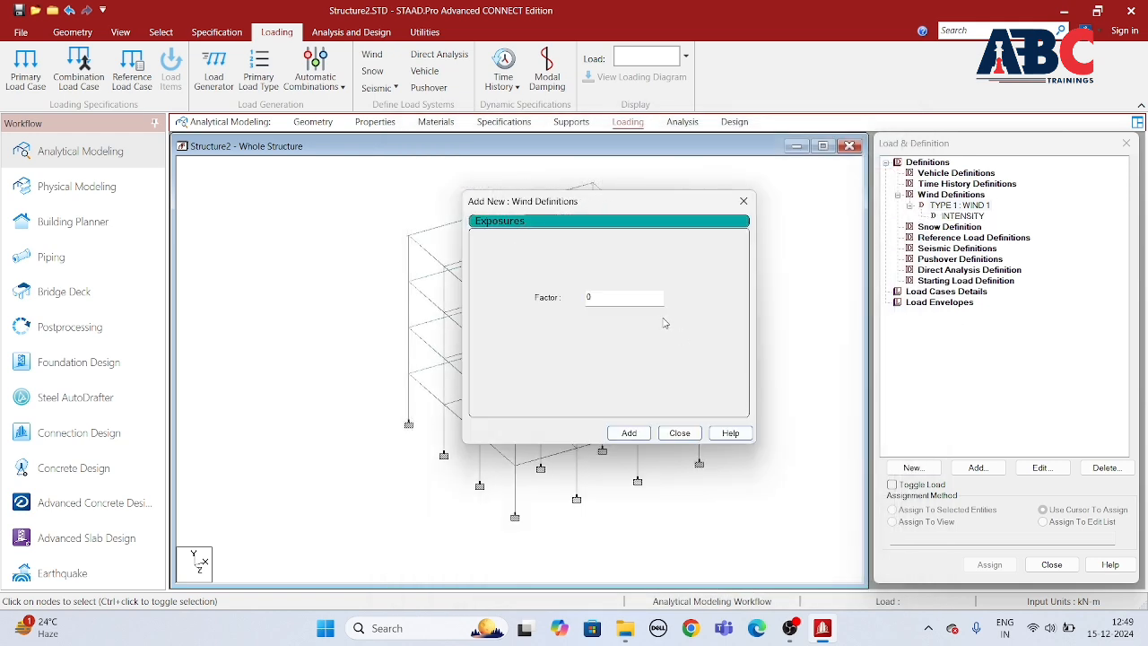
Step: Add an exposure with factor 1 to the WIND 1 definition and assign it to the whole view
drag(591, 302, 562, 319)
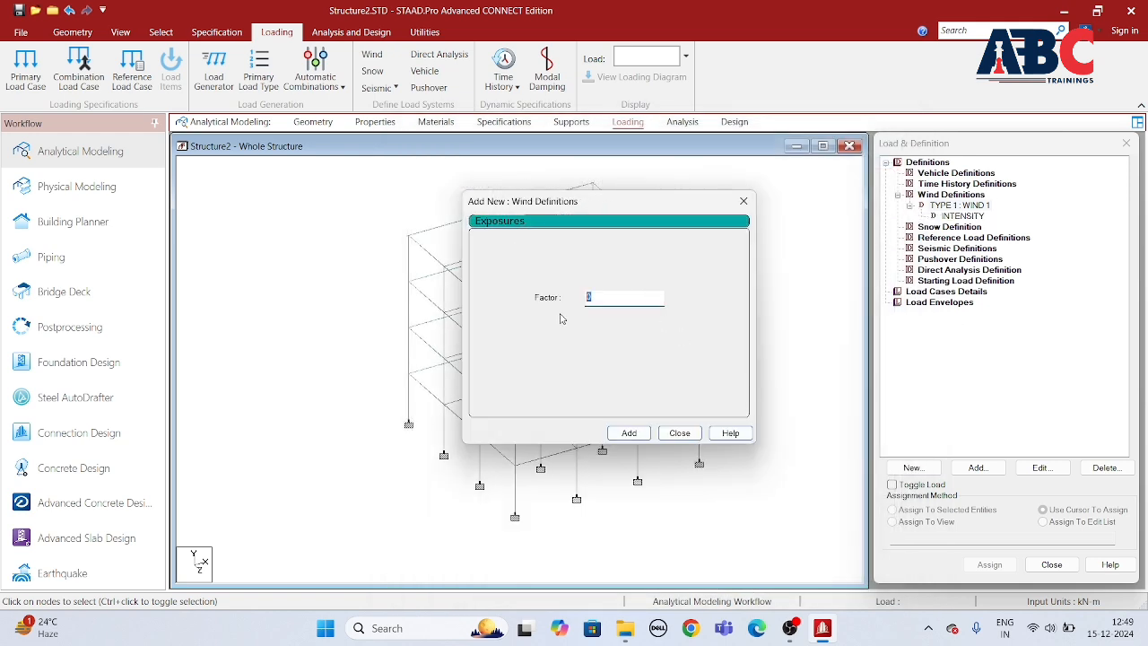
click(623, 433)
click(679, 432)
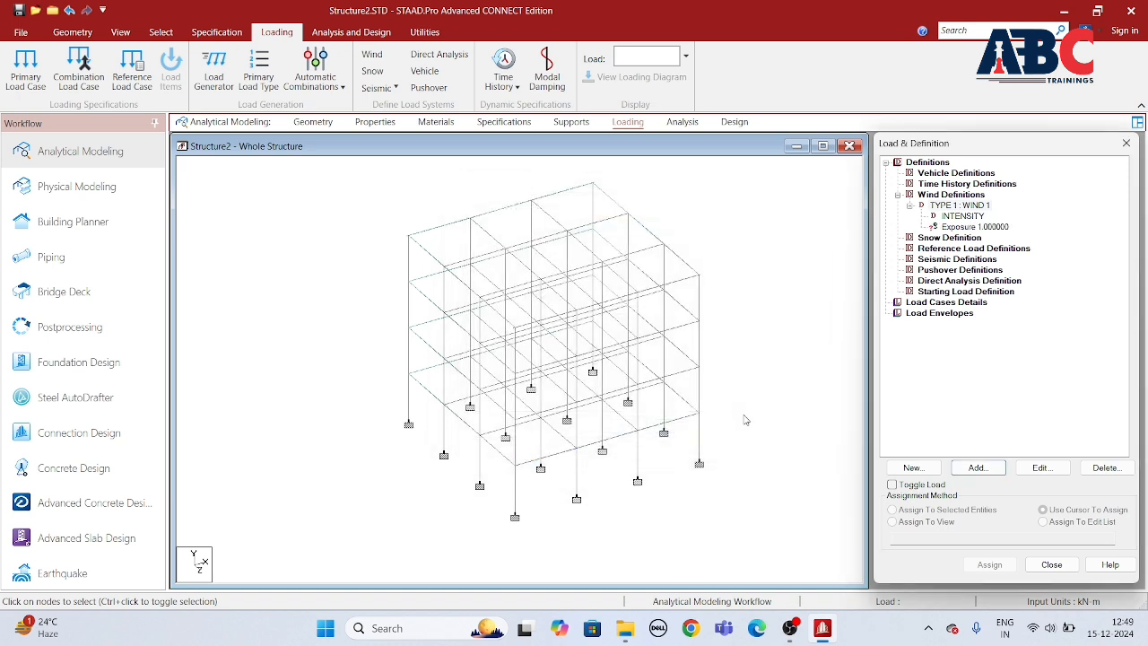
click(967, 228)
click(892, 521)
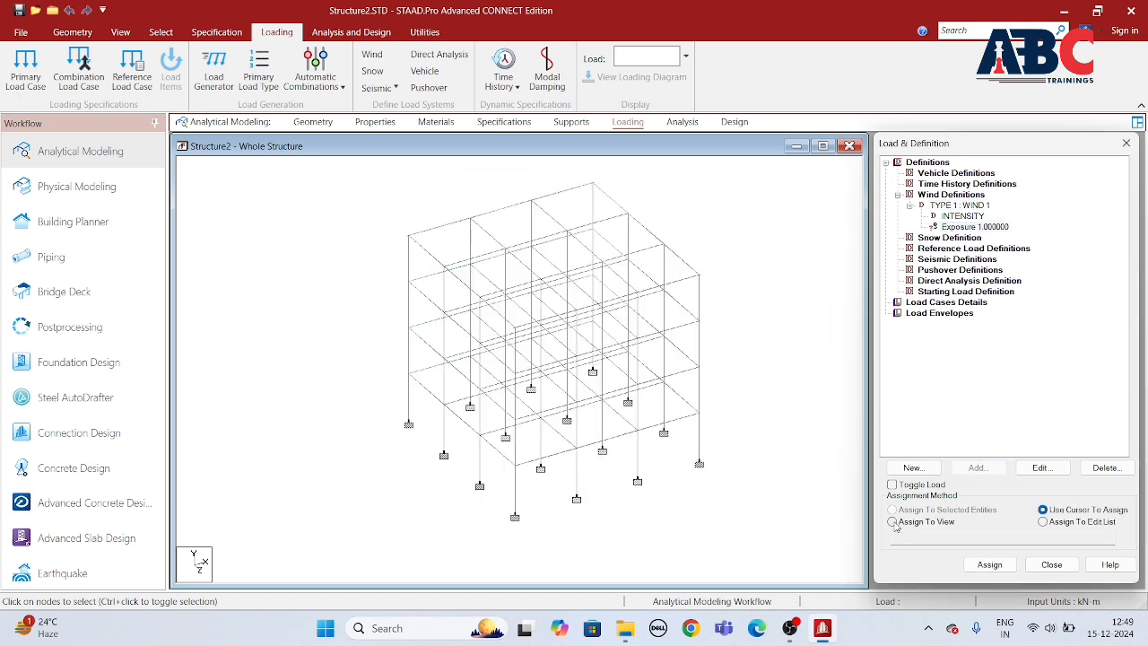
click(989, 564)
click(1030, 400)
Step: Add primary load case 1 with the loading type Wind and the title WL
click(935, 305)
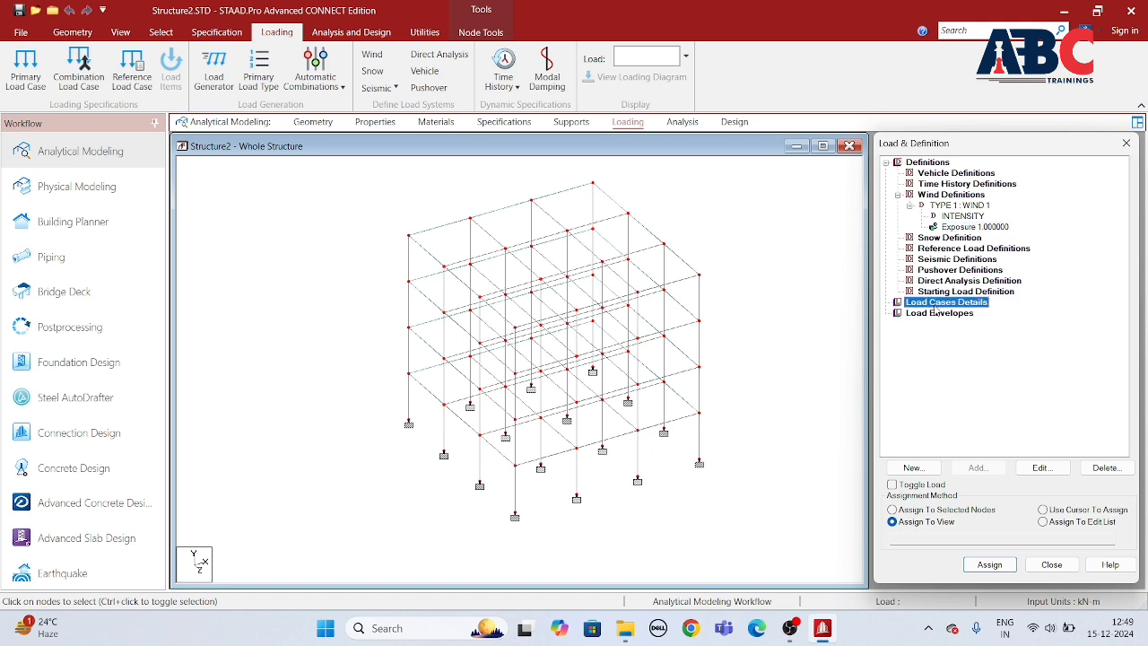
click(976, 467)
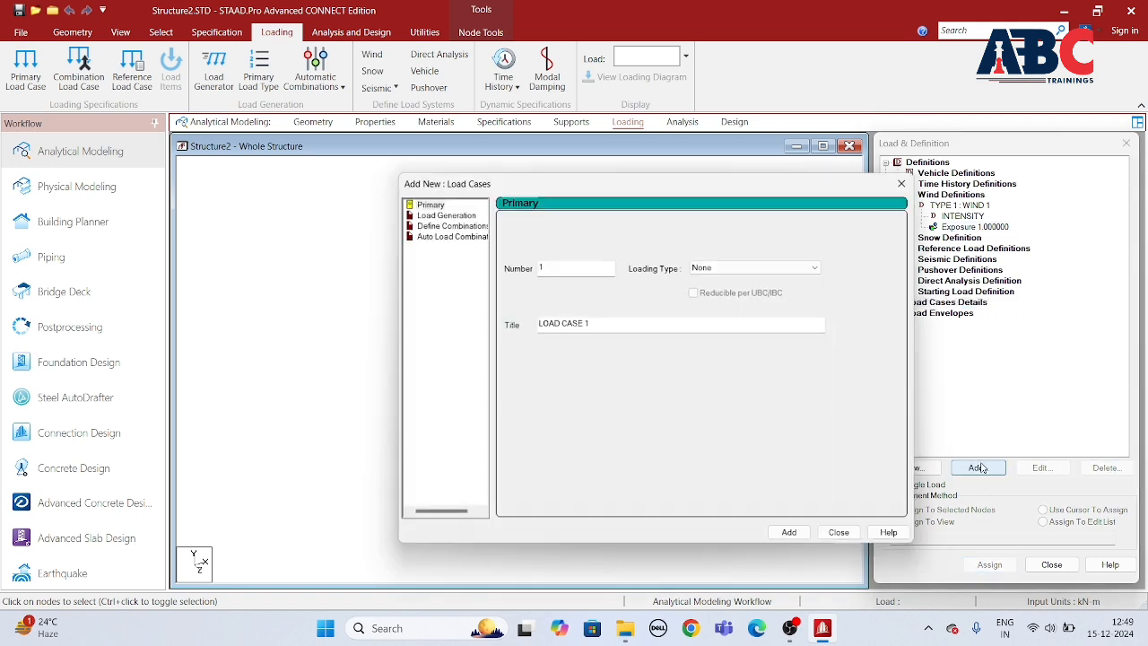
click(697, 266)
click(704, 308)
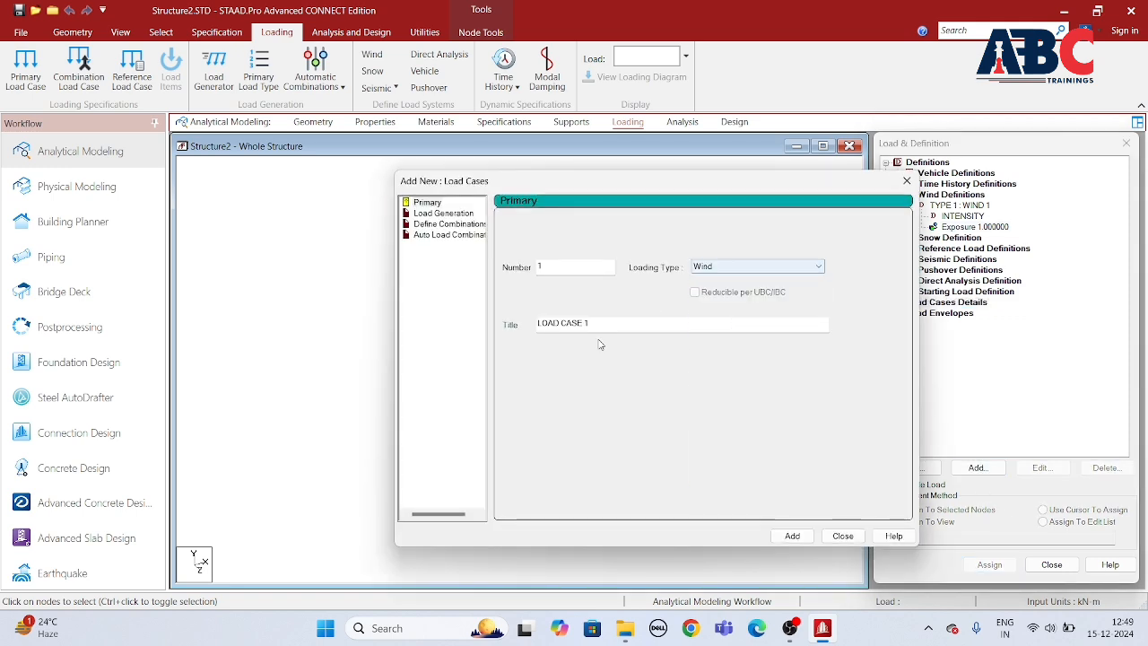
drag(592, 325, 466, 352)
text(WL)
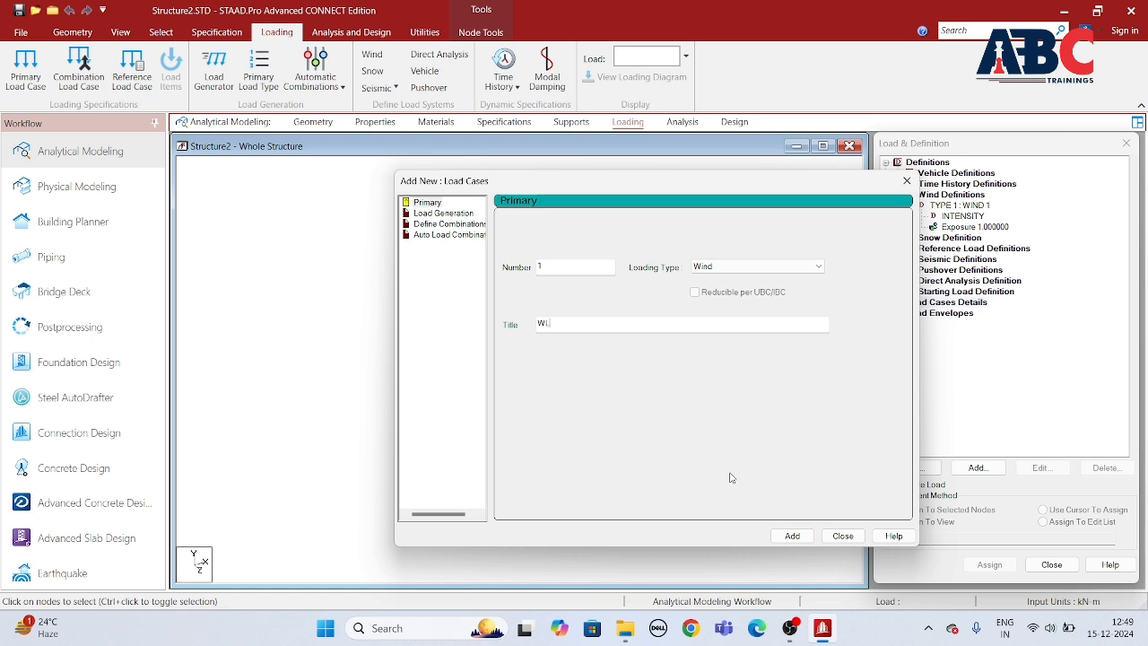
click(792, 535)
Step: Add primary load case 2 with the loading type Dead and the title DL
click(738, 267)
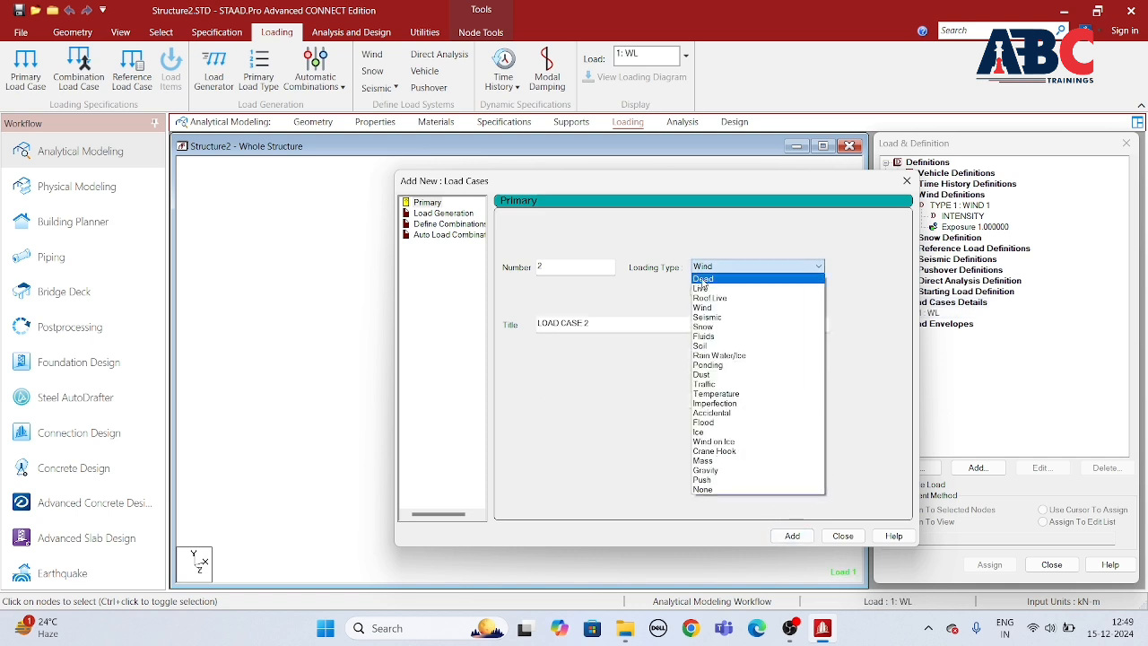
click(703, 279)
drag(592, 323, 481, 376)
text(DL)
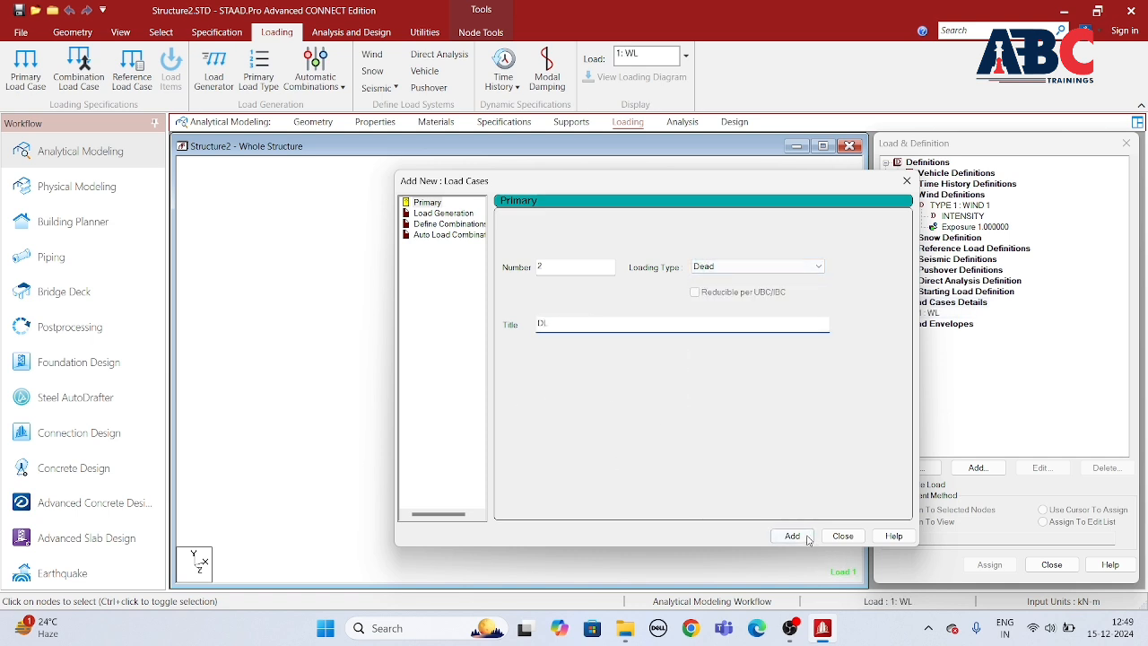
click(806, 537)
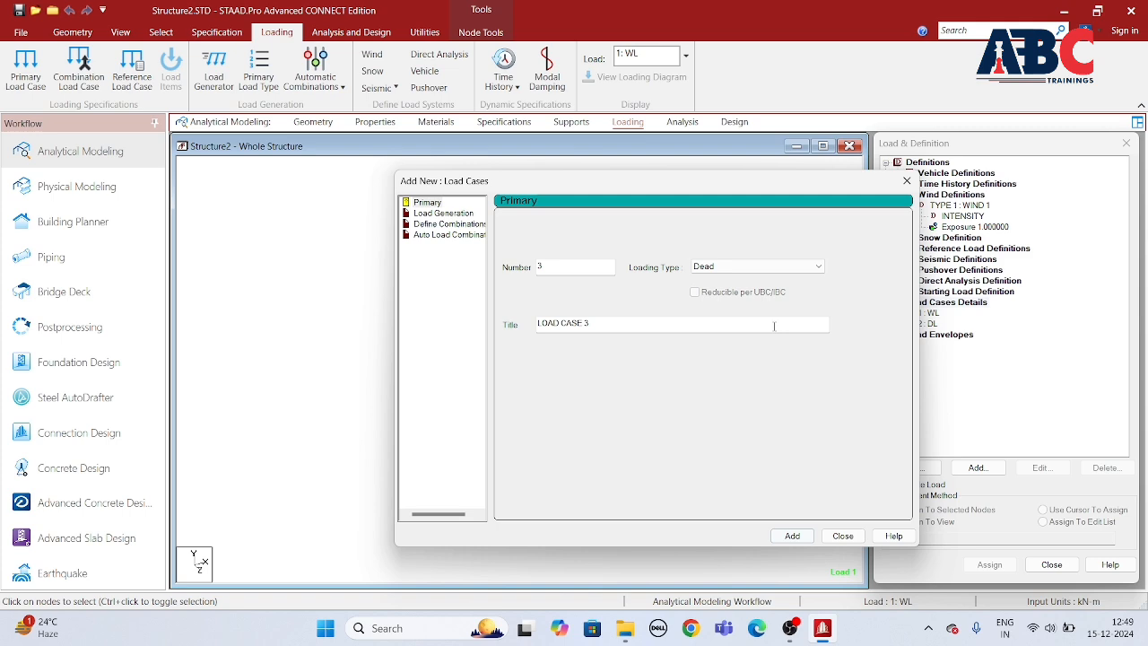
Step: Add primary load case 3 with the loading type Live and the title LL, and finish creating load cases
click(731, 269)
click(710, 291)
key(Tab)
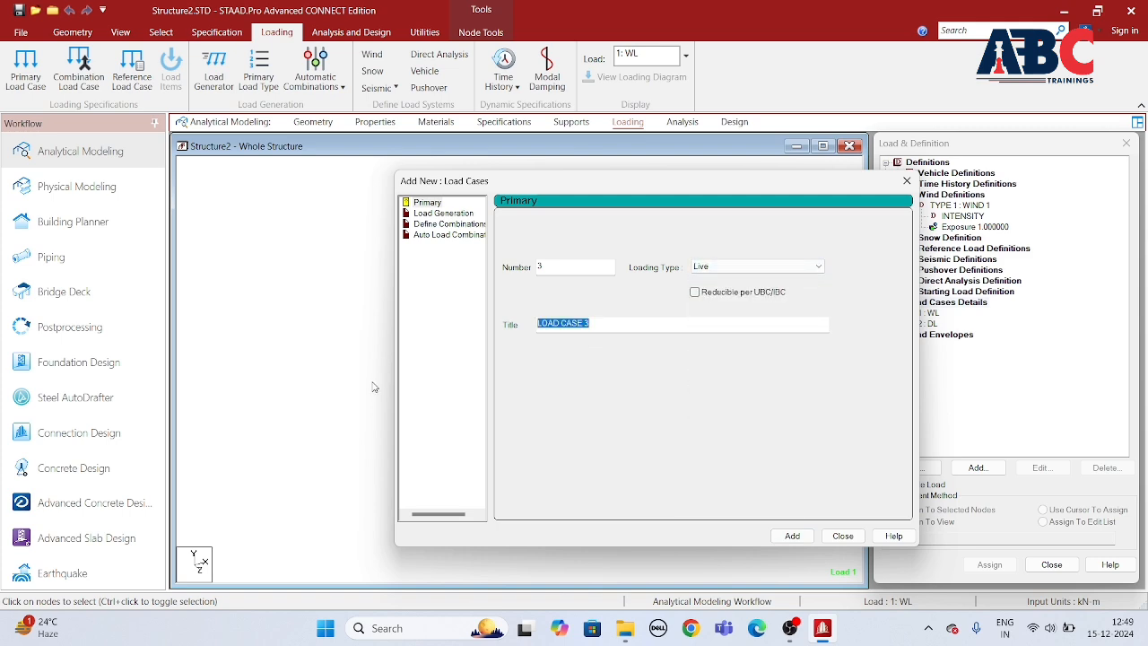
text(LL)
click(792, 536)
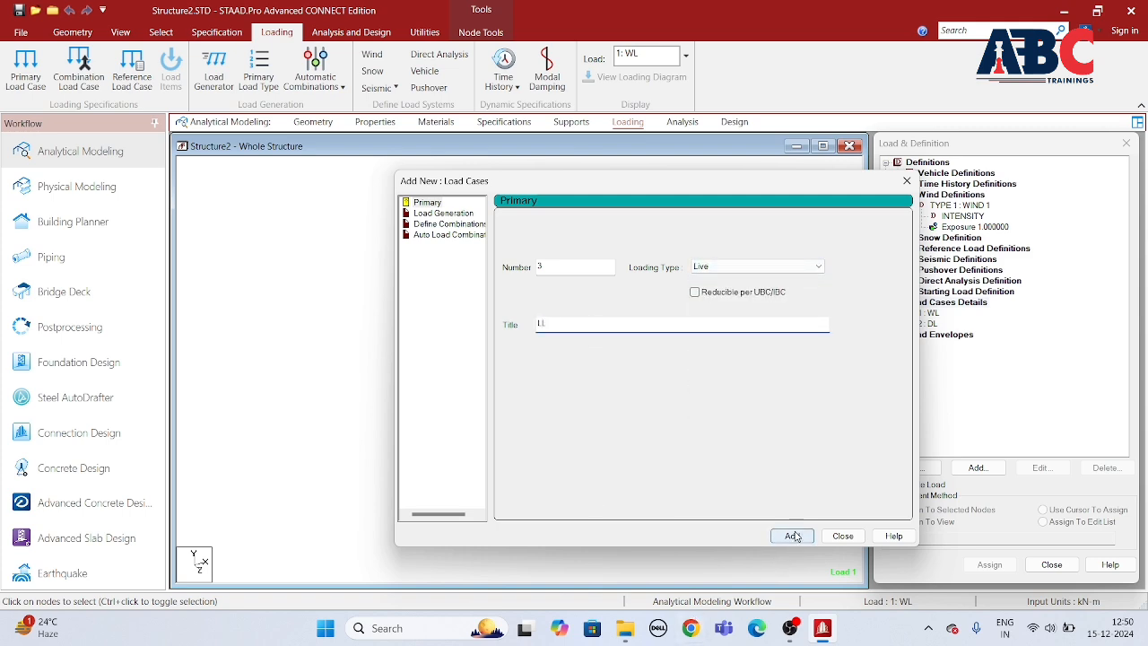
click(842, 536)
Step: Add wind loads with factor 1 and a Y range of 0 to 12 m to load case WL for the X, Z, -X and -Z faces
click(929, 313)
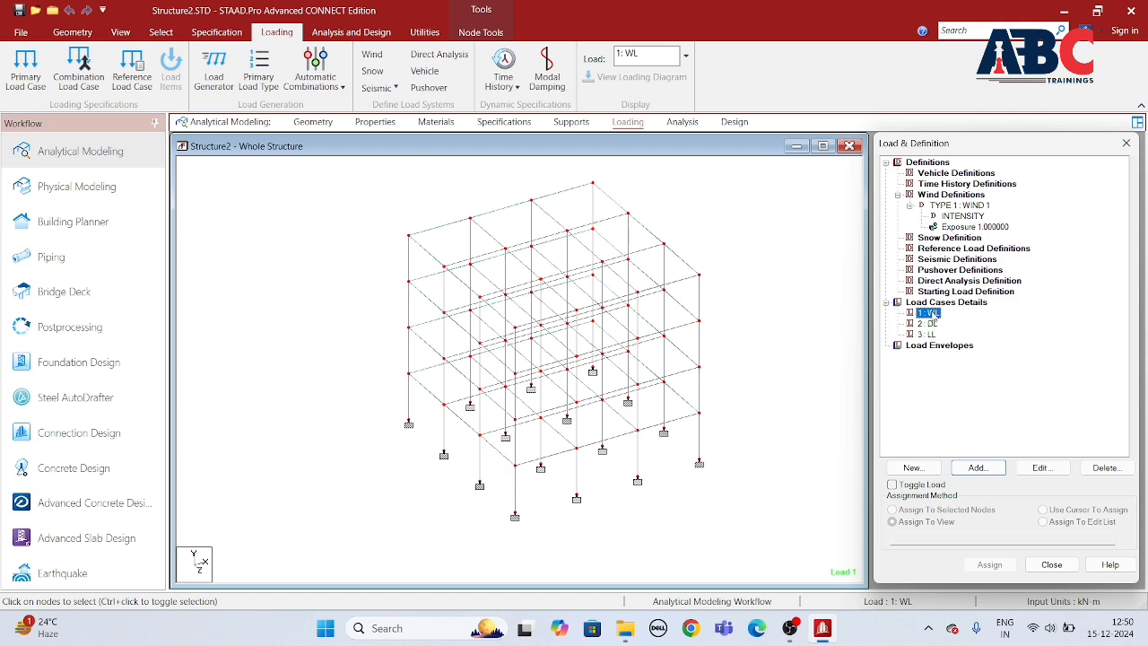
click(799, 438)
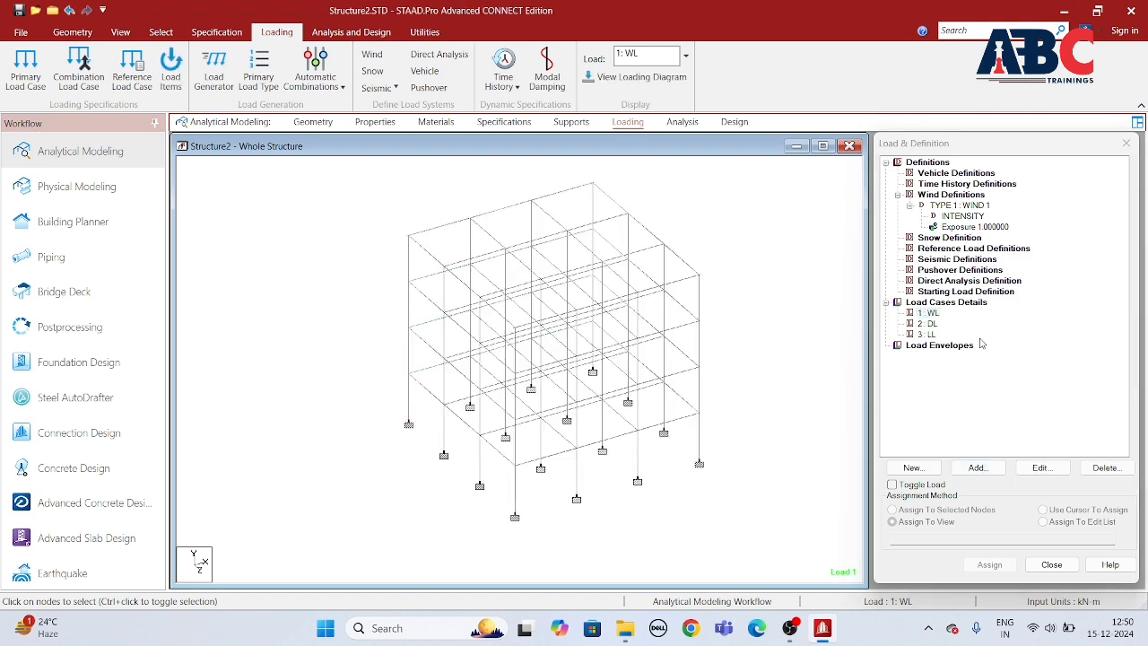
click(930, 314)
click(977, 467)
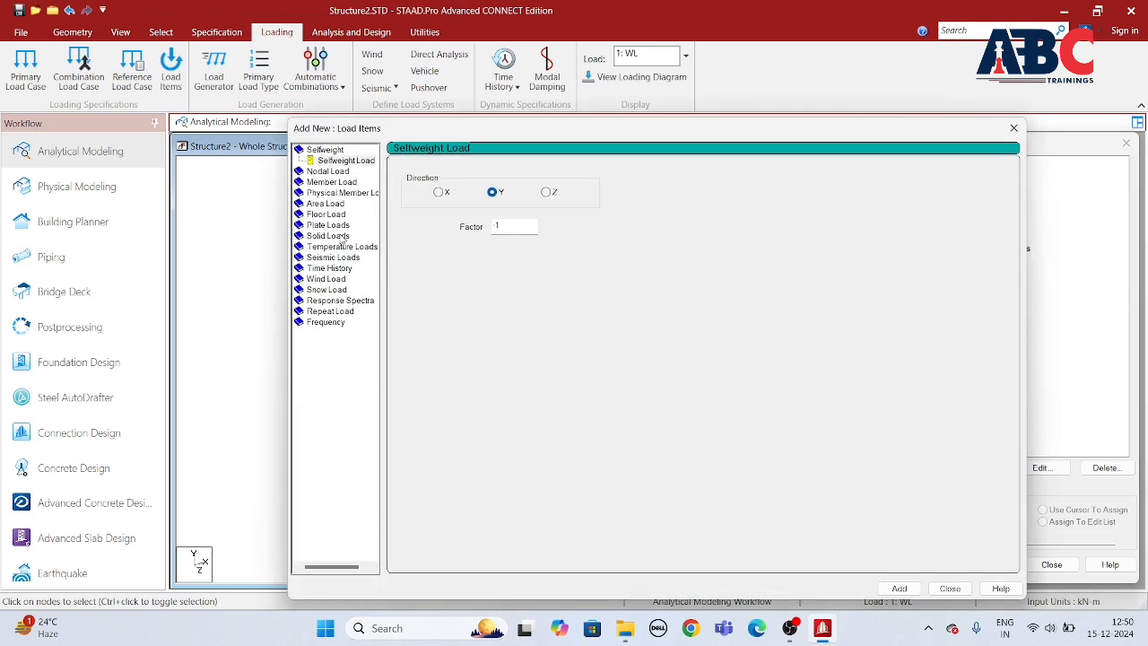
click(326, 279)
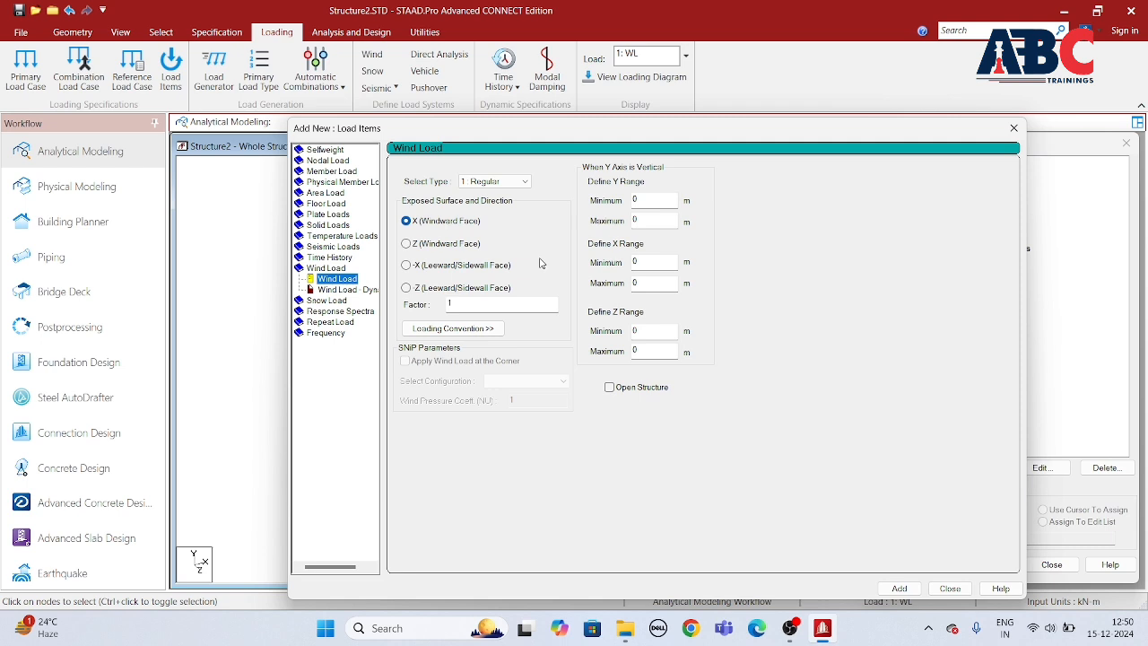
click(639, 222)
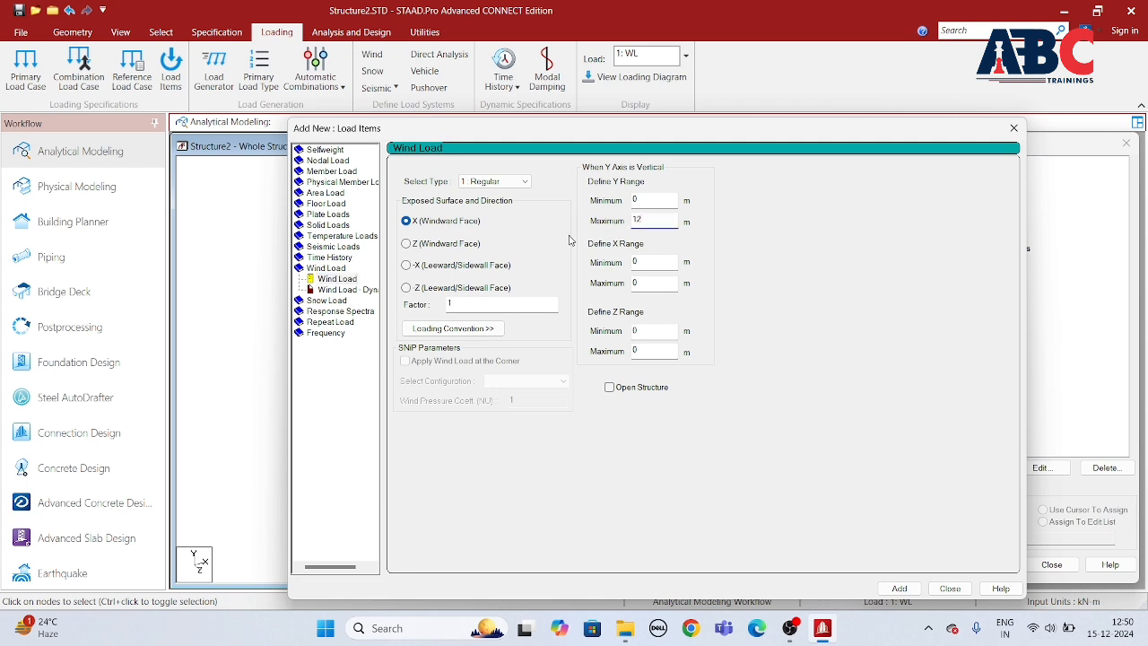
click(898, 588)
click(904, 588)
click(898, 588)
click(406, 287)
click(900, 589)
Step: Add wind loads with factor -1 and a Y range of 0 to 12 m to load case WL for the X, Z, -X and -Z faces
click(407, 220)
key(Tab)
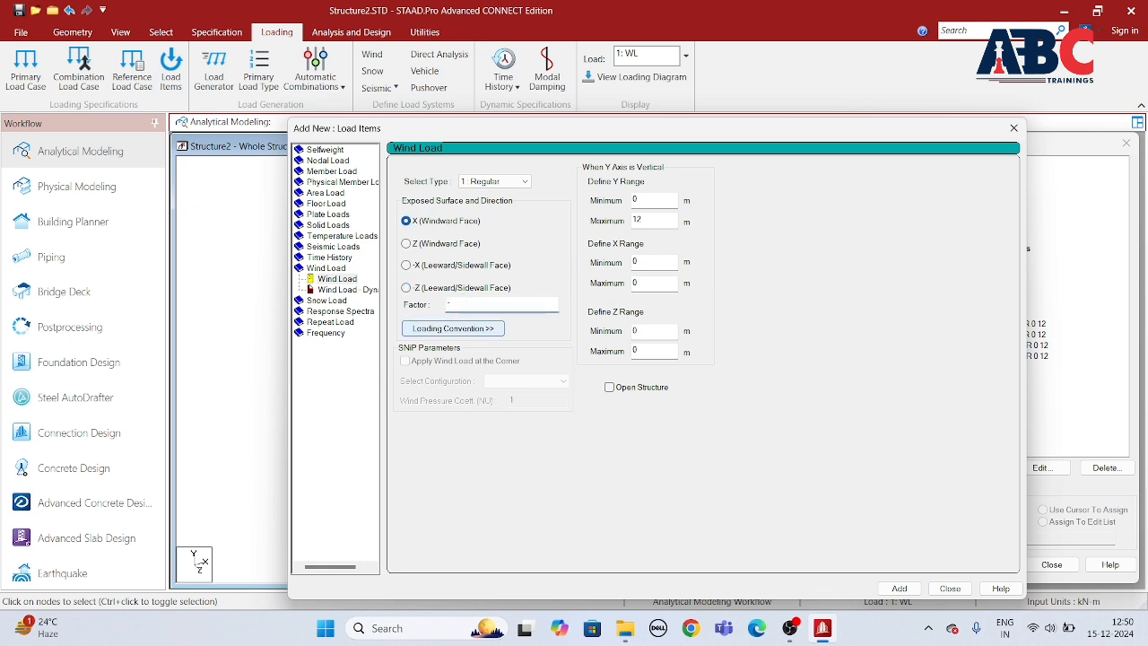
click(906, 589)
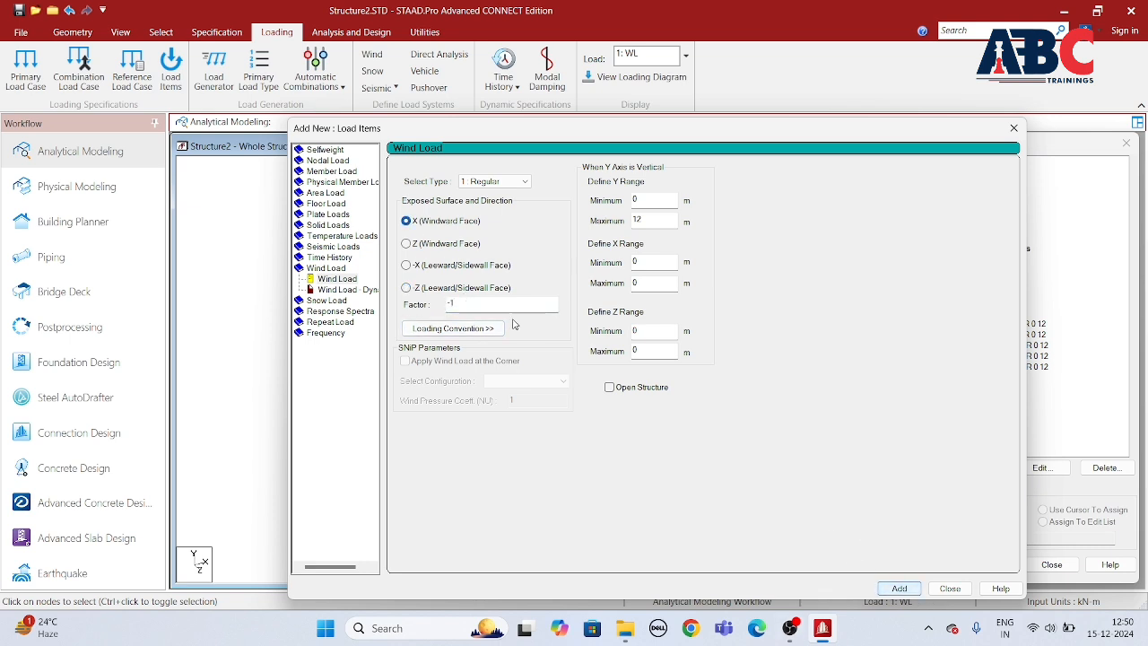
click(900, 588)
click(899, 588)
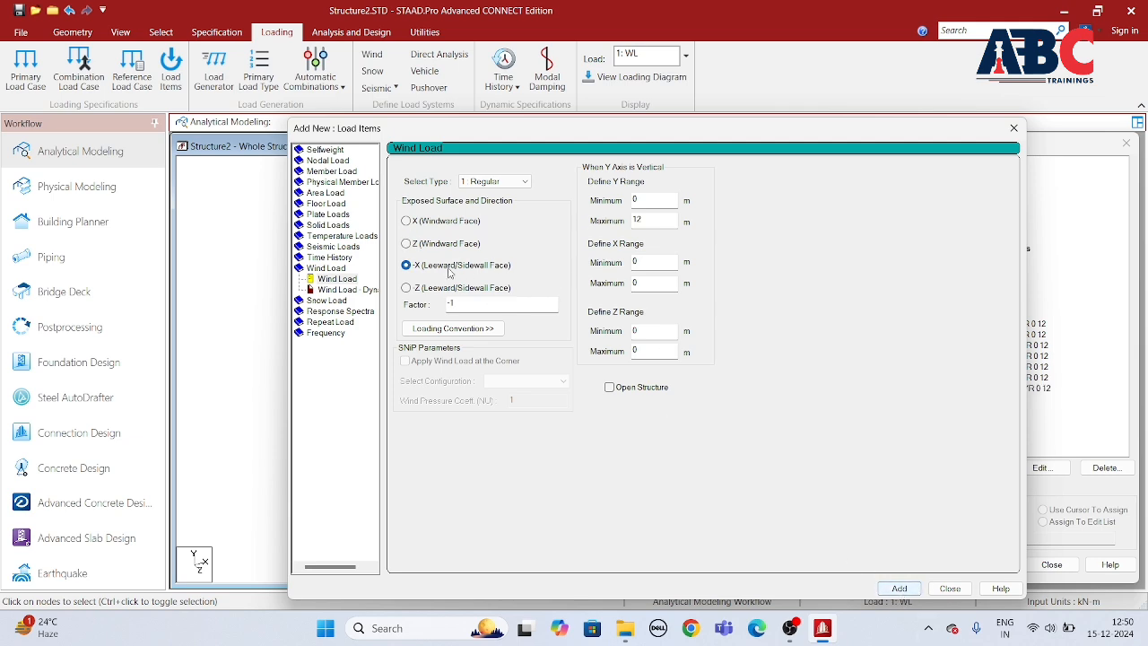
click(419, 287)
click(898, 589)
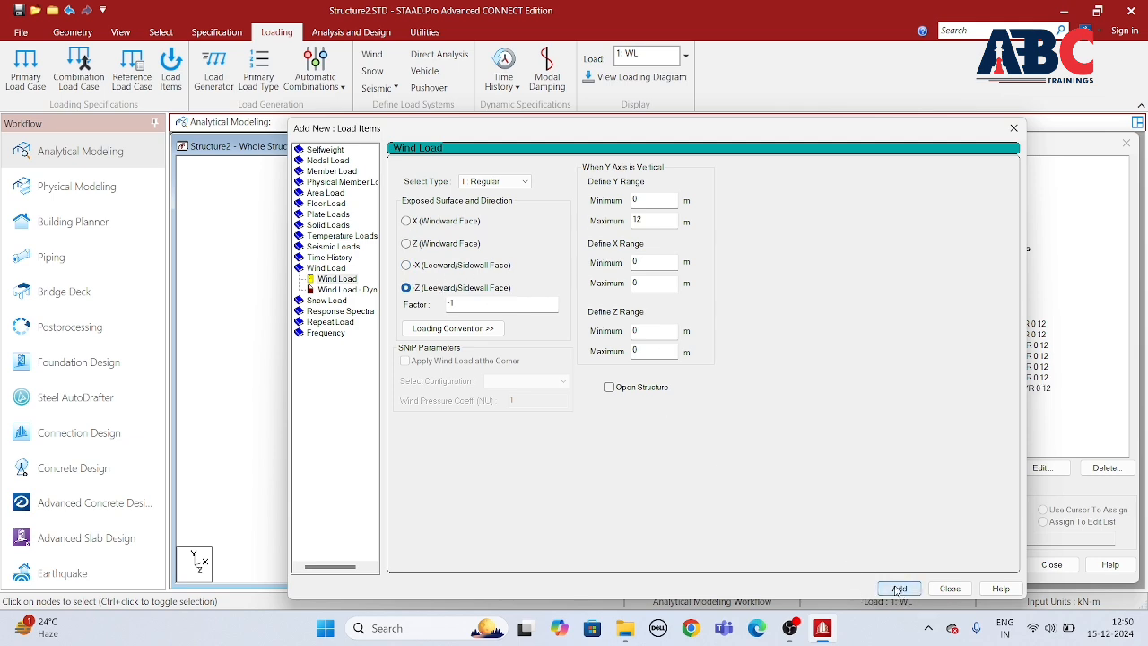
click(949, 589)
Step: Inspect how the individual wind load items of load case WL act on the frame
click(995, 377)
click(1003, 367)
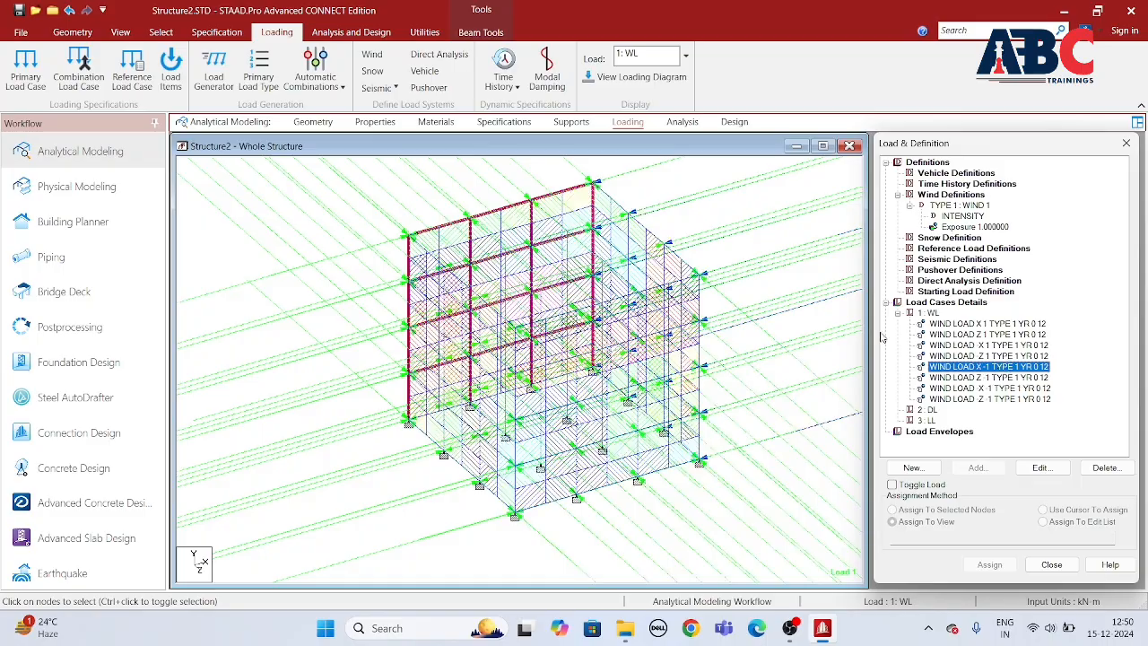
scroll(655, 264, up, 4)
middle_drag(746, 272, 673, 340)
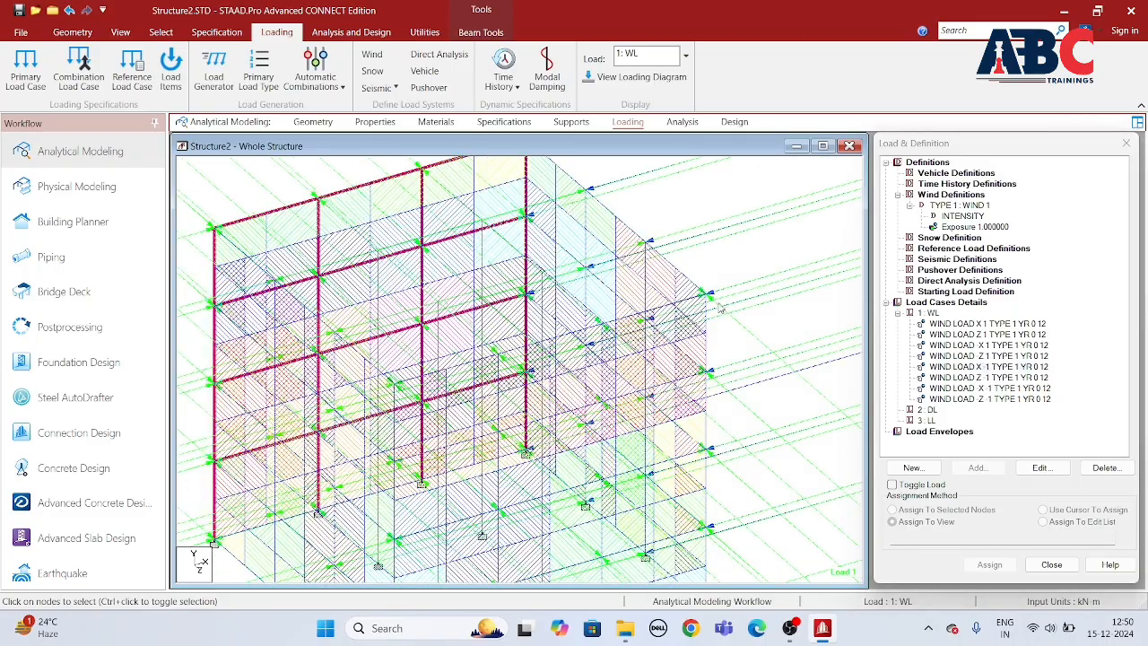
scroll(720, 307, down, 3)
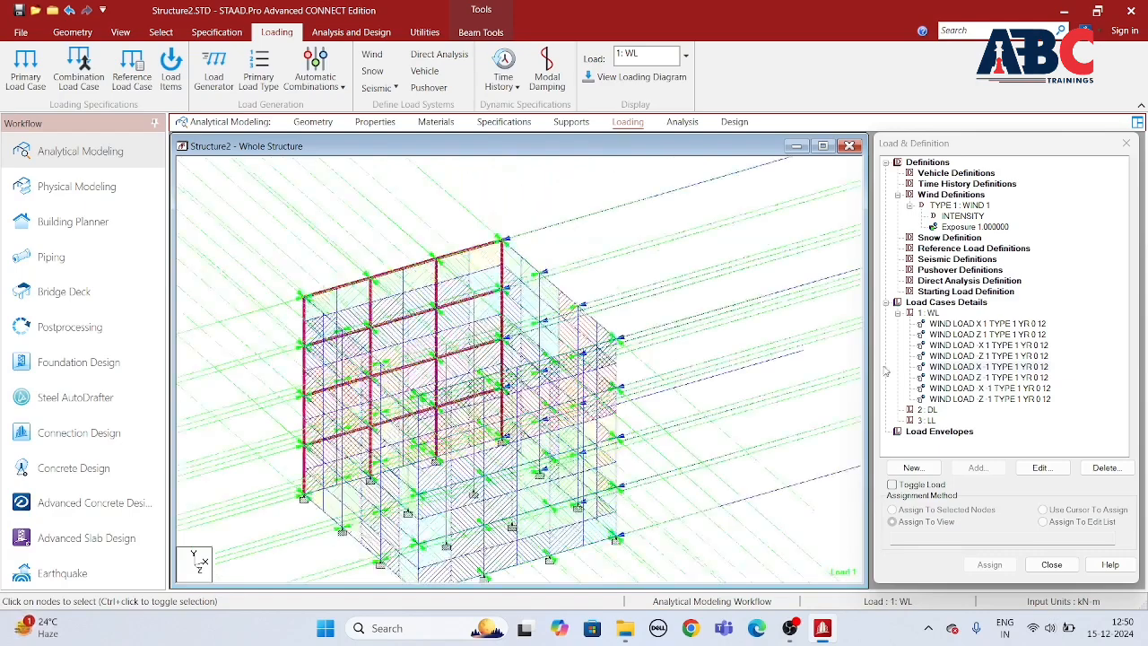
click(944, 332)
click(959, 367)
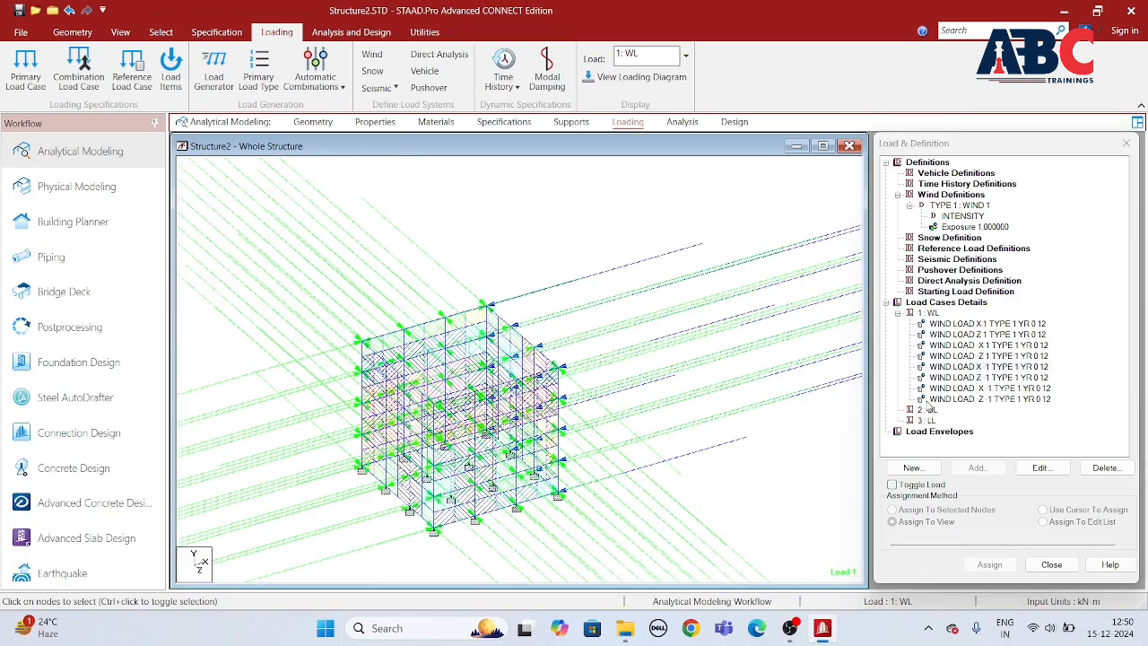
Step: Add a selfweight load in the Y direction with factor -1 to load case DL and assign it to the whole view
click(926, 410)
click(977, 467)
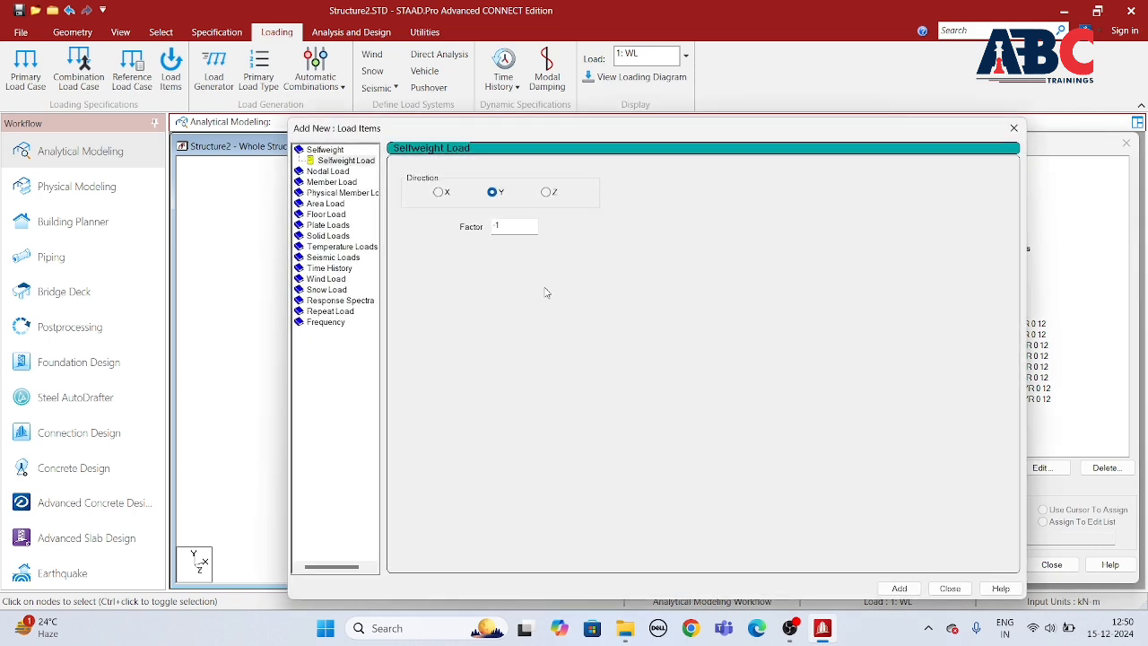
click(898, 588)
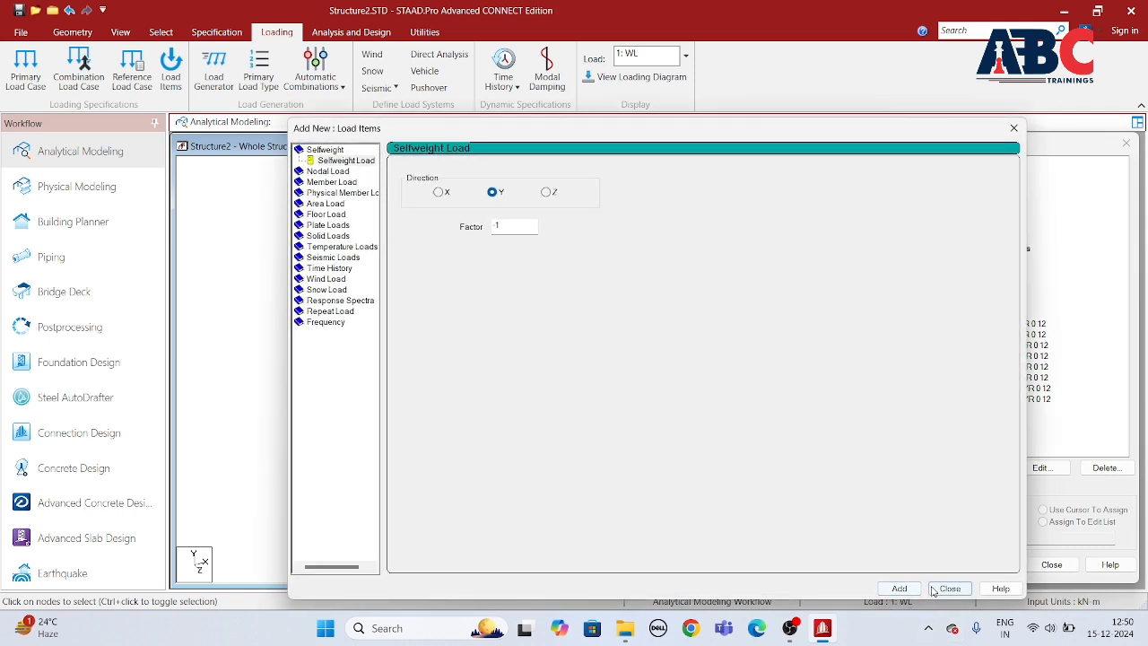
click(950, 587)
click(937, 410)
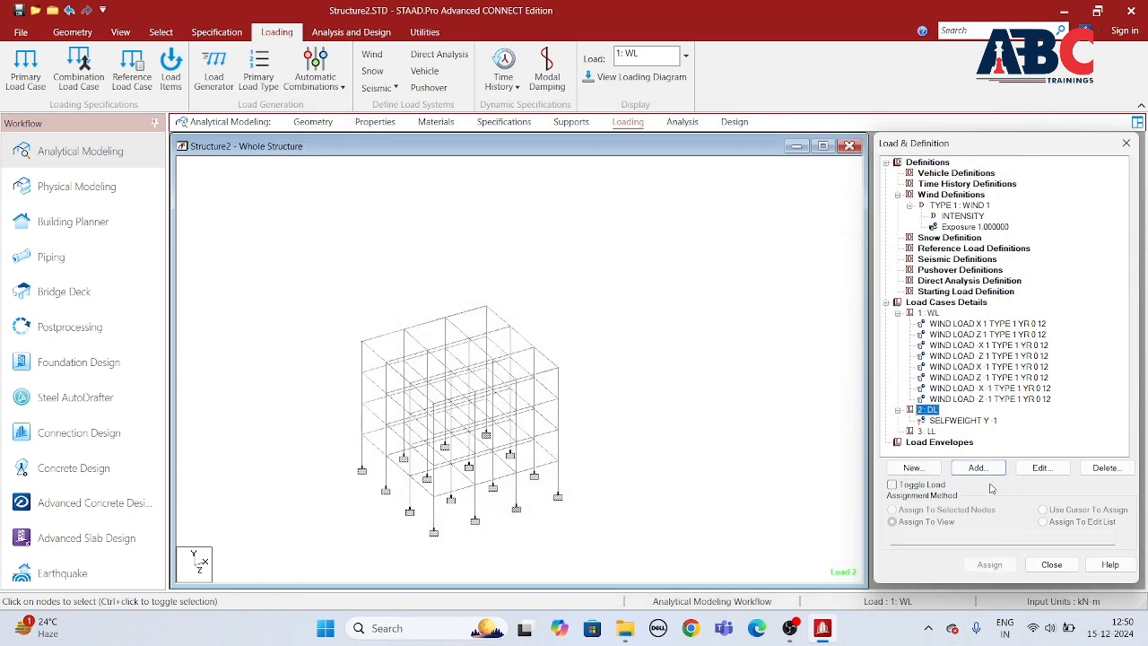
click(960, 423)
click(1010, 565)
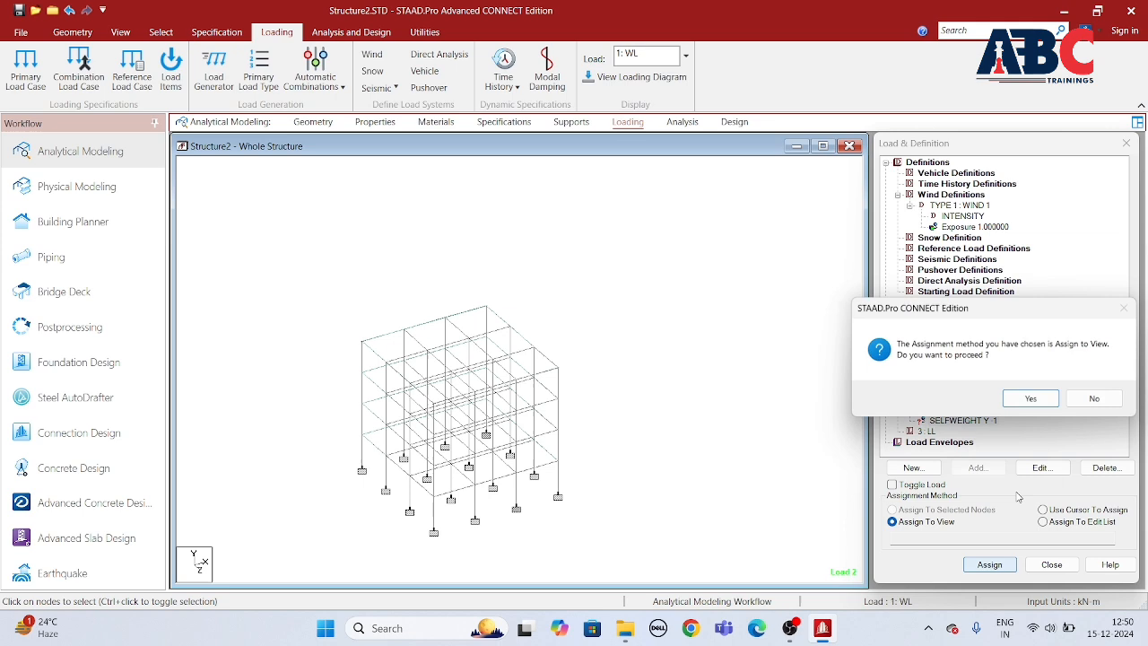
click(1025, 398)
Step: Add a uniform member force of -8.75 kN/m in the GY direction to load case DL
click(978, 467)
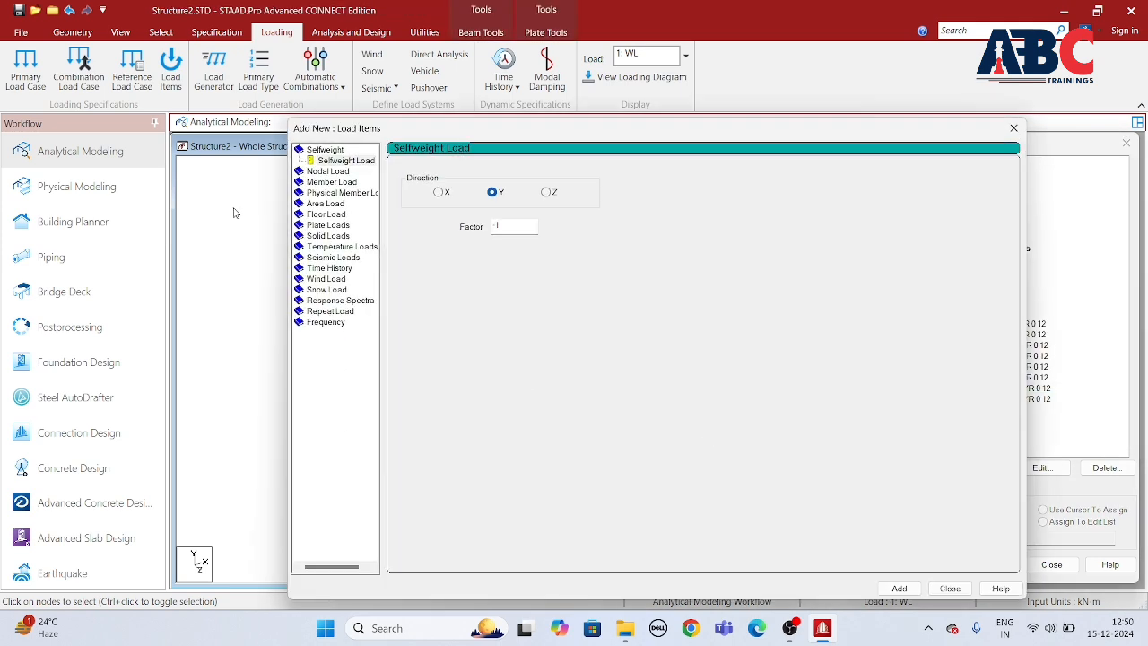
click(333, 182)
click(542, 208)
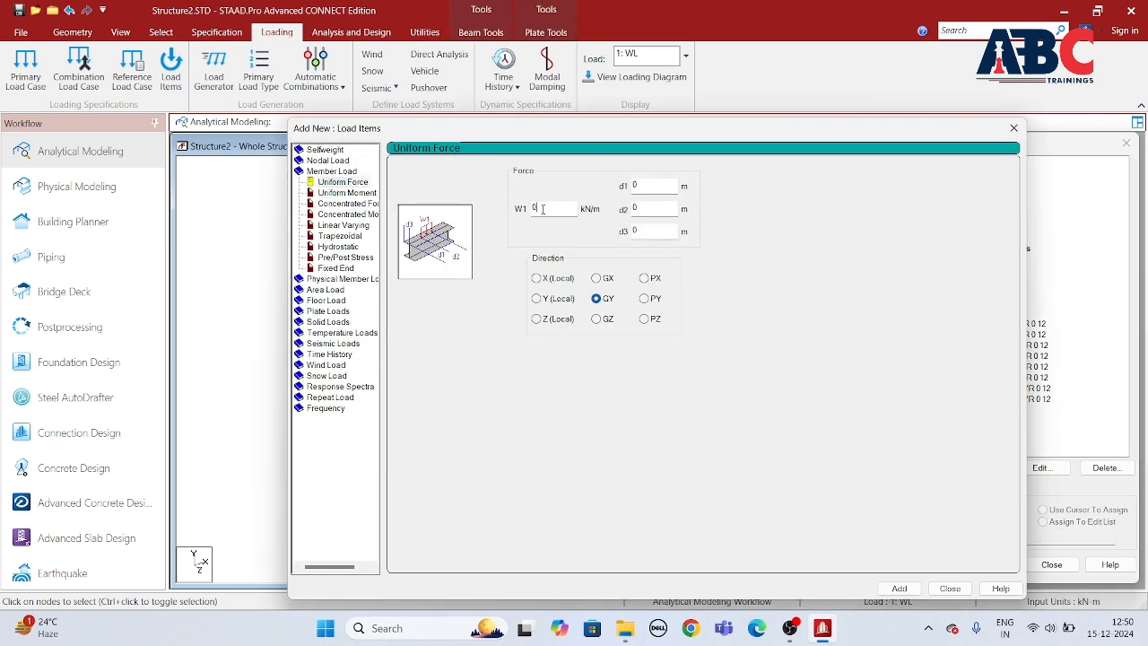
drag(565, 134, 489, 204)
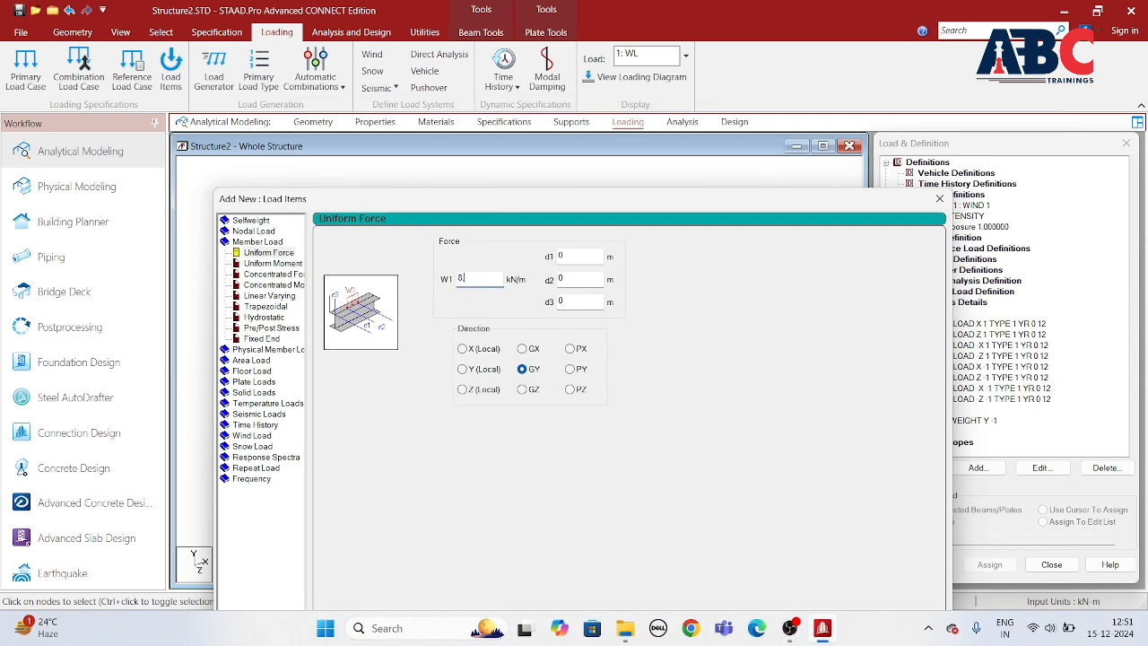
drag(625, 209, 568, 129)
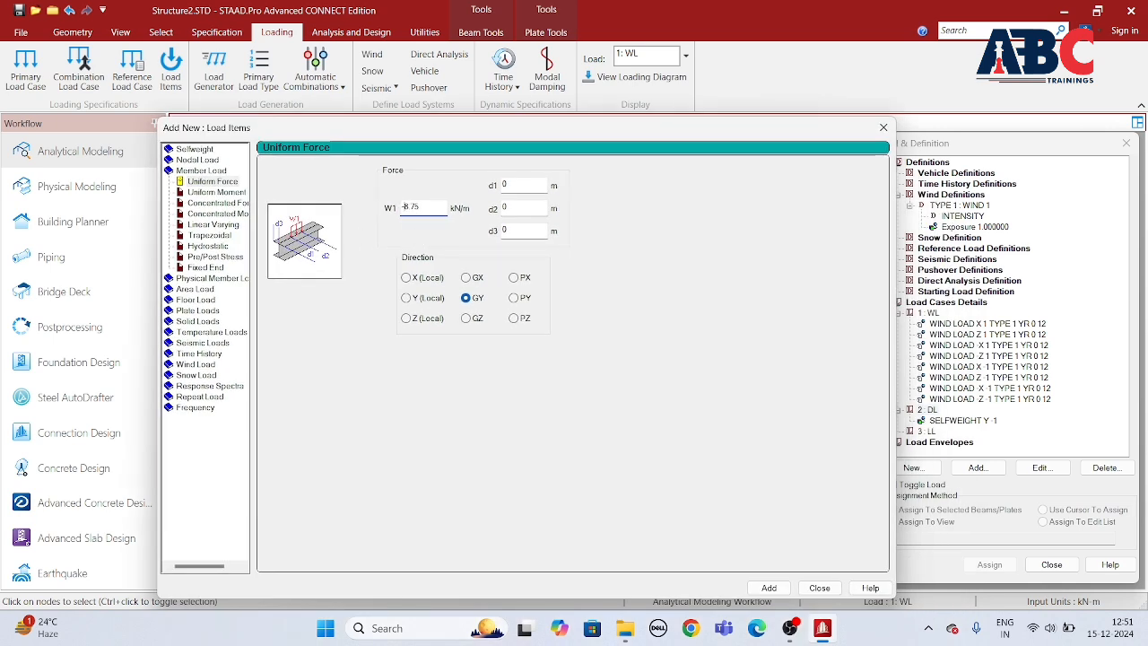
click(768, 588)
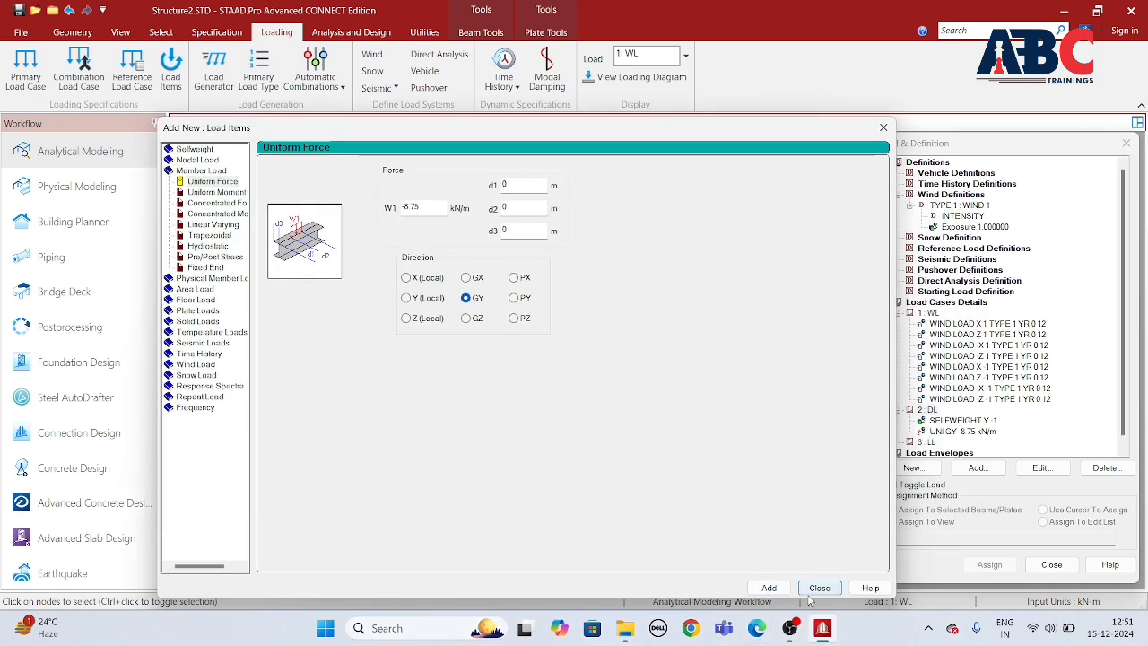
click(819, 588)
Step: Select all horizontal beams by inverting a selection of the beams parallel to Y, and assign the -8.75 kN/m uniform load to them
click(961, 430)
click(989, 564)
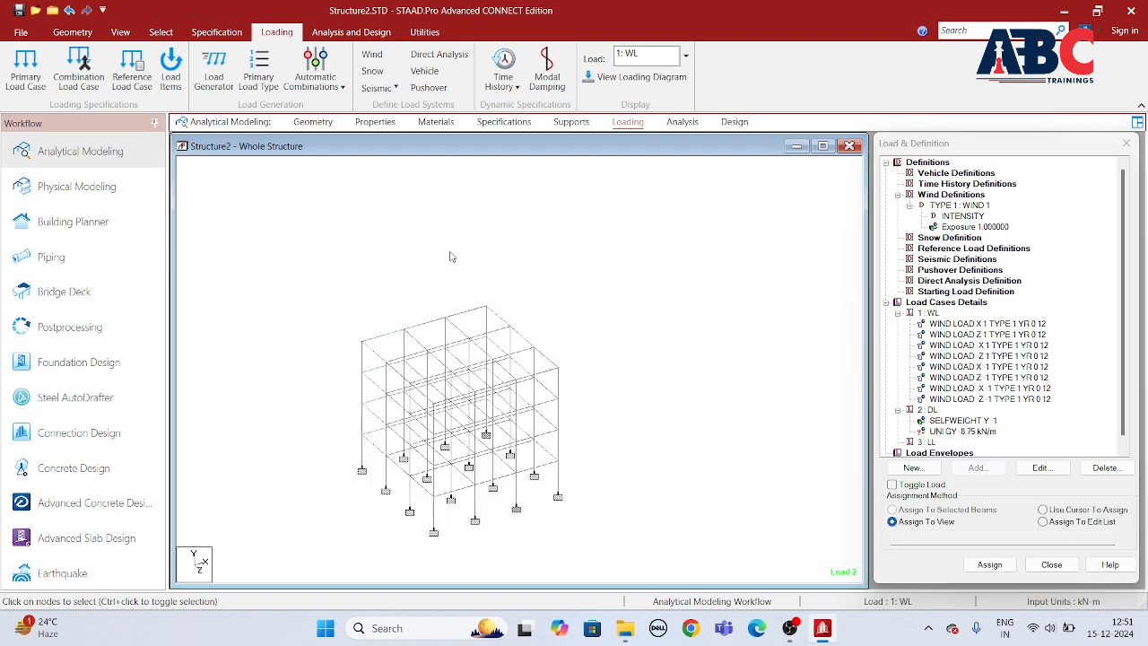
click(120, 32)
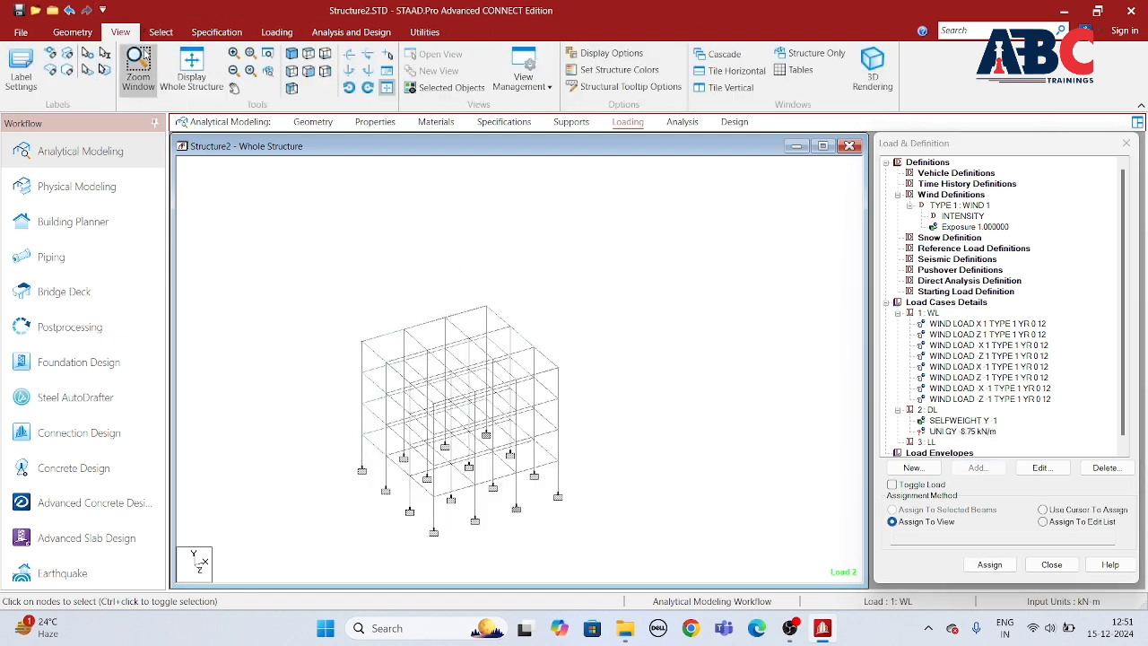
click(161, 32)
click(599, 54)
click(592, 95)
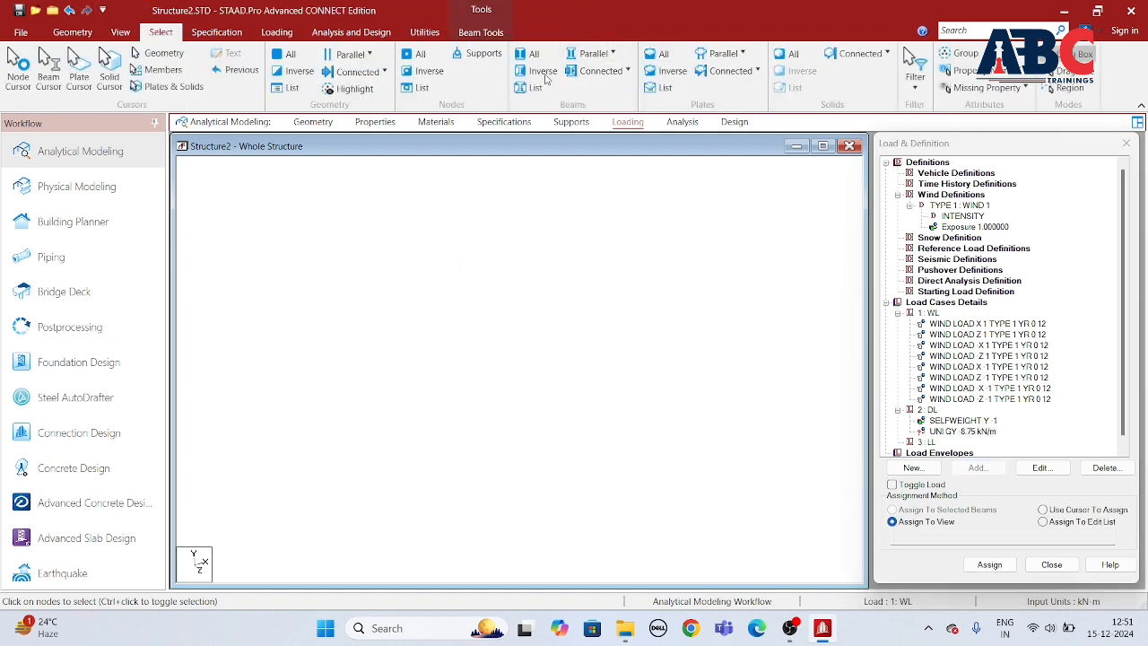
click(543, 72)
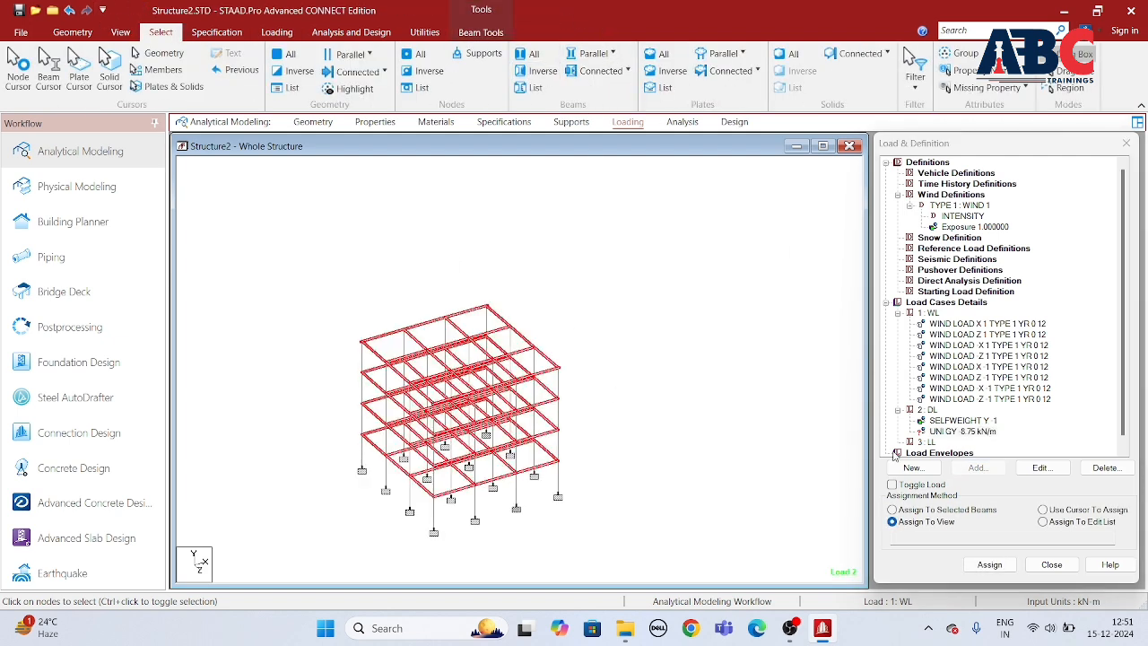
click(939, 512)
click(989, 564)
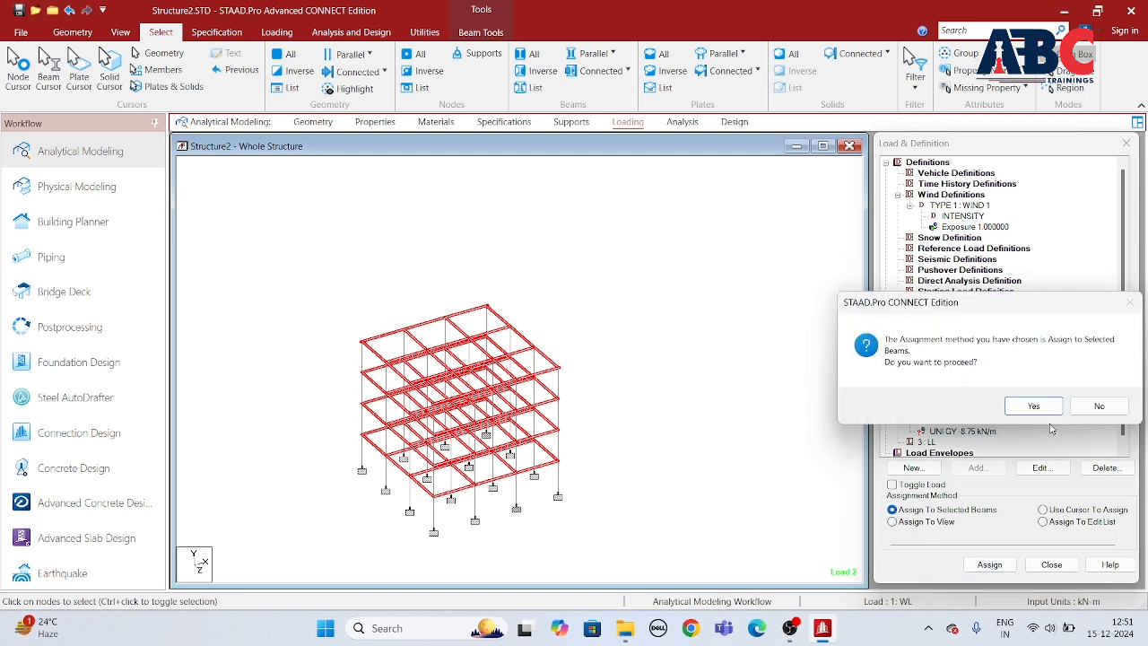
click(1046, 406)
middle_drag(512, 498, 536, 443)
click(750, 465)
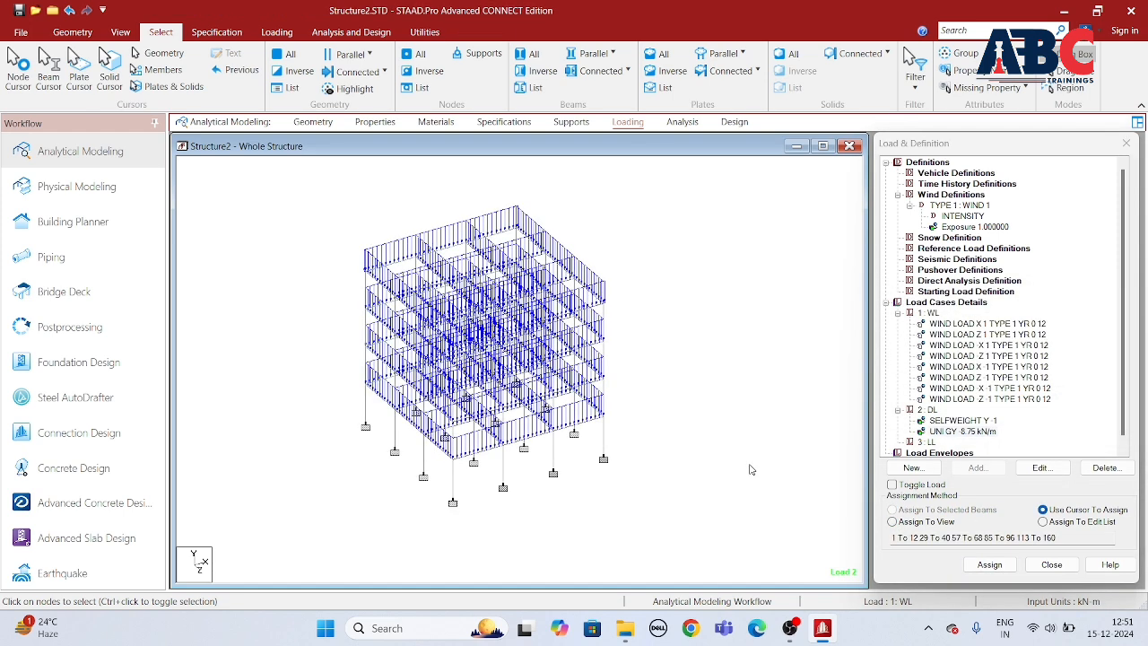
Step: Add a floor load of -3.75 kN/m2 in global Y with a Y range of 0 to 12 m to load case LL
scroll(991, 407, down, 1)
click(929, 431)
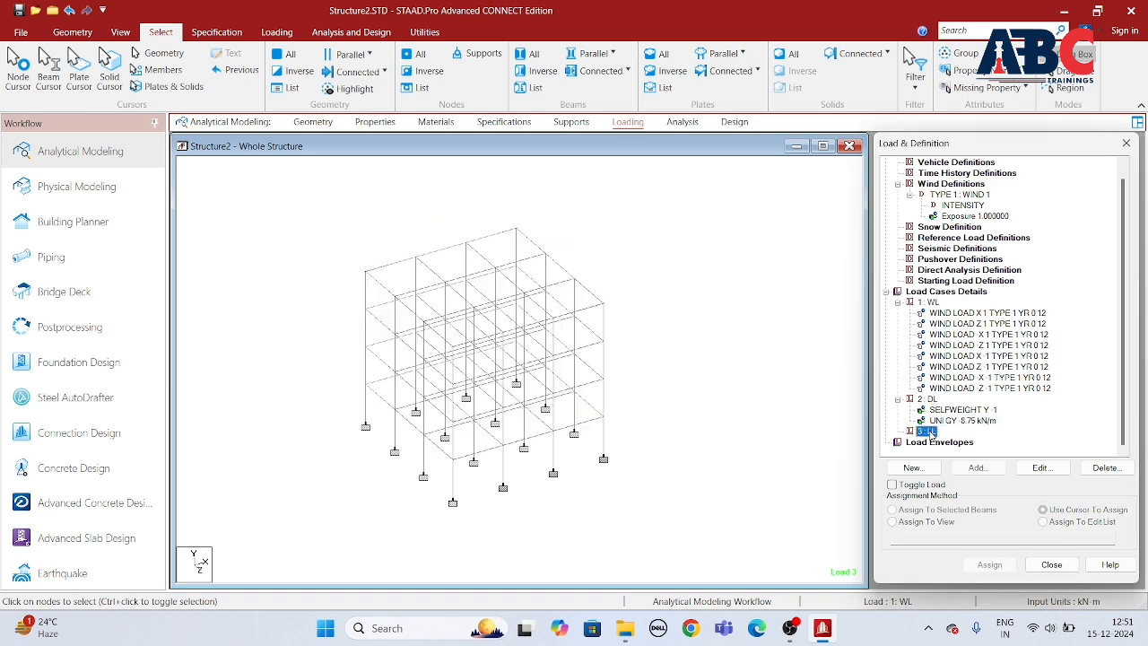
click(976, 467)
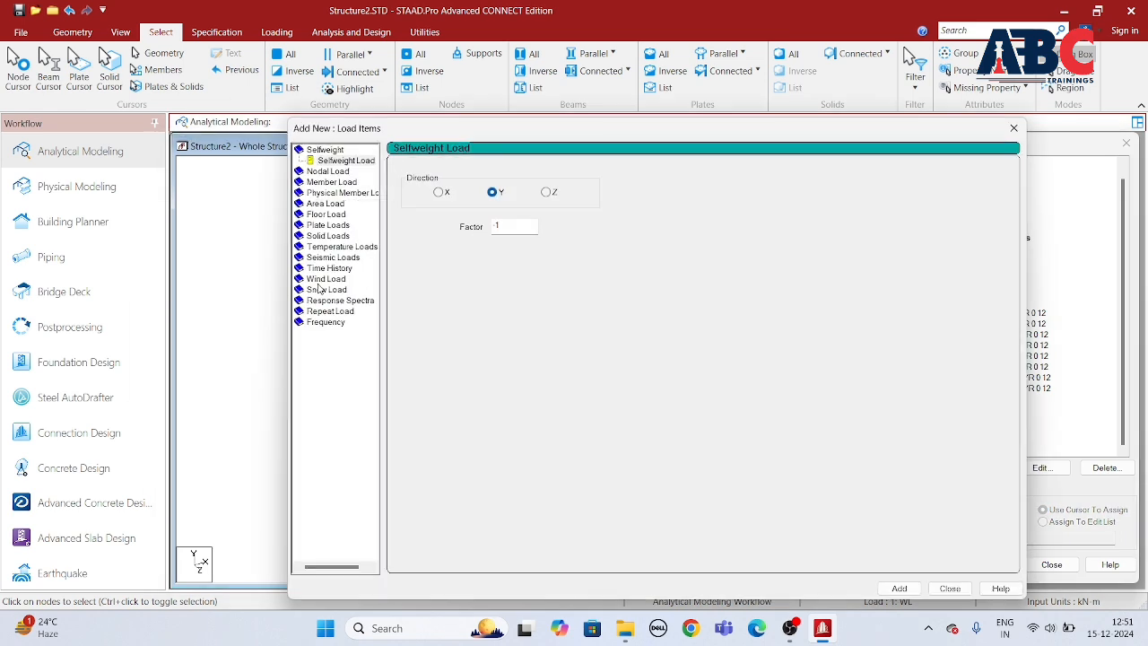
click(324, 215)
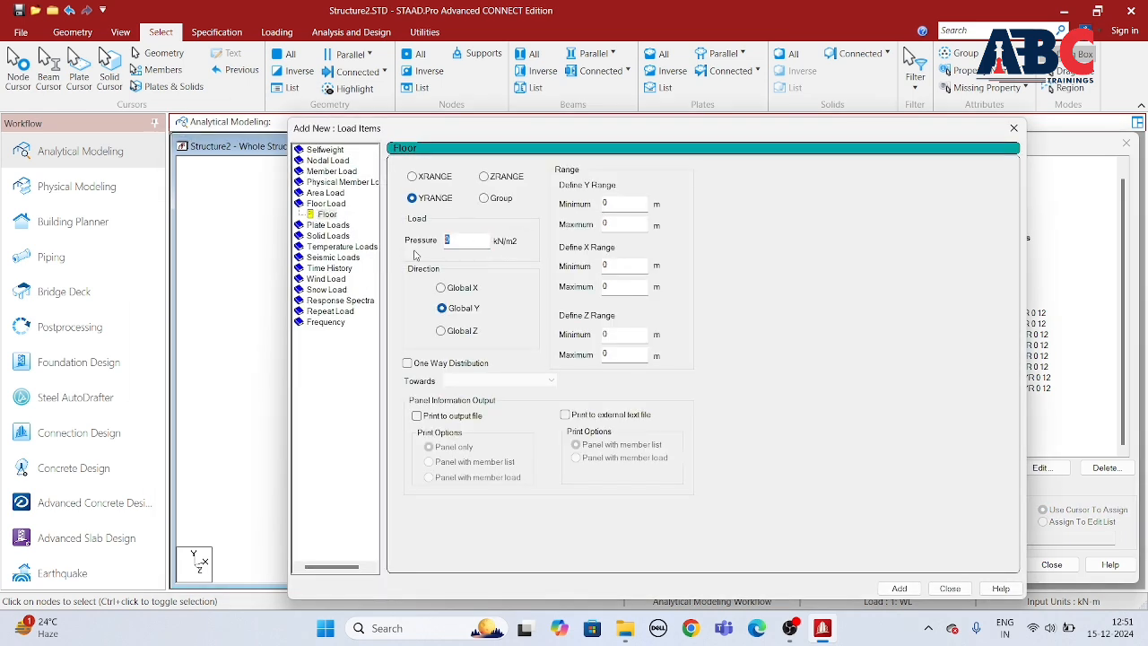
text(3.75)
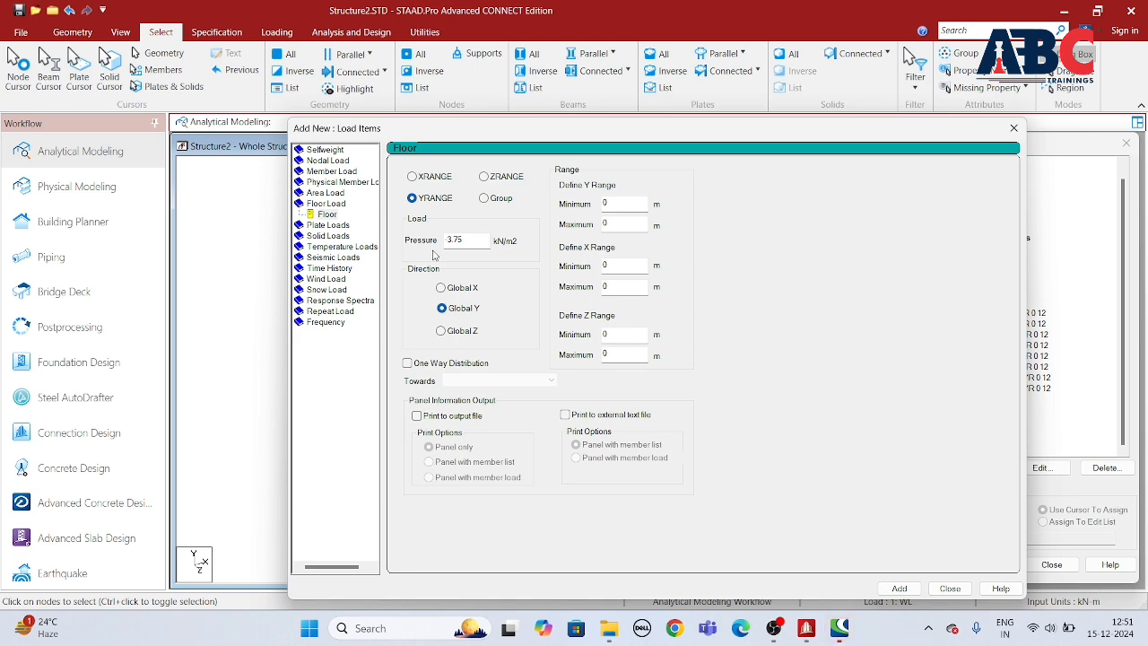
click(619, 225)
key(BackSpace)
text(12)
click(898, 589)
click(950, 588)
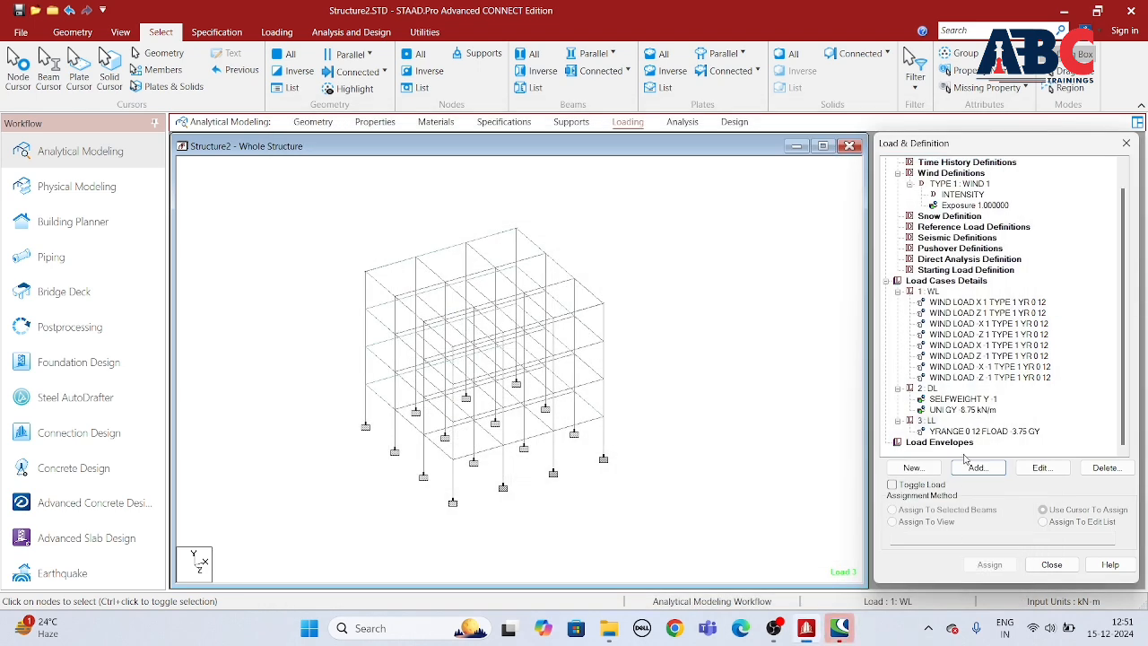
Step: Review the uniform member load, a wind load item's settings and the floor load on the frame
click(971, 411)
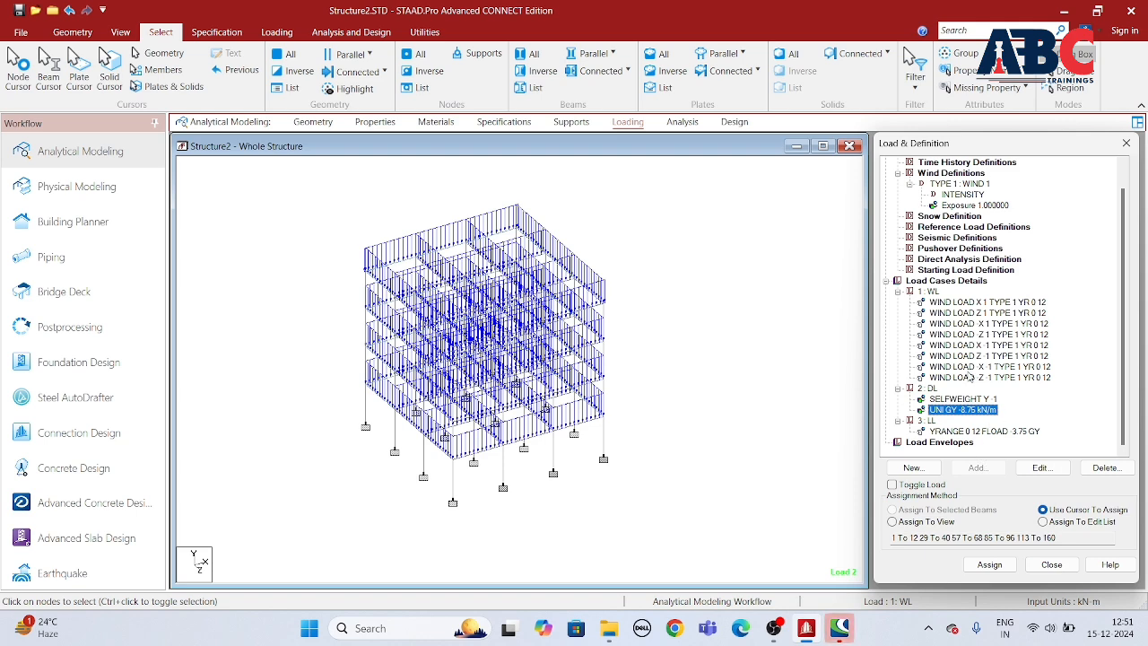
click(970, 367)
click(1041, 468)
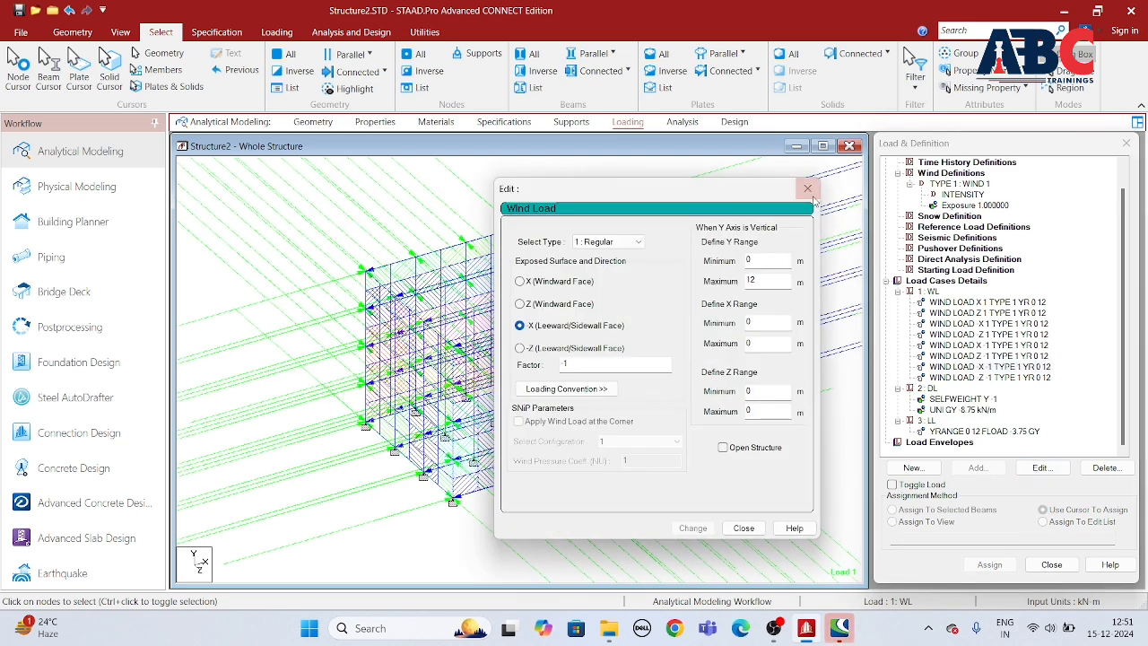
key(Escape)
click(975, 430)
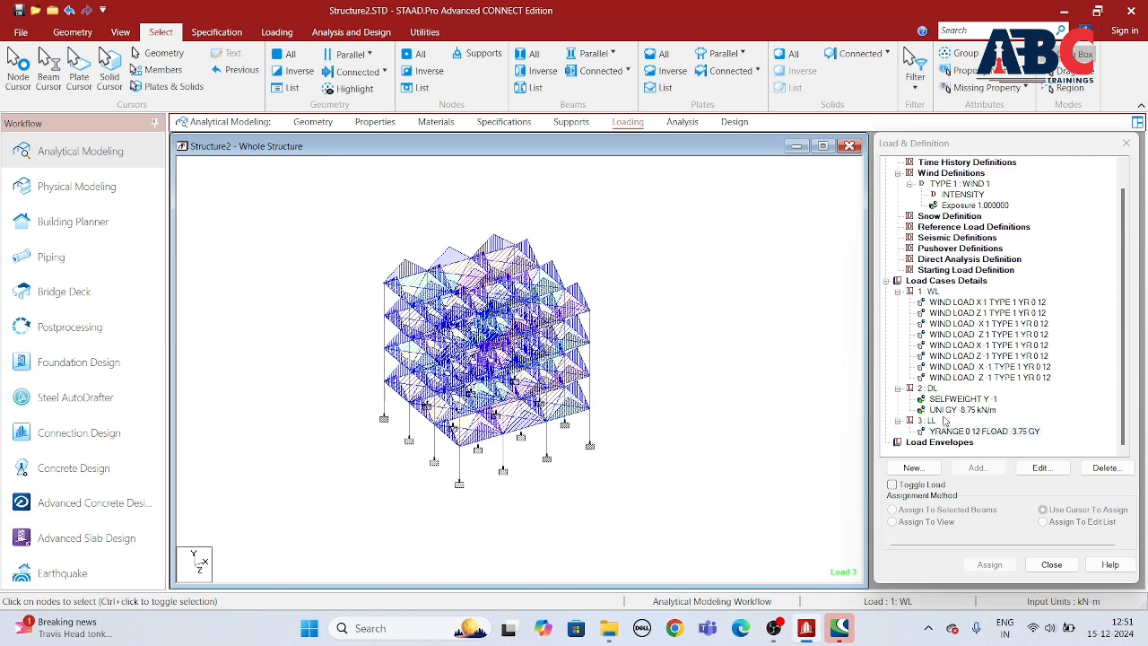
click(969, 432)
Step: Generate and add automatic load combinations using code IS:456/IS:800, category IS456:2000 Table18, starting from combination number 4
click(900, 468)
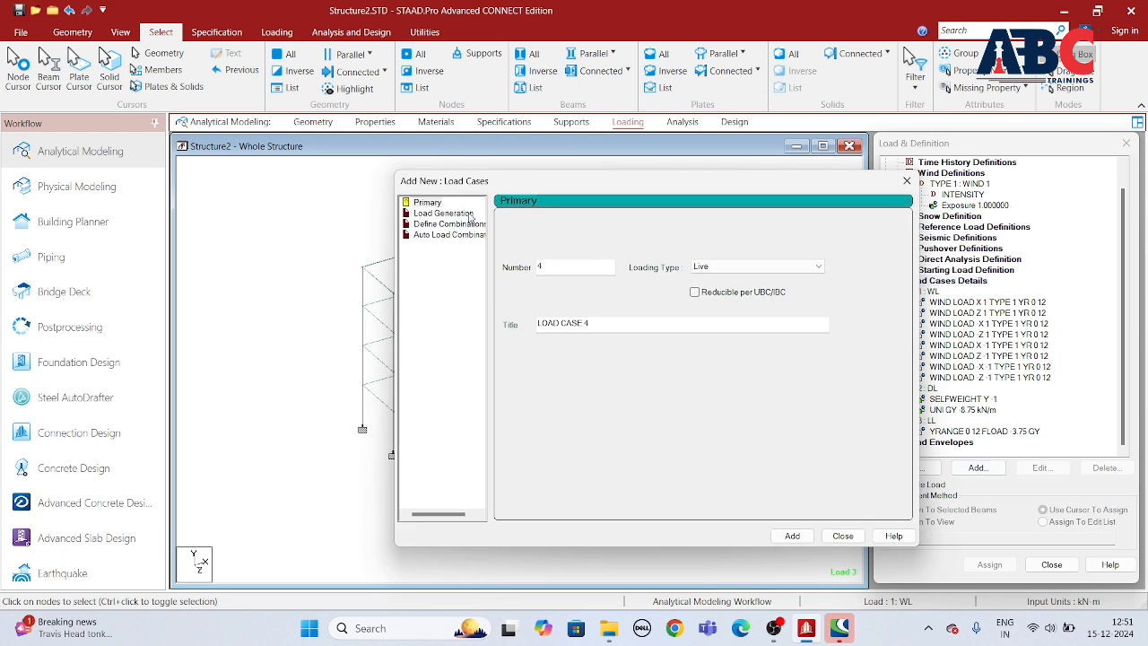
click(448, 235)
click(715, 224)
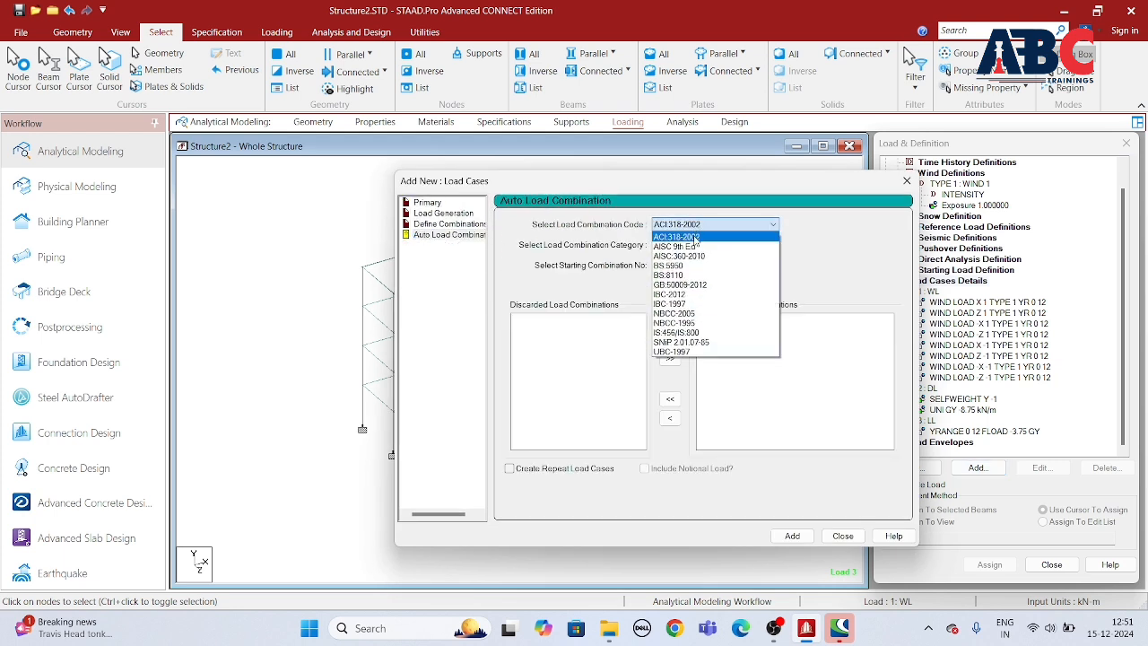
click(682, 334)
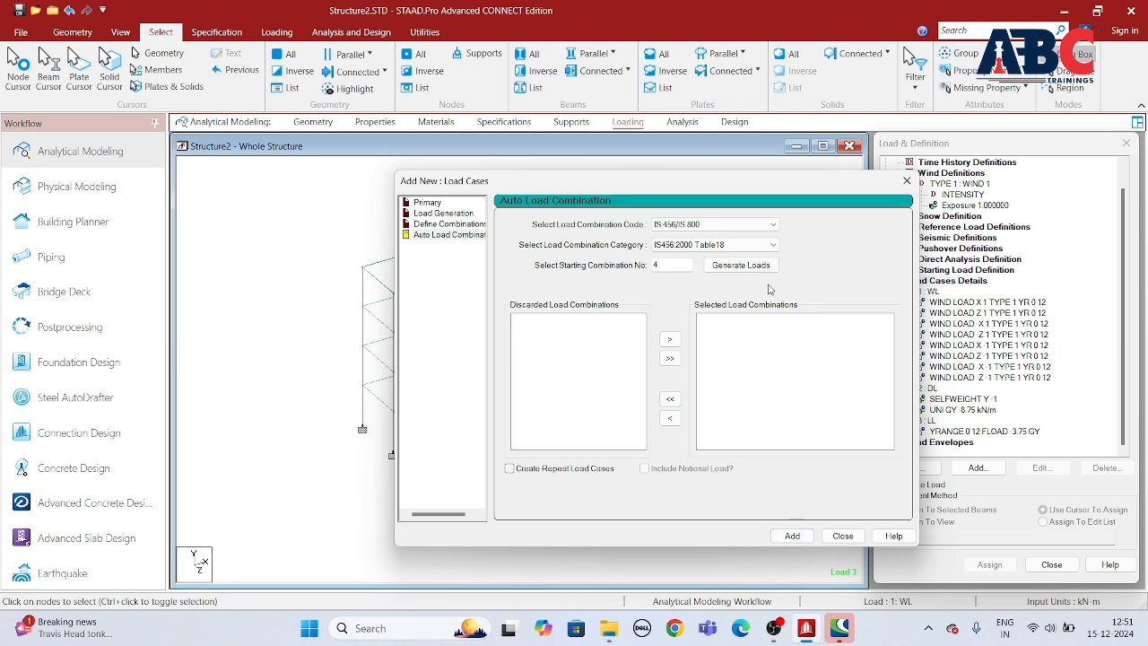
click(739, 267)
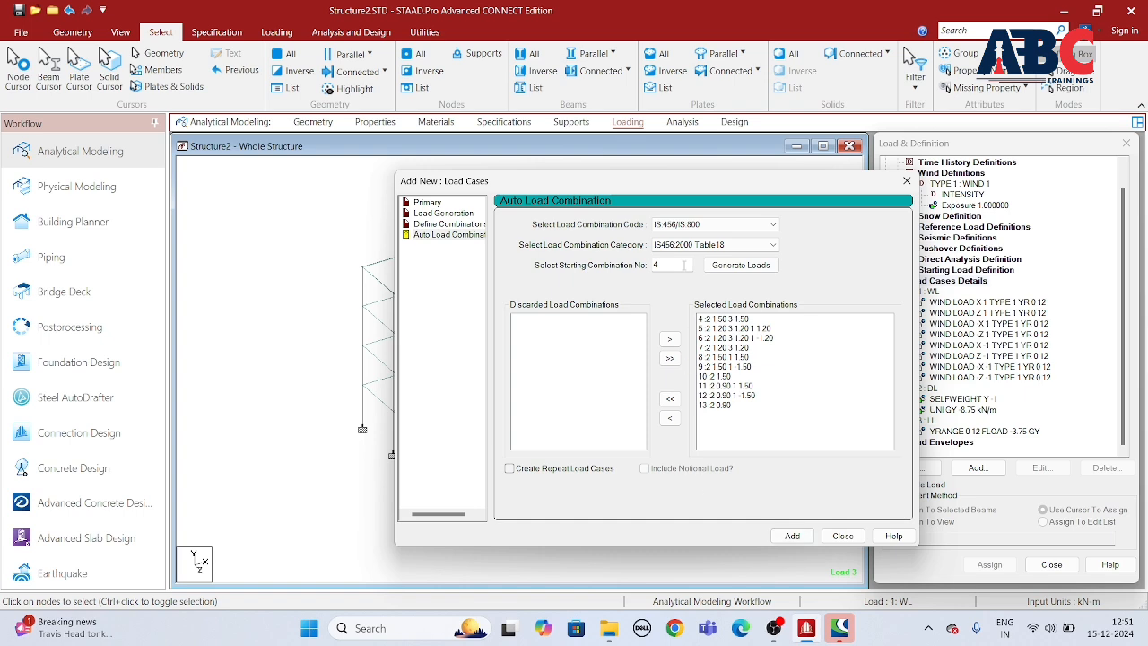
click(788, 536)
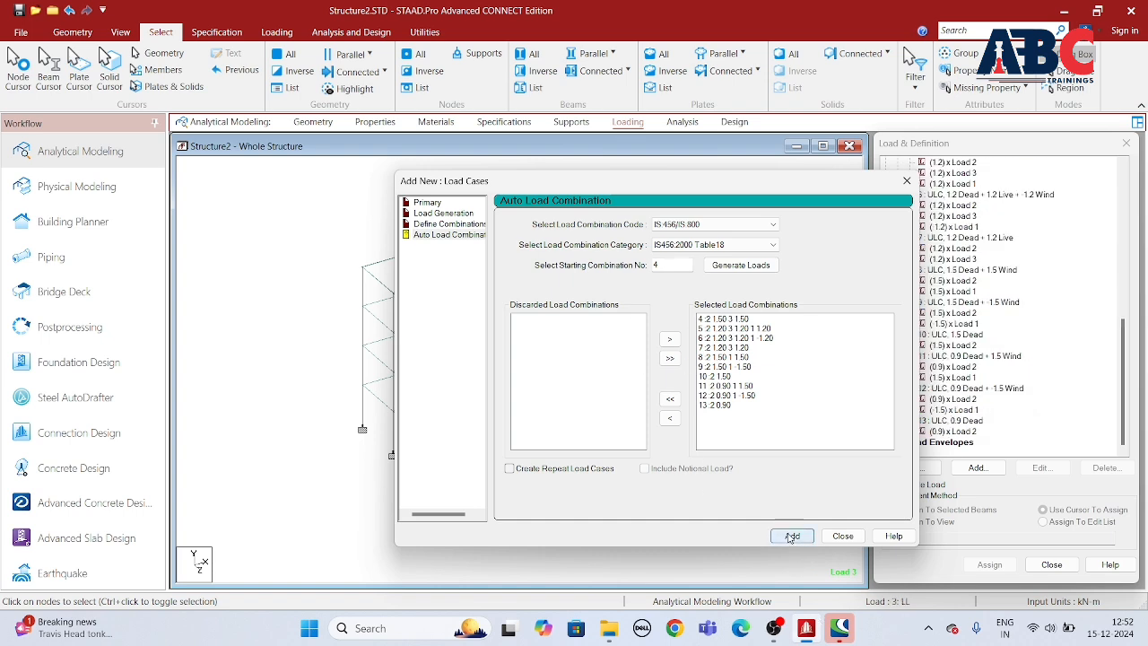
click(841, 537)
Step: Review the load combinations, the uniform dead load, the floor load and the wind loads on the frame
click(953, 302)
click(956, 249)
scroll(964, 247, up, 3)
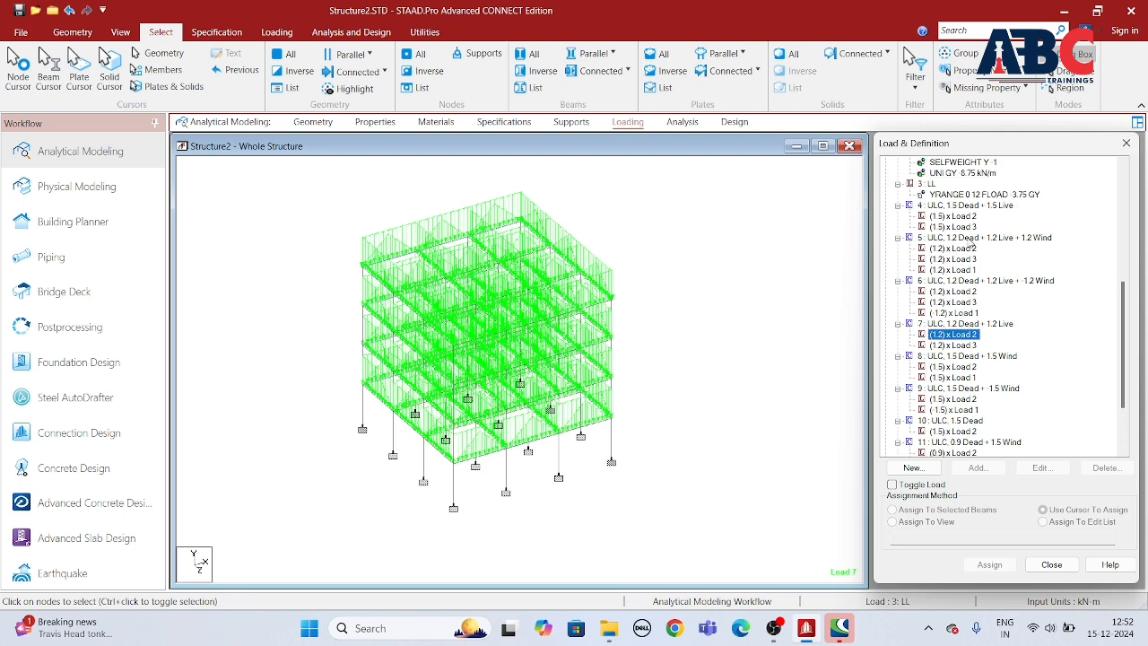
click(971, 240)
scroll(971, 243, up, 3)
click(949, 269)
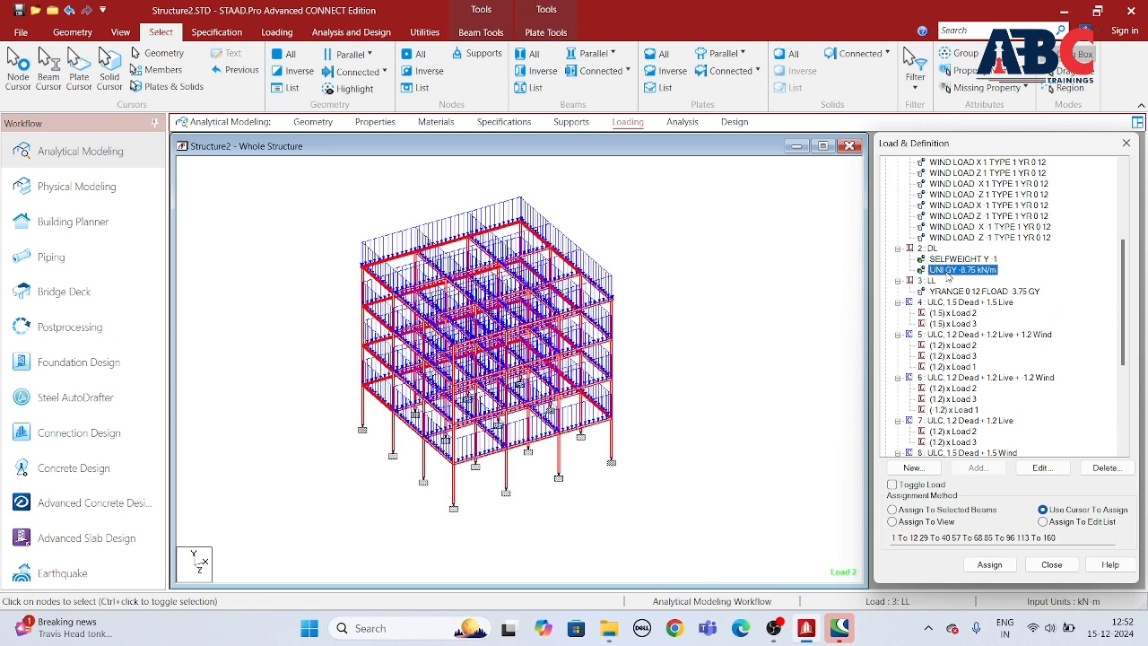
click(957, 295)
scroll(977, 326, up, 3)
click(979, 283)
scroll(981, 309, up, 2)
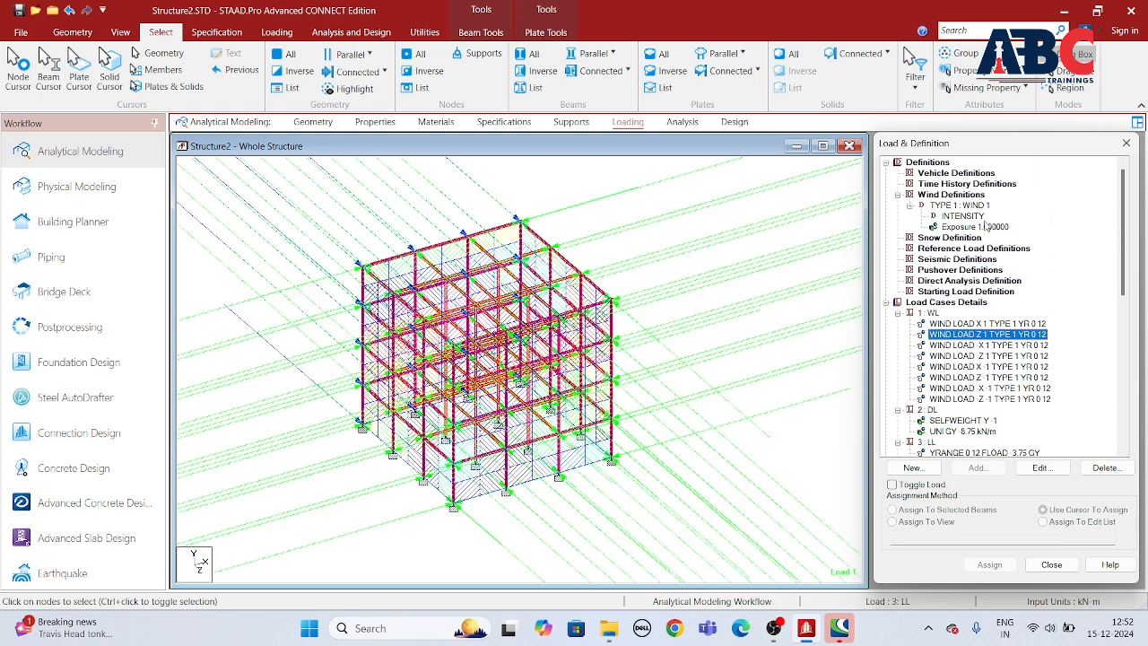
click(977, 218)
scroll(741, 330, down, 5)
click(653, 202)
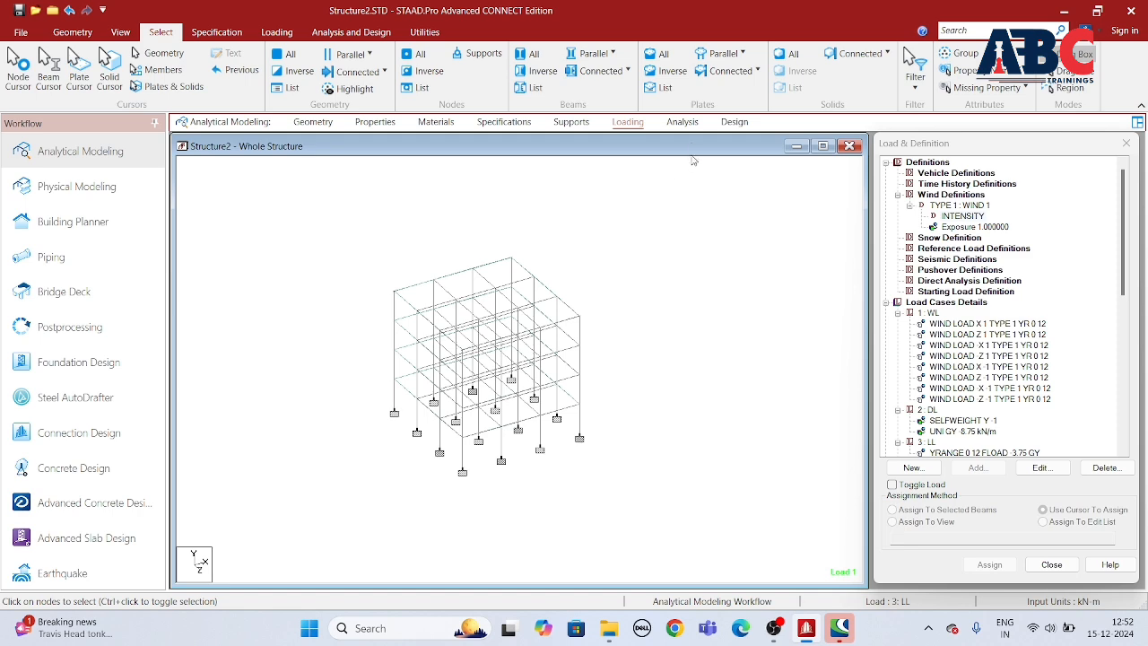
Step: Add a Perform Analysis command with the No Print option and run the analysis
click(683, 125)
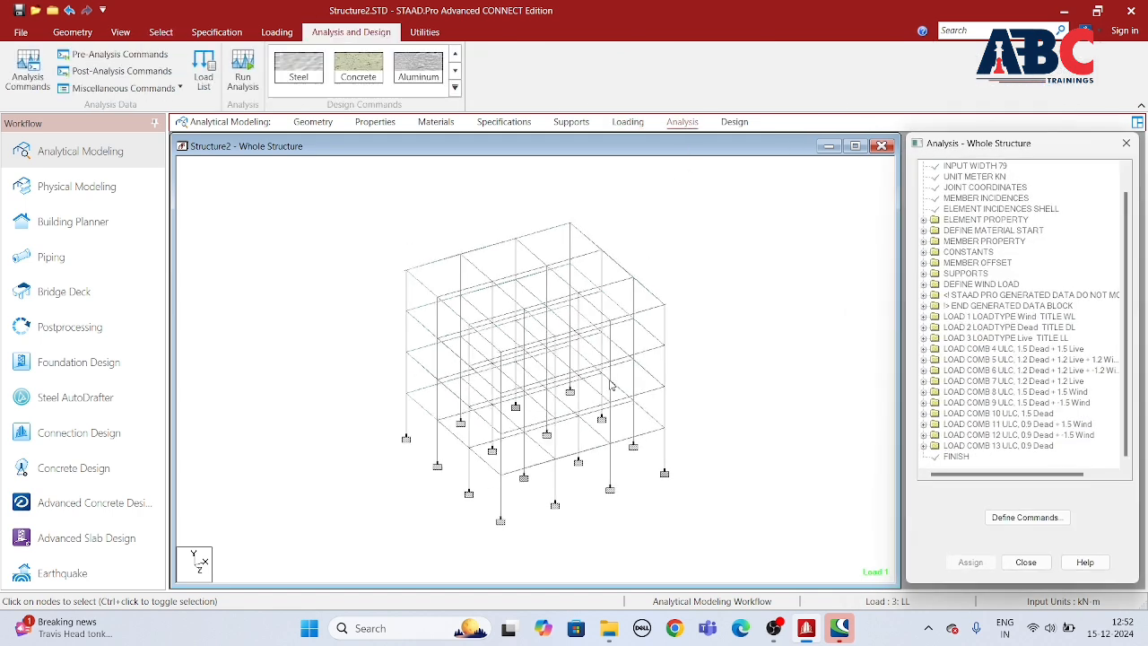
click(32, 82)
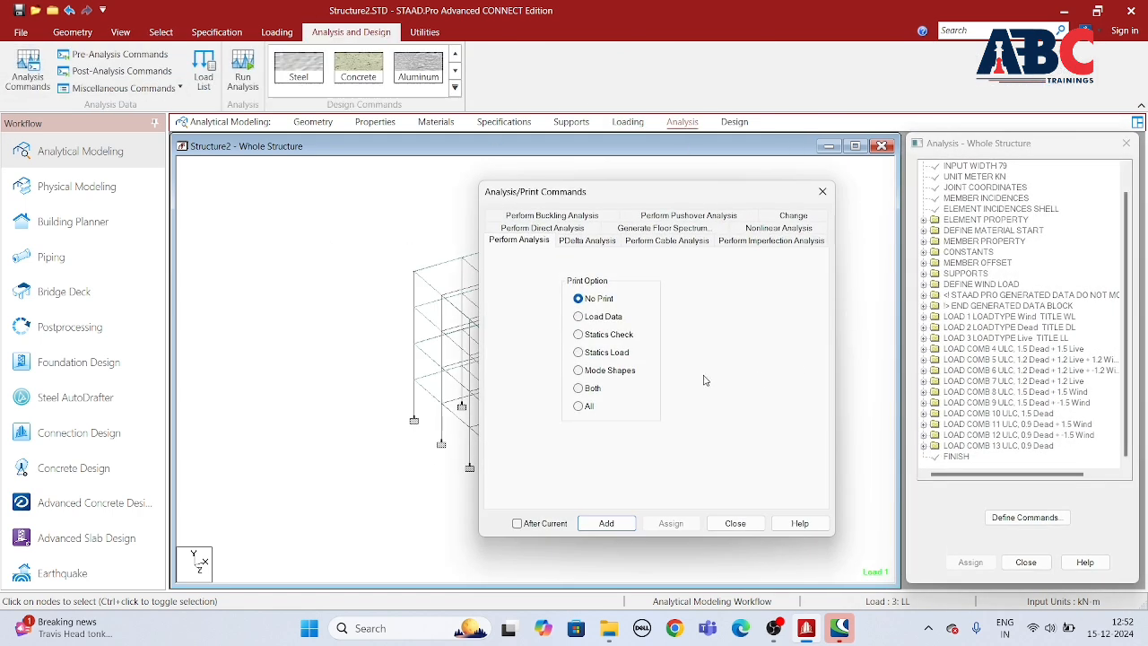
click(606, 523)
click(734, 523)
click(242, 72)
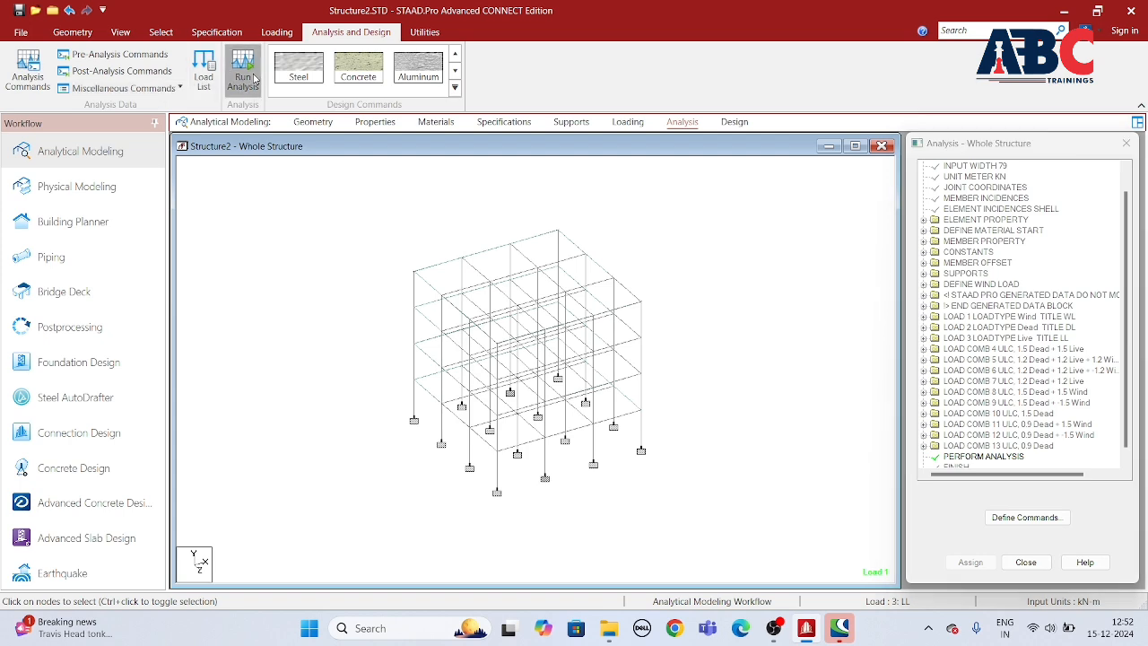
click(557, 386)
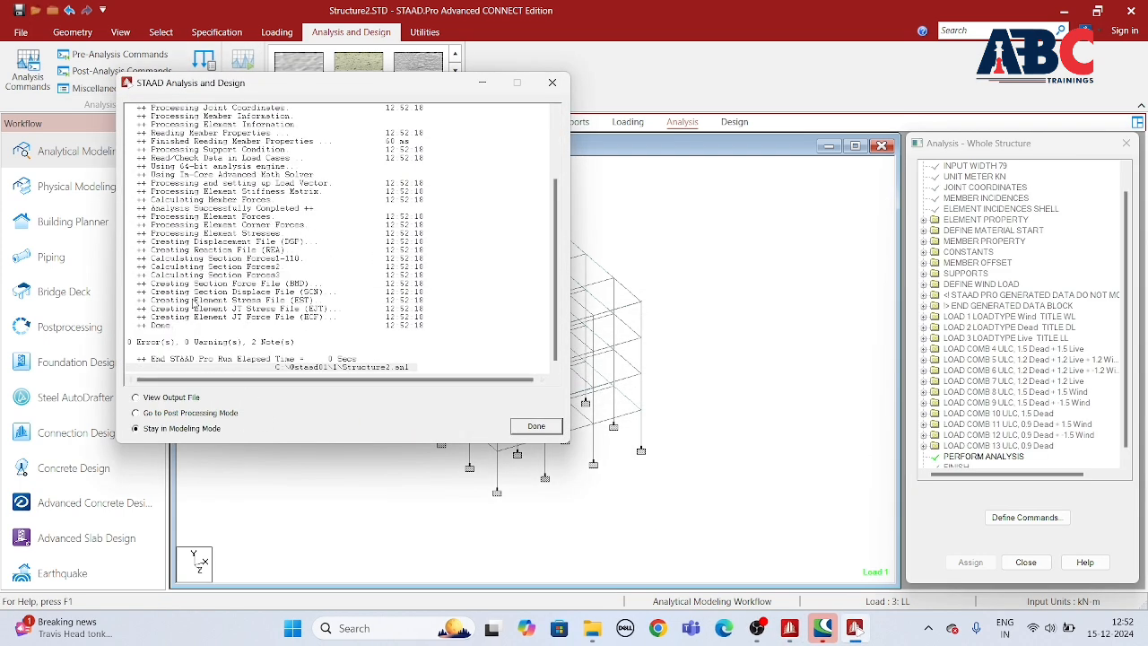
Step: View the analysis output file, read through its listing and error list, and close the viewer
click(138, 399)
scroll(269, 260, up, 4)
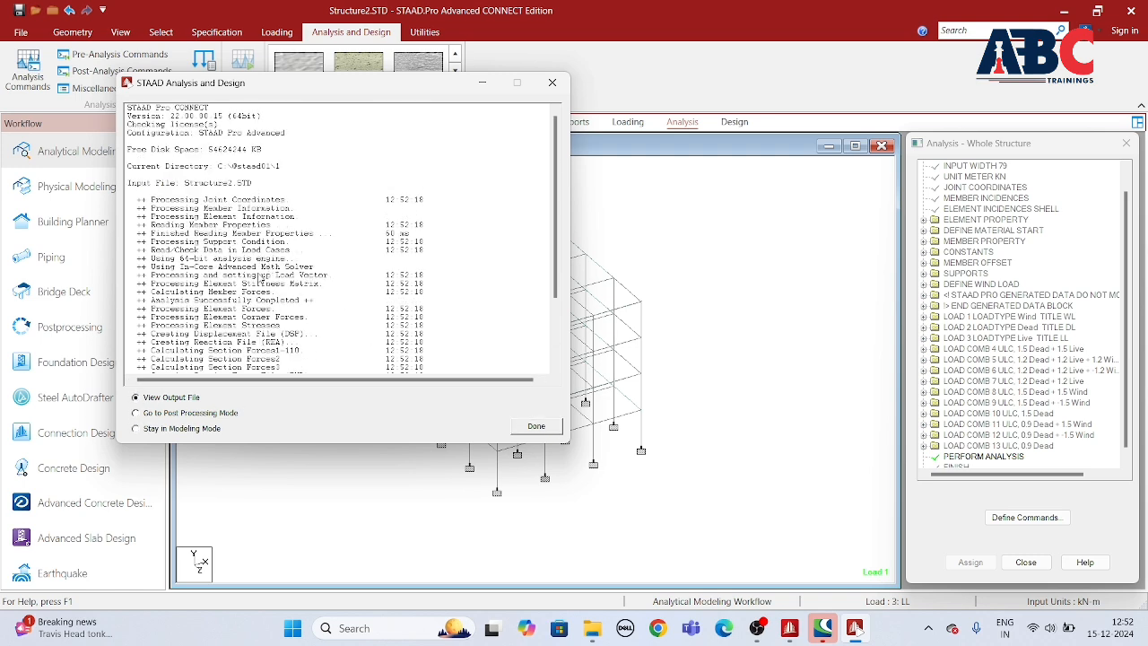
click(536, 425)
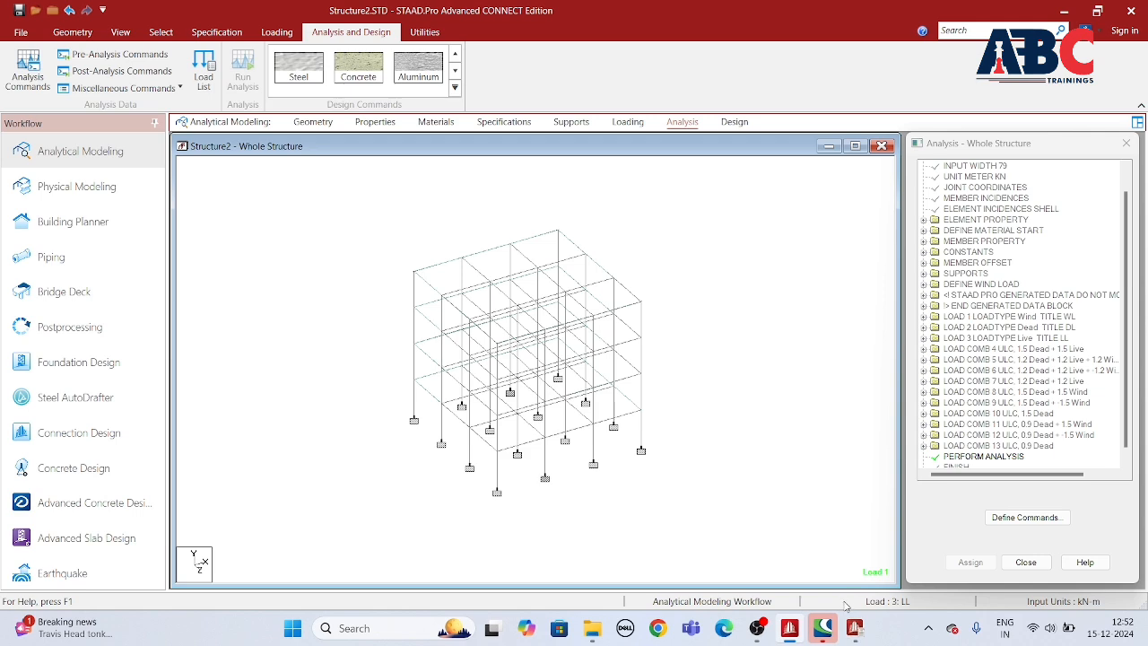
scroll(555, 343, down, 9)
scroll(492, 271, down, 20)
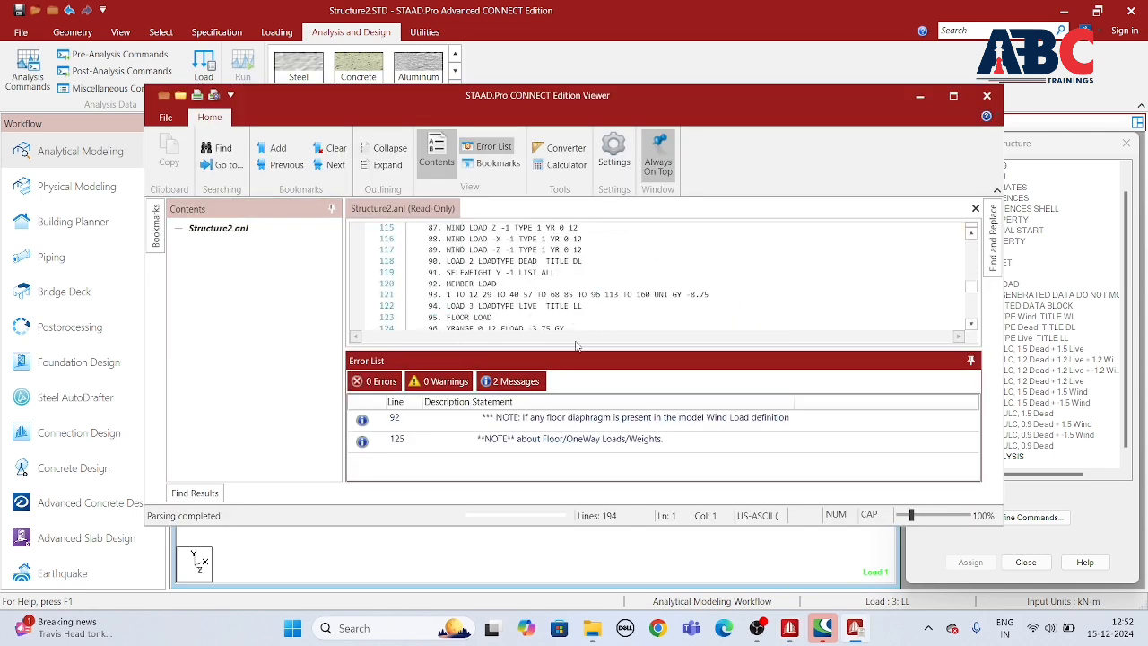
click(987, 95)
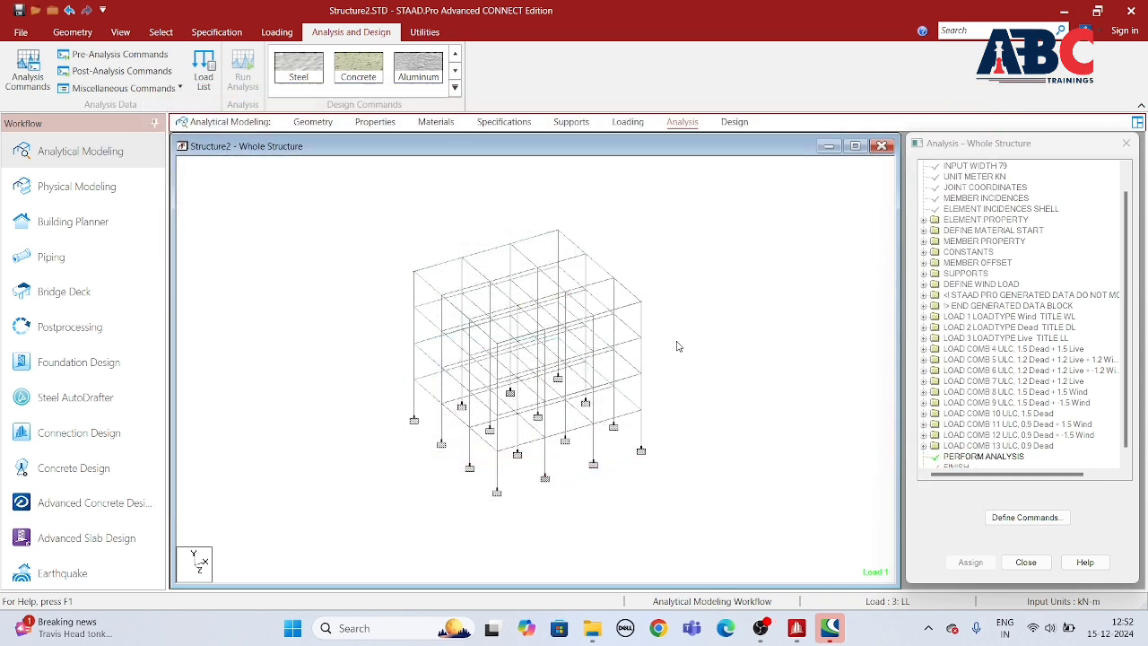
Step: Set up concrete design for the structure with IS456 as the current design code
scroll(593, 404, down, 2)
scroll(628, 382, up, 2)
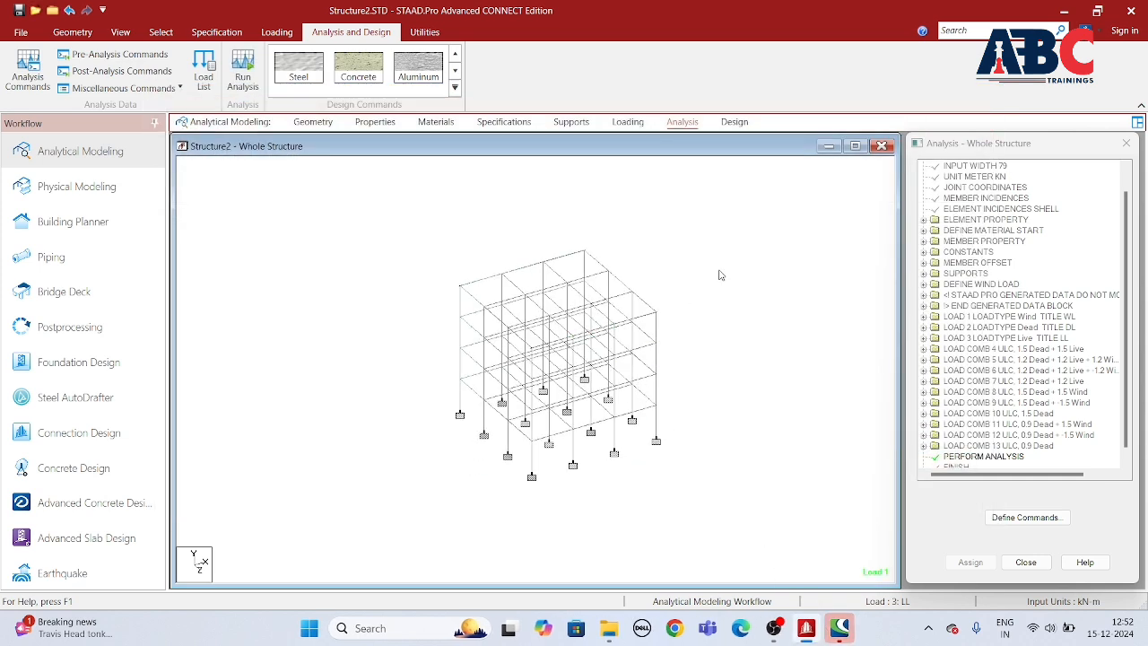
click(733, 121)
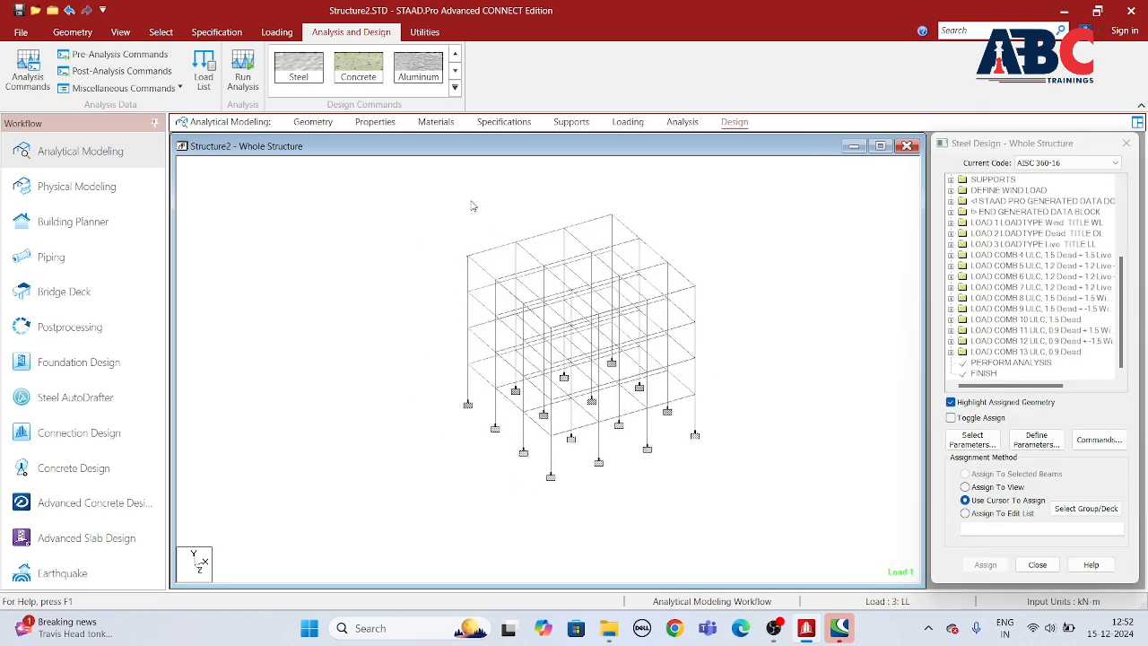
click(374, 79)
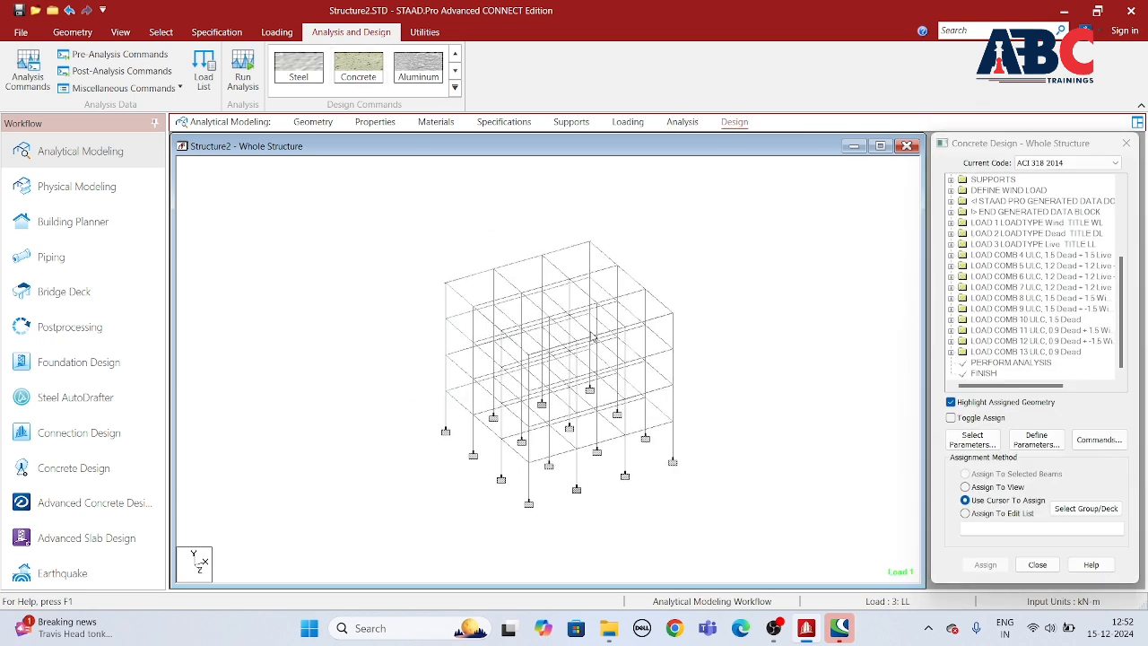
click(1047, 166)
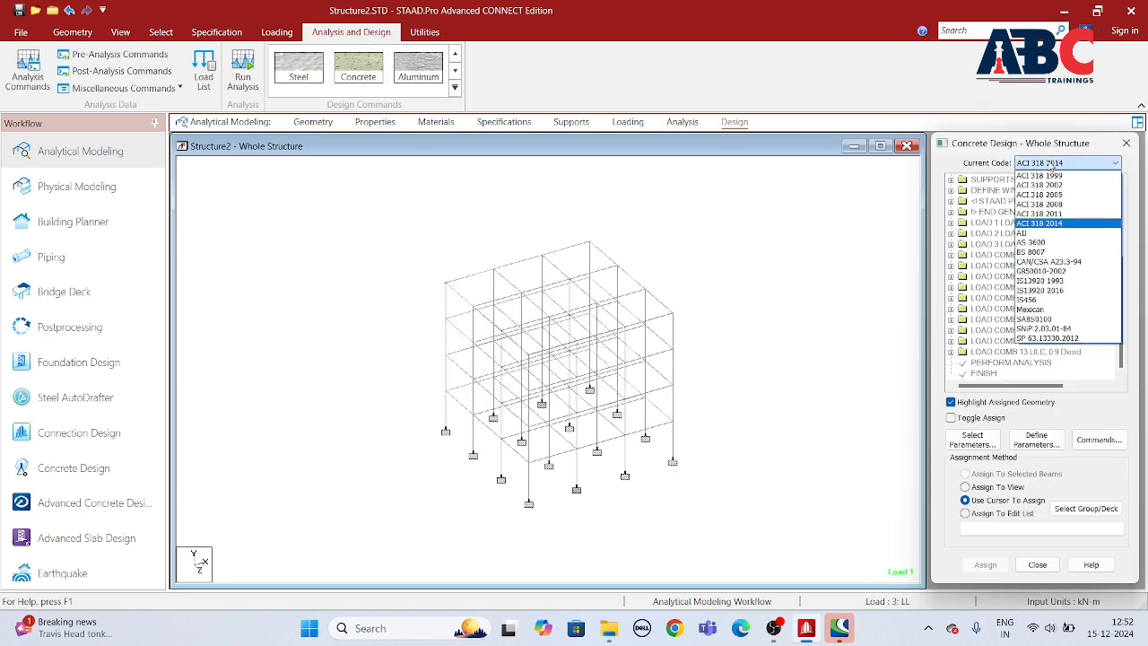
click(1050, 302)
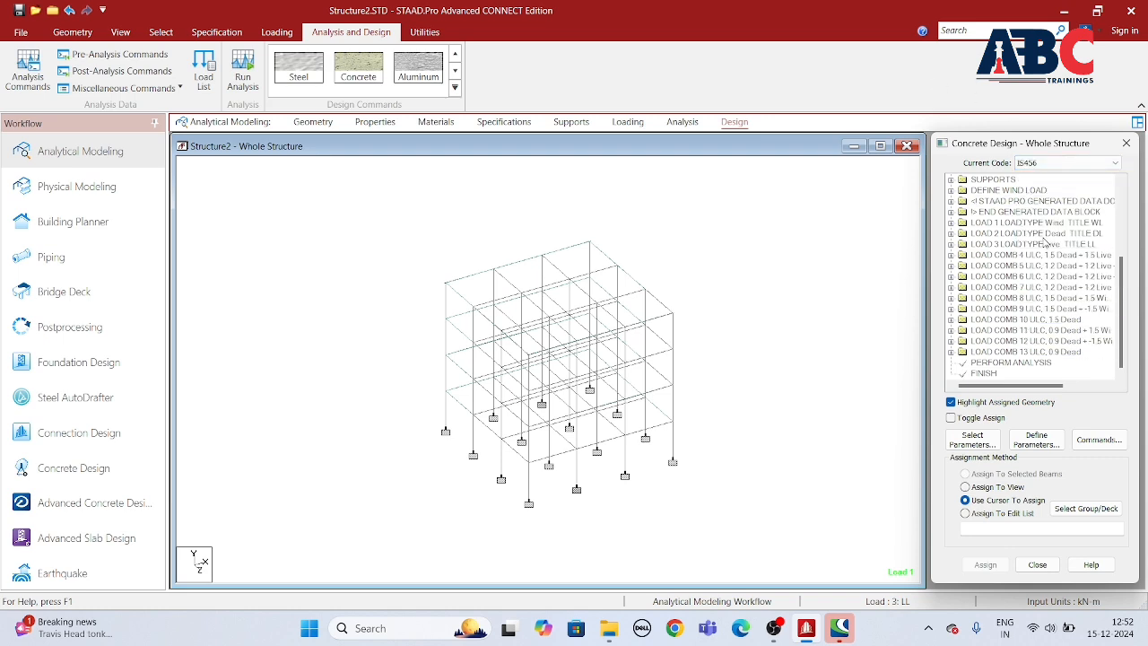
Step: Clear all preselected parameters from the IS456 design parameter selection
click(972, 439)
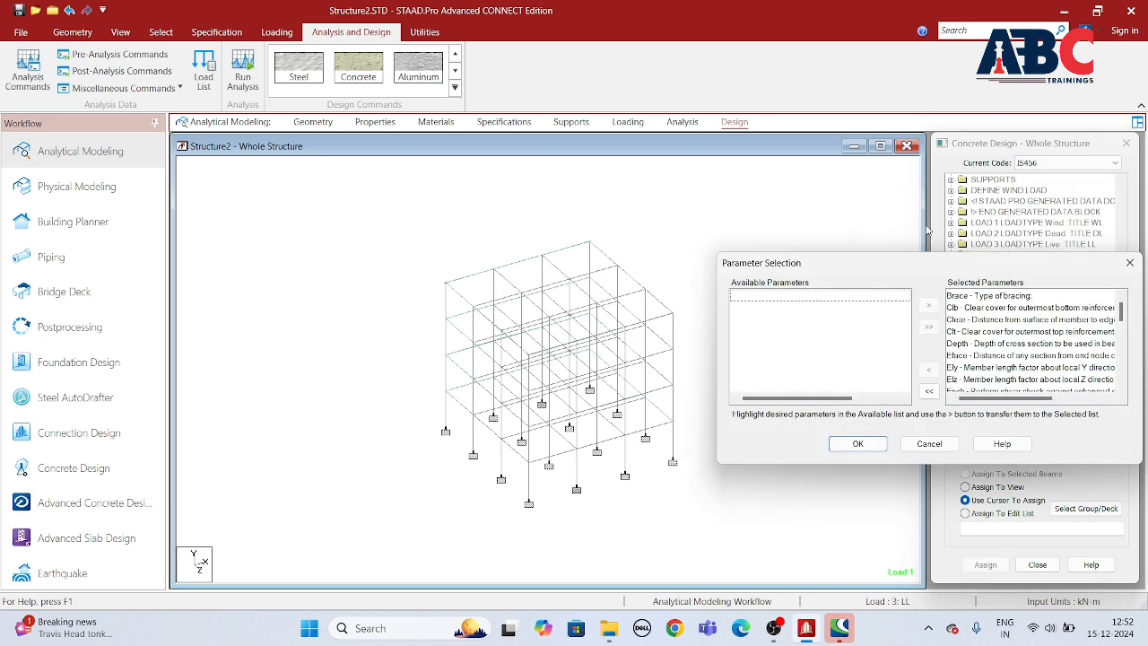
drag(930, 269, 651, 270)
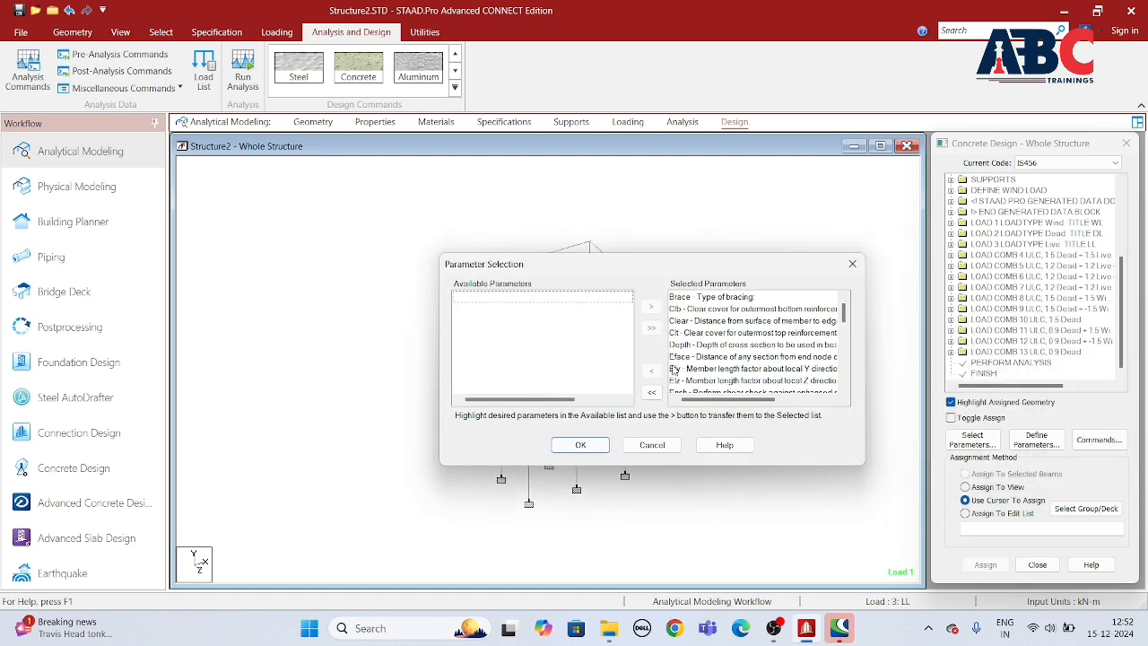
click(652, 394)
scroll(502, 341, down, 3)
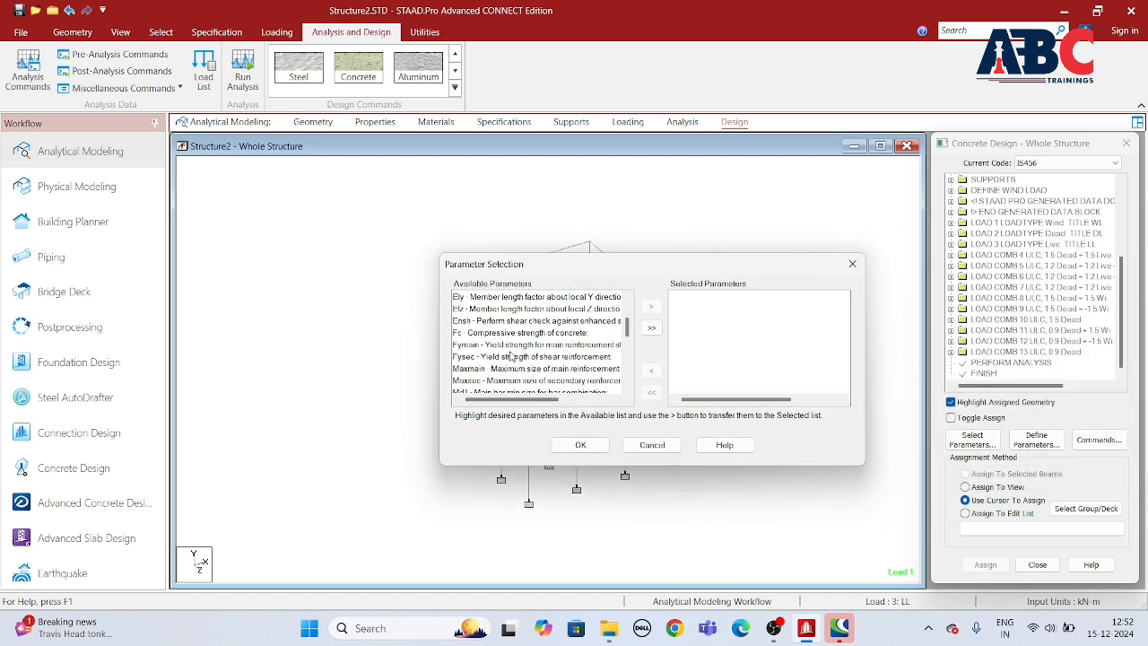
Step: Include Fc, Fymain, Fysec, Maxmain, Maxsec, Md1 and Md2 in the selected design parameters
click(478, 335)
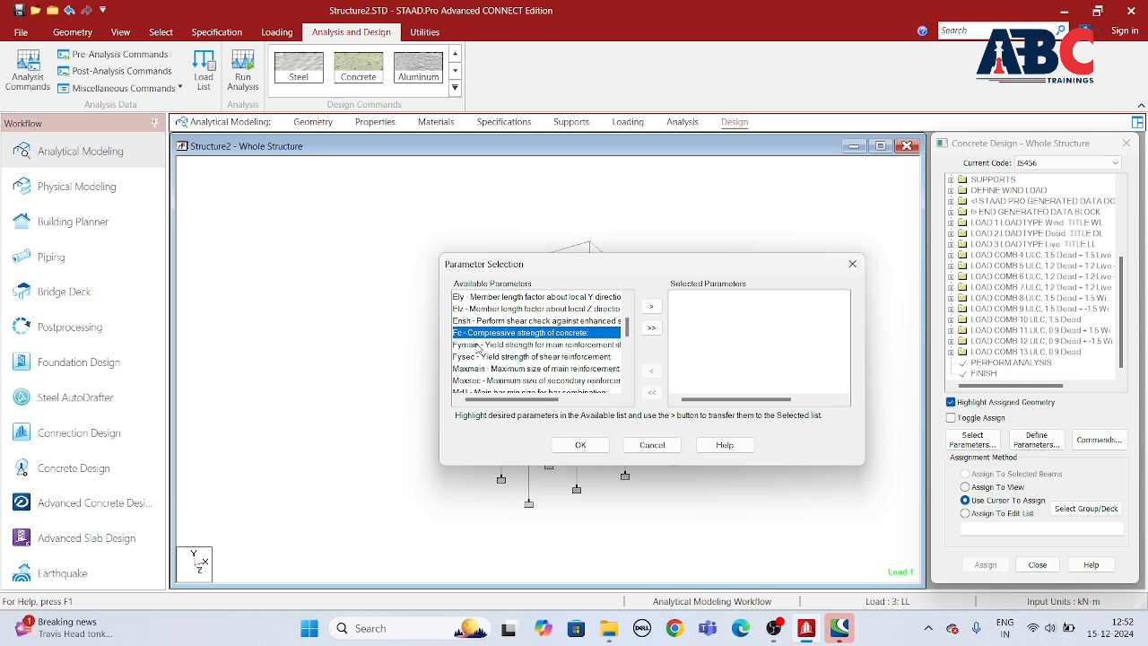
ctrl+click(478, 347)
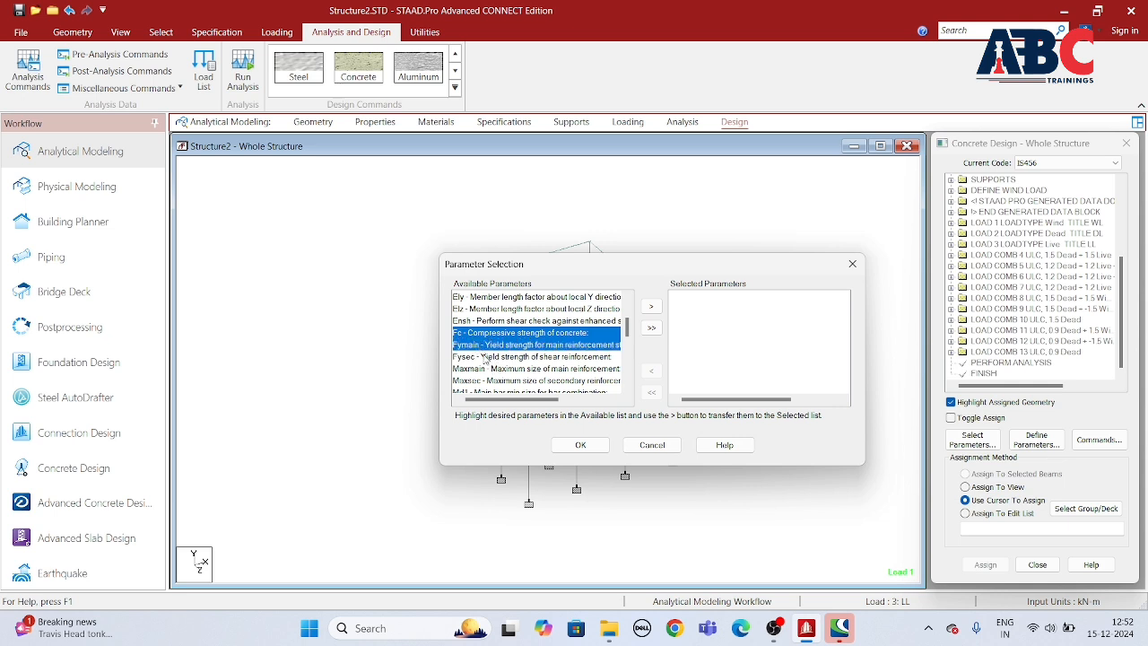
ctrl+click(483, 357)
scroll(529, 352, down, 1)
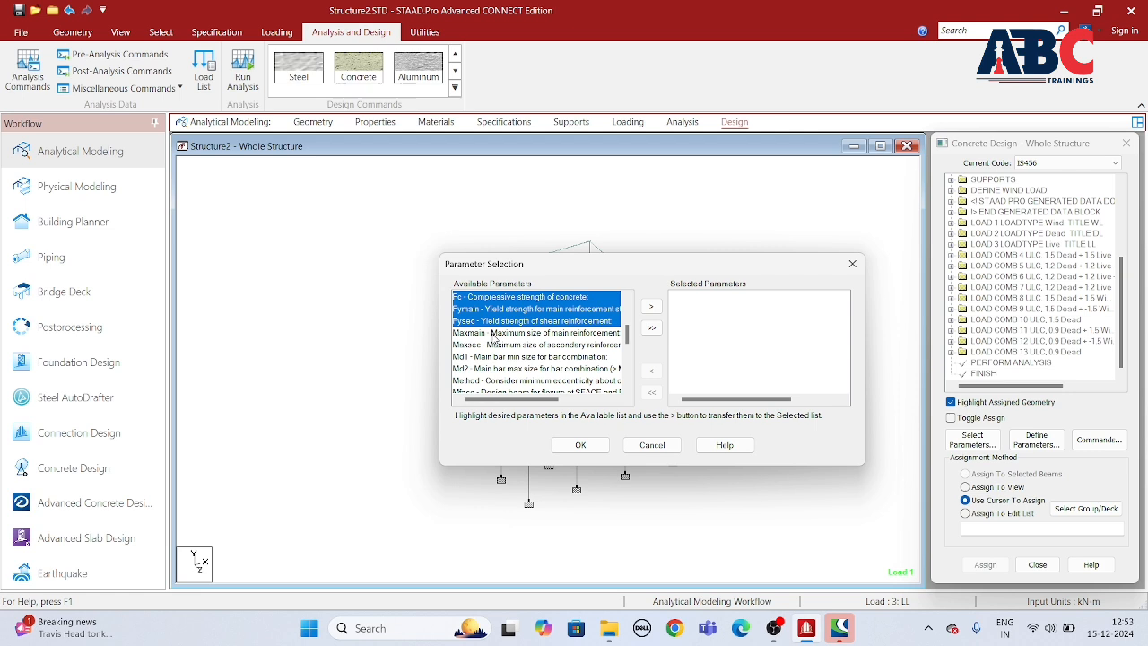
ctrl+click(494, 333)
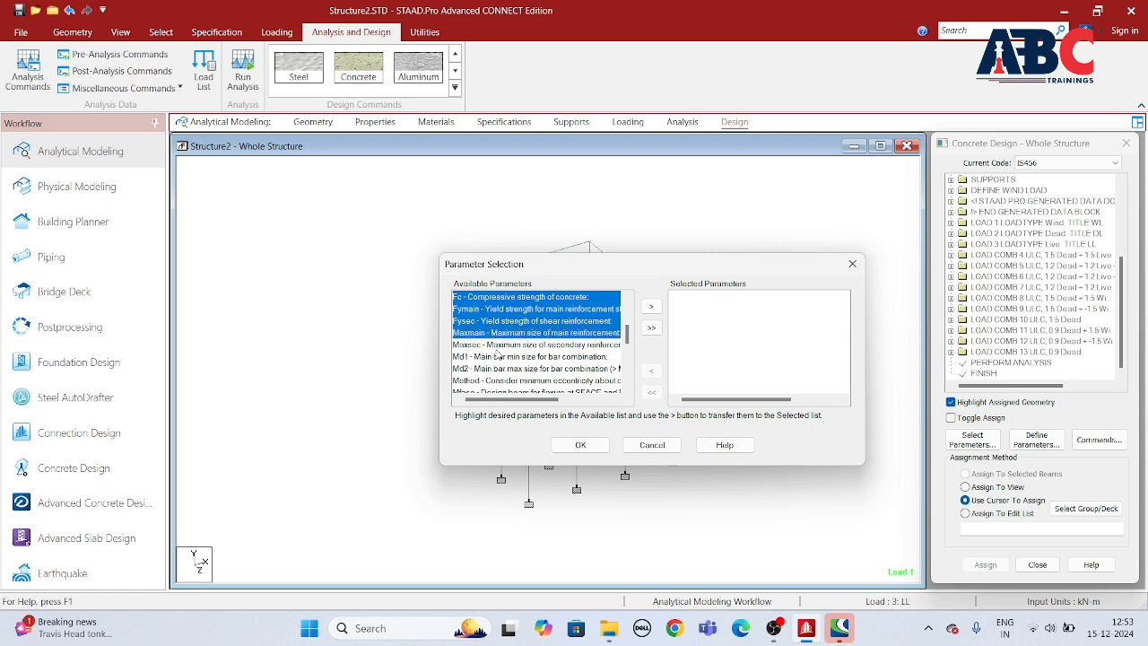
ctrl+click(498, 348)
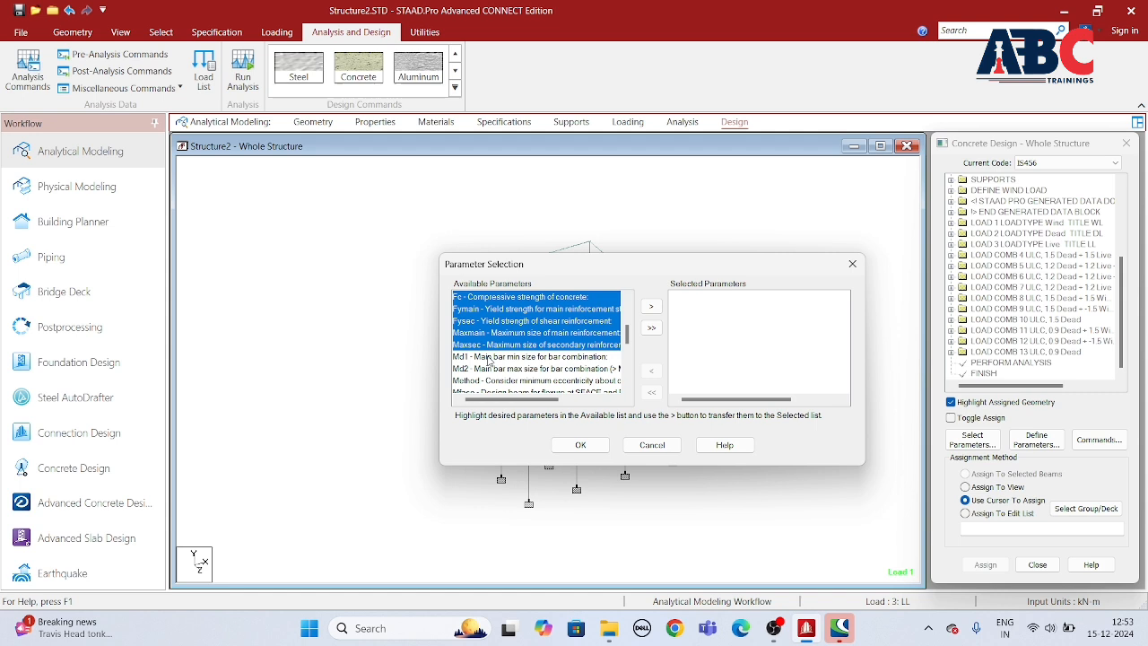
ctrl+click(496, 356)
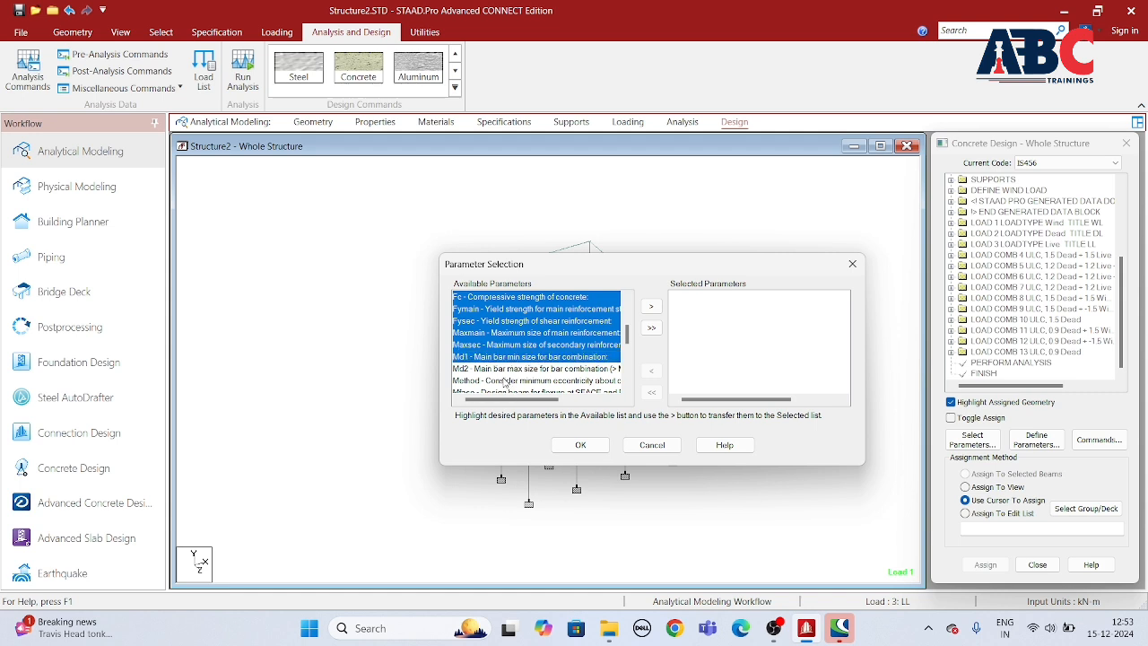
ctrl+click(500, 369)
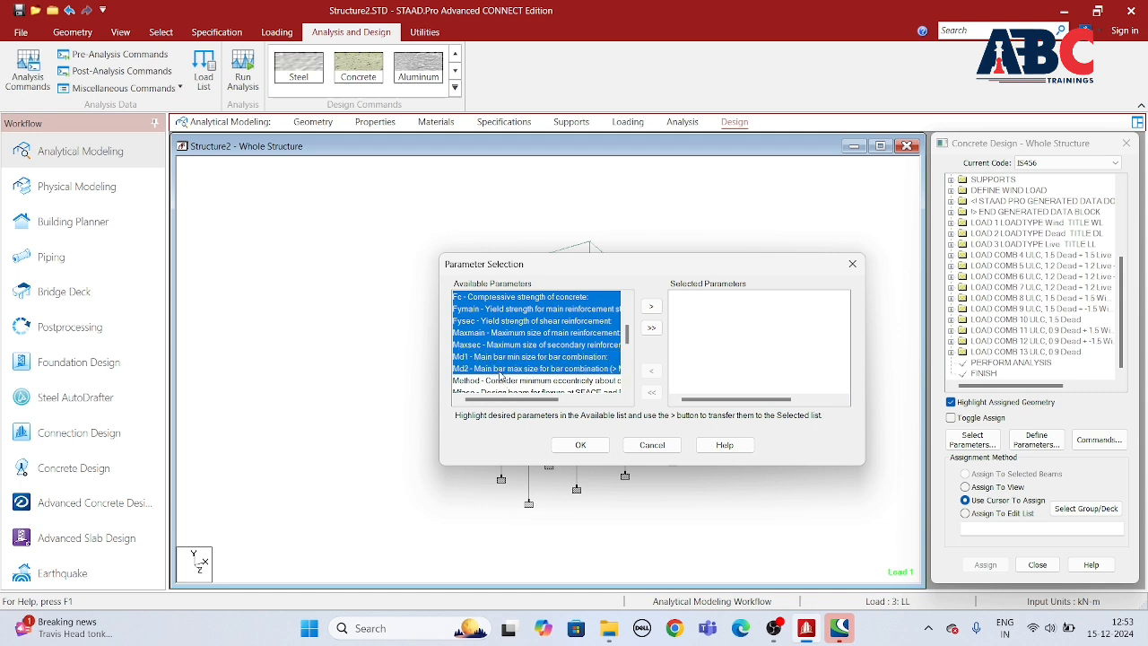
click(651, 306)
Step: Include the Track parameter in the selected design parameters and accept the selection
scroll(475, 367, down, 3)
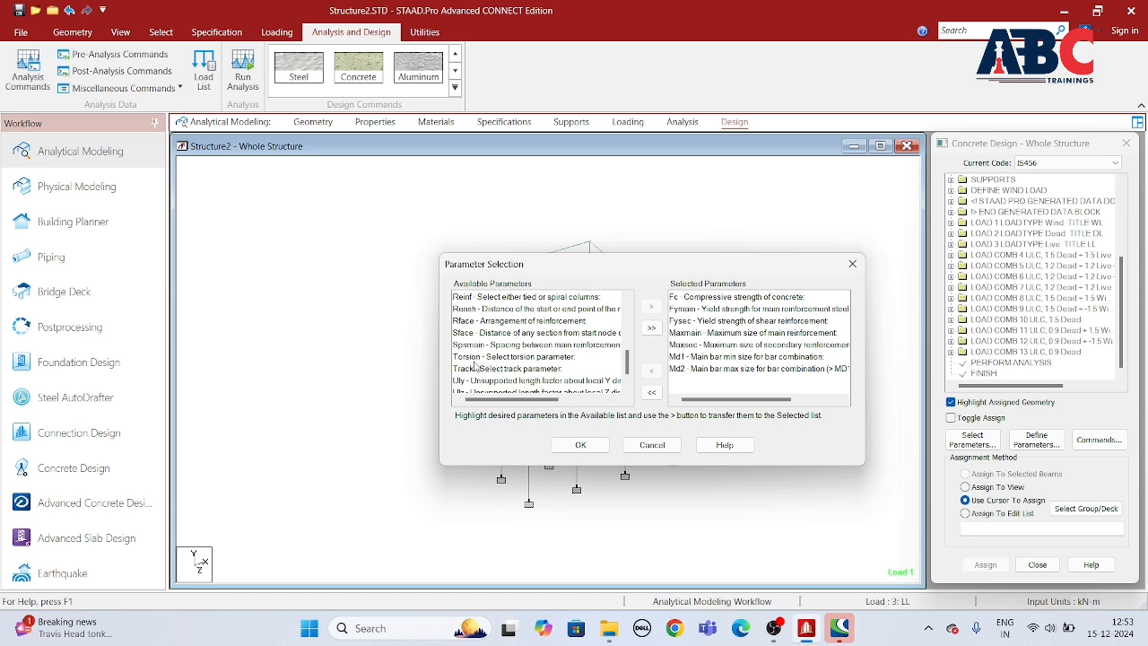
click(466, 368)
click(651, 306)
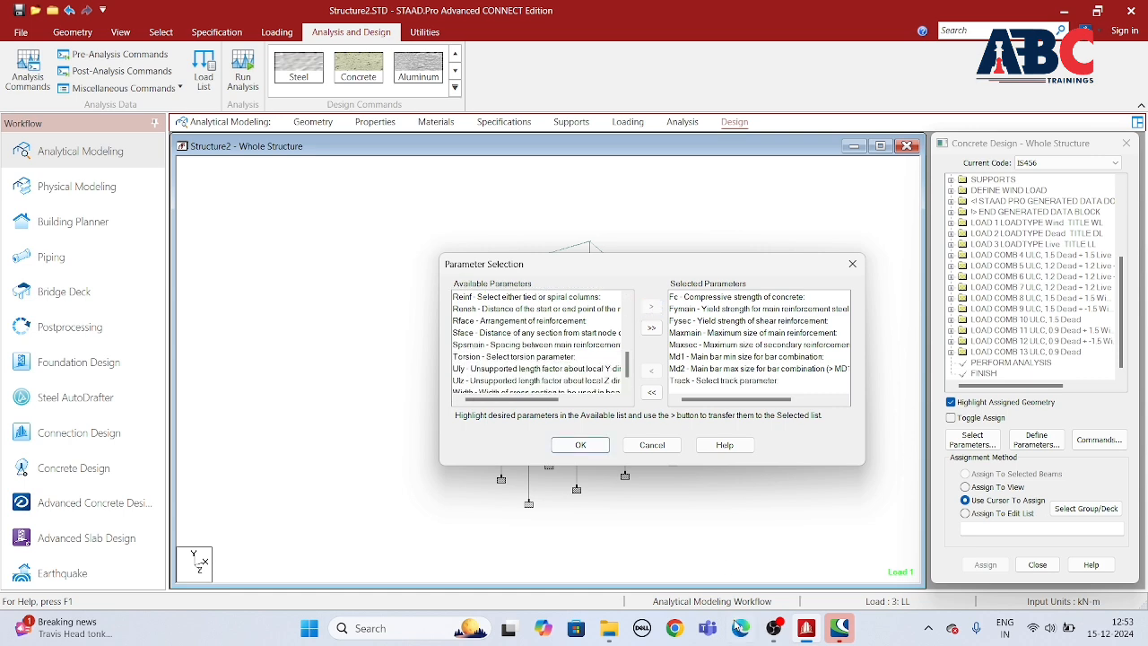
click(581, 445)
Step: Define the concrete compressive strength parameter FC as 25000 kN/m2 and add it to the concrete design
click(1036, 439)
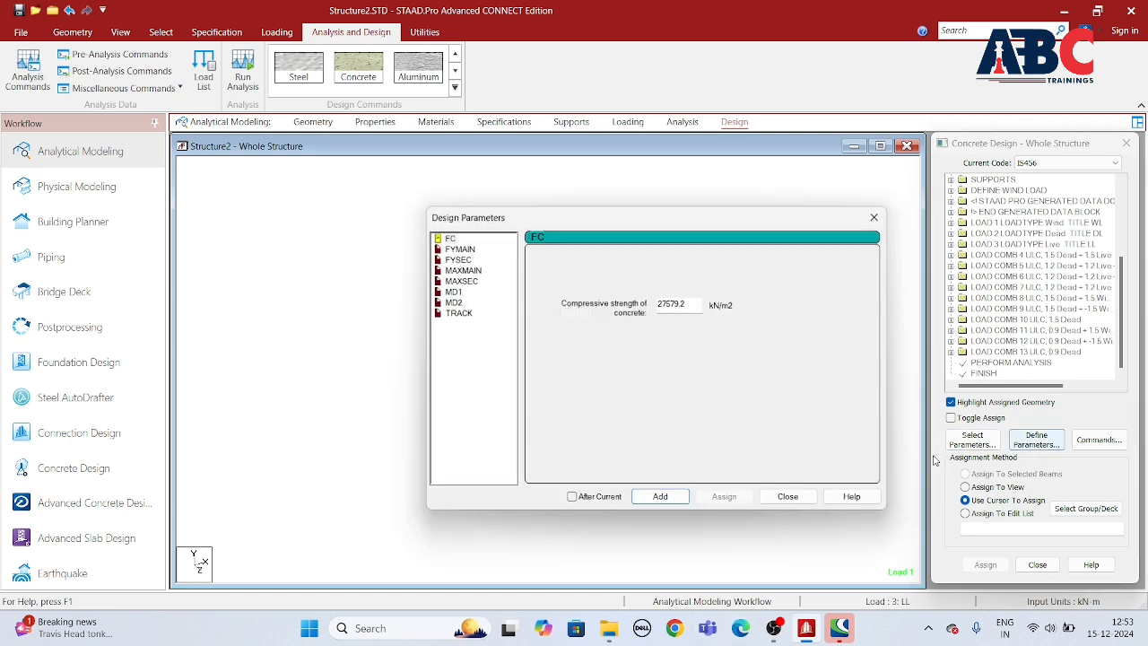
double_click(694, 303)
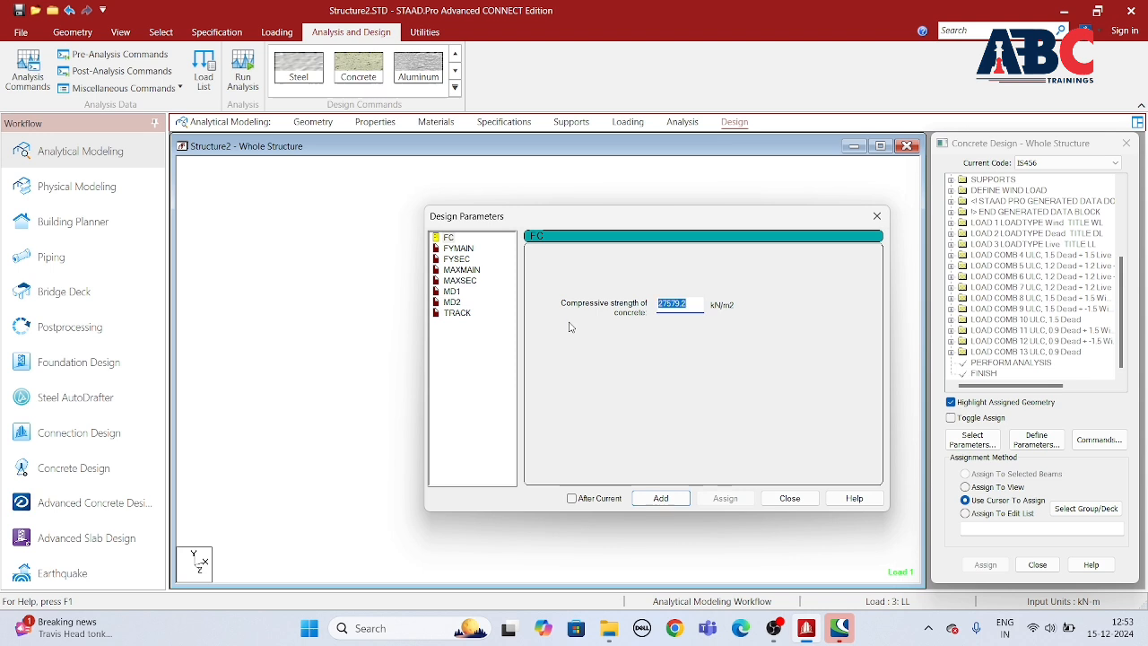
text(25000)
click(660, 498)
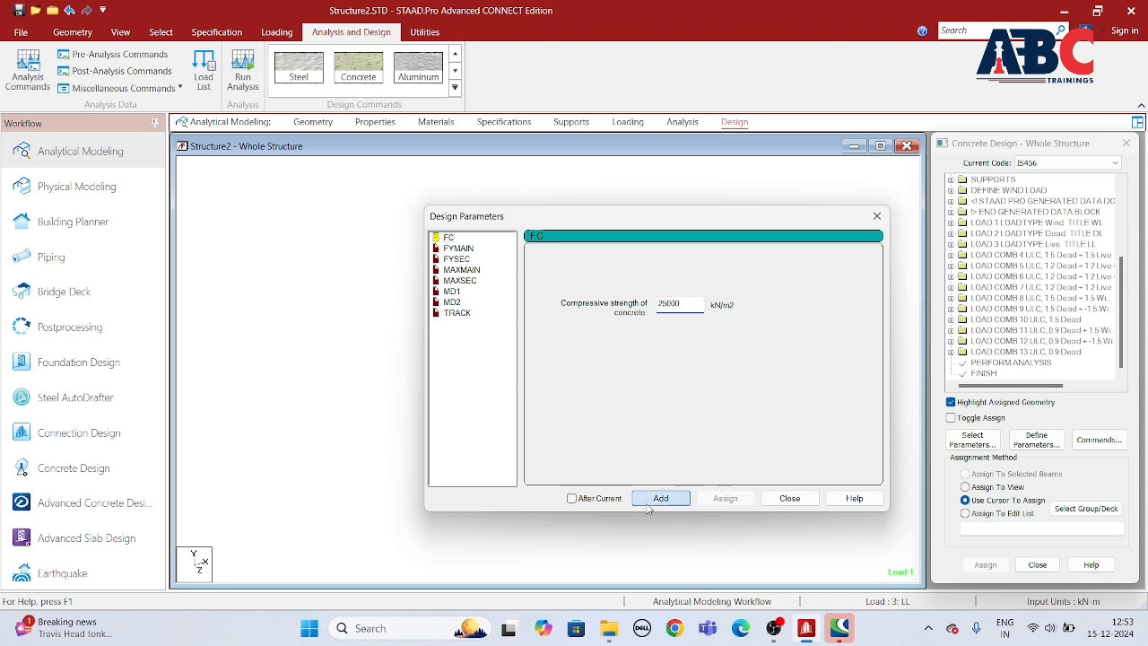
Step: Add the FYMAIN parameter with a main reinforcement yield strength of 500000 kN/m2
click(459, 249)
double_click(679, 303)
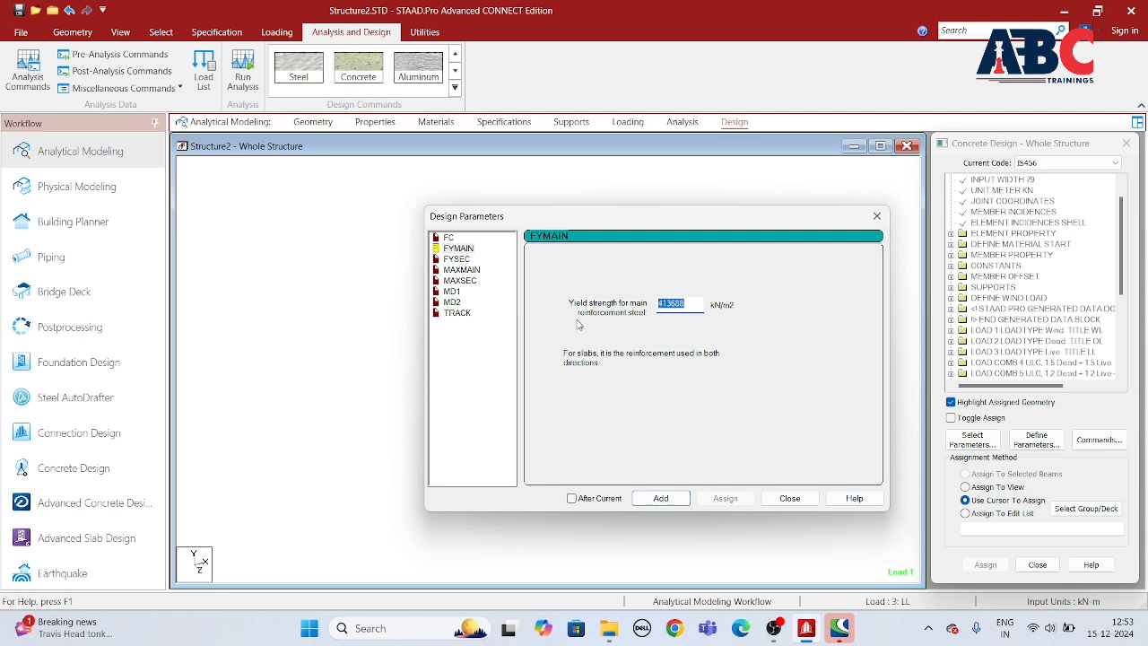
text(500000)
click(661, 499)
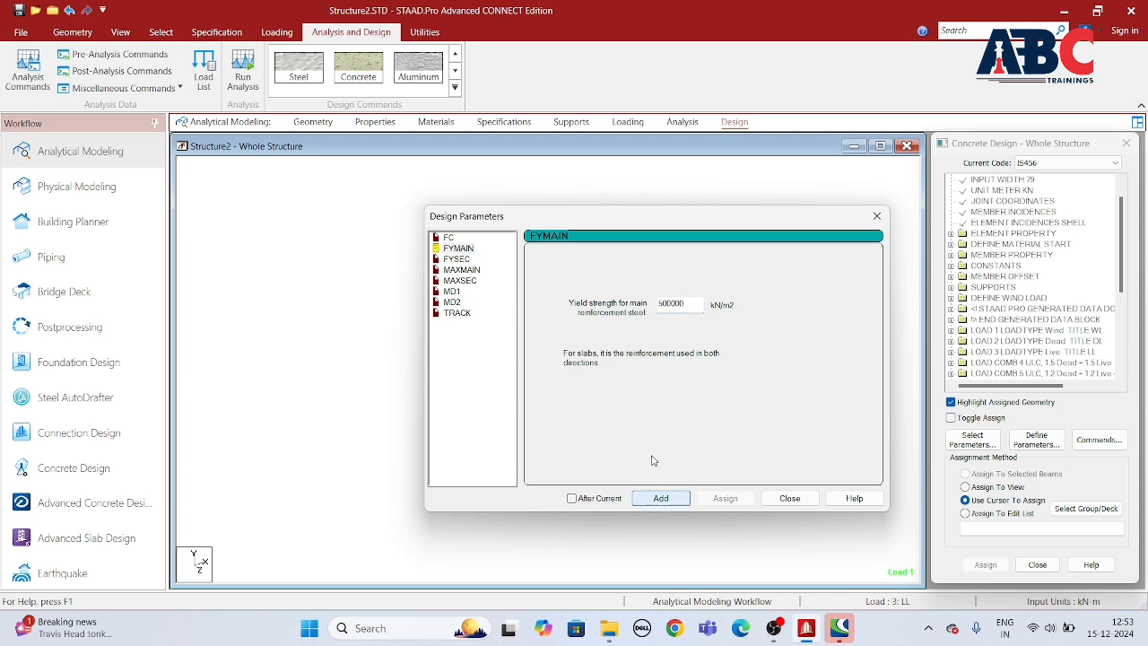
Step: Add the FYSEC parameter with a shear reinforcement yield strength of 500000 kN/m2
click(457, 259)
double_click(679, 304)
text(500)
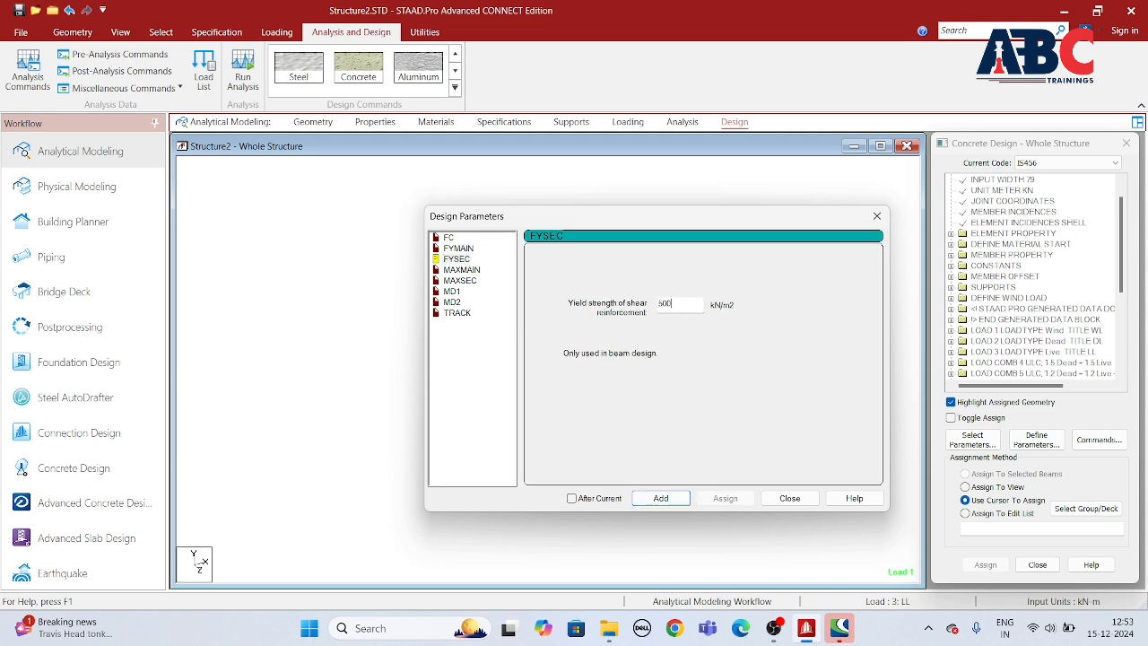
text(000)
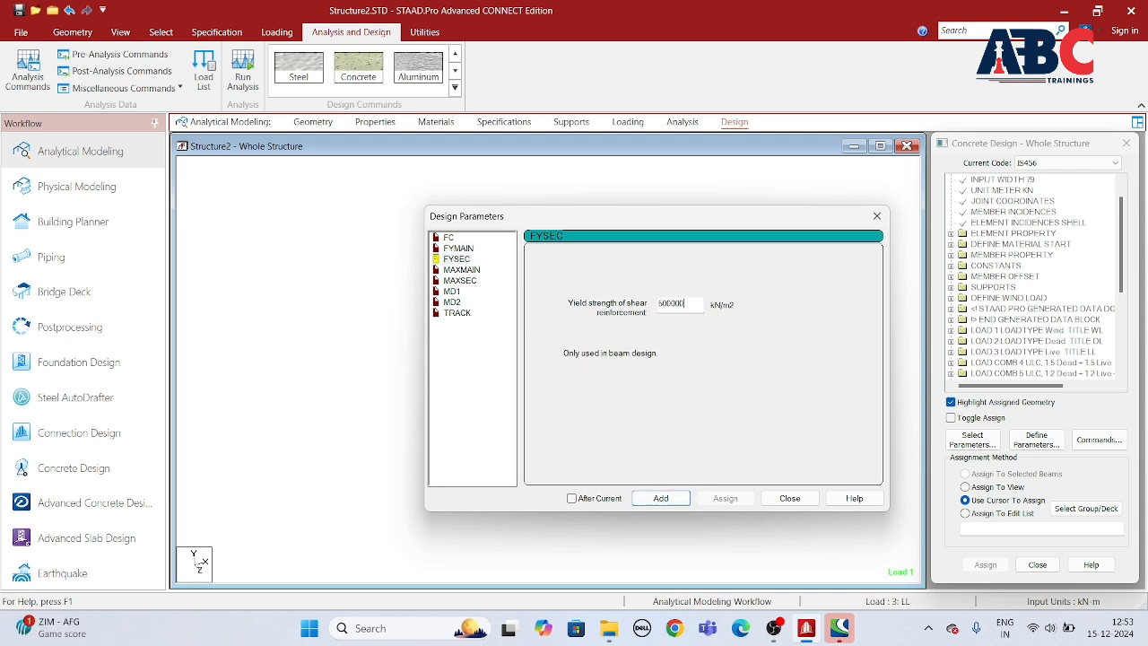
click(661, 498)
Step: Add maximum reinforcement sizes of 16 mm for main bars (MAXMAIN) and 12 mm for secondary bars (MAXSEC)
click(461, 270)
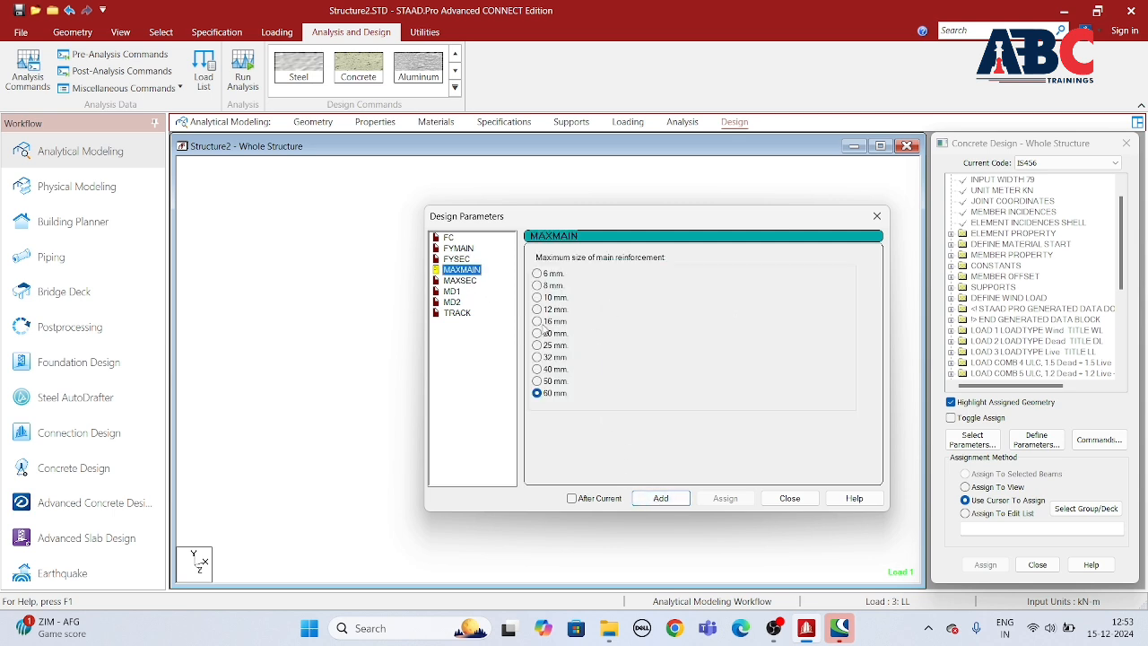
click(574, 392)
click(661, 499)
click(461, 281)
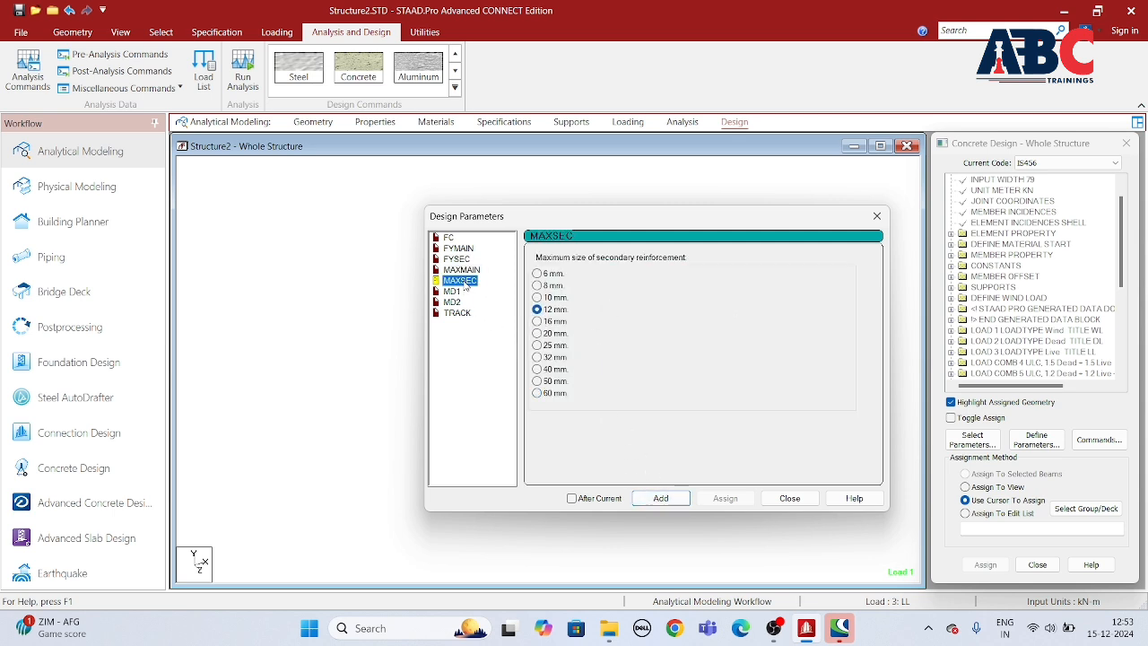
click(660, 499)
Step: Add the bar combination sizes, with MD1 at 8 mm and MD2 at 12 mm
click(451, 292)
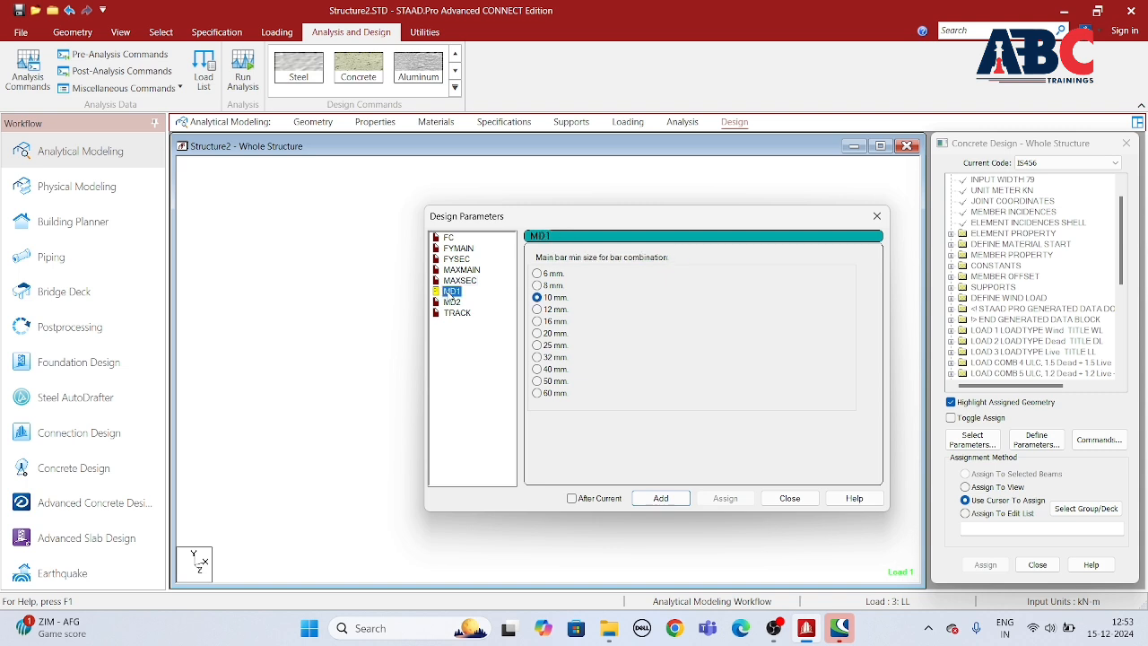
click(537, 285)
click(657, 494)
click(661, 499)
click(452, 302)
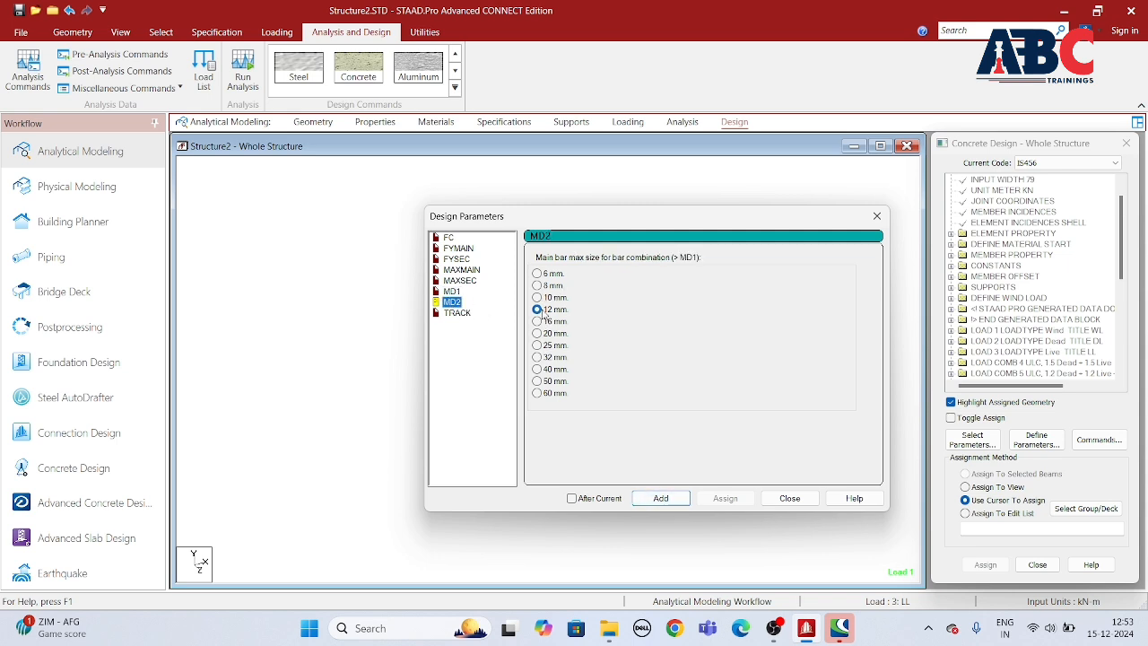
click(661, 498)
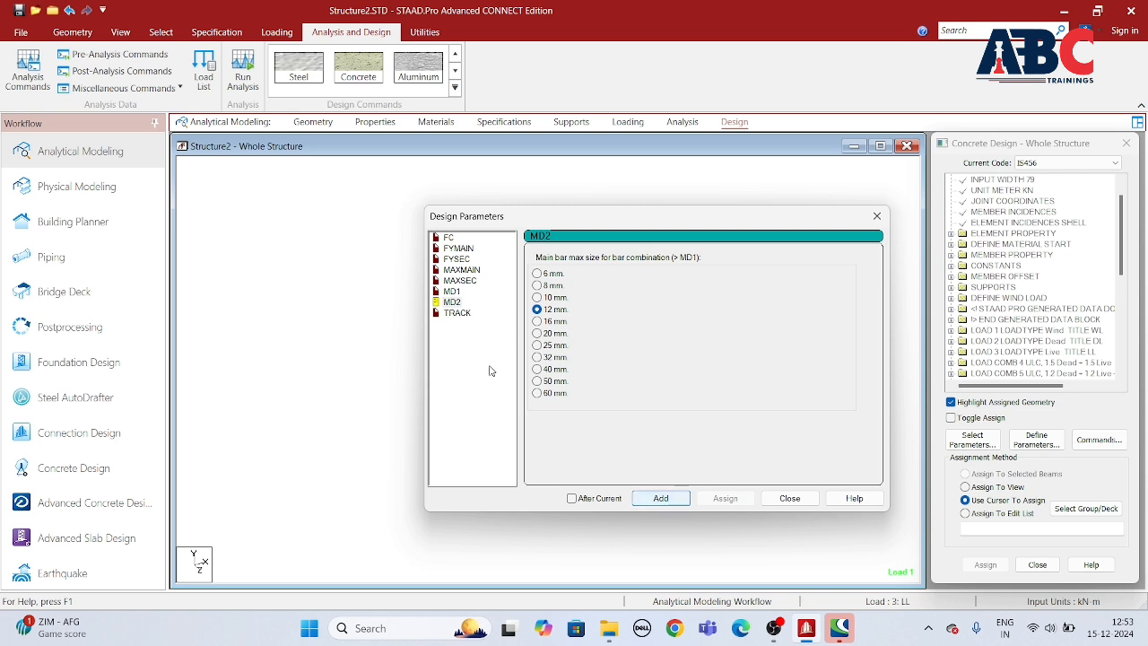
Step: Add the TRACK parameter with detail level 2 and finish defining the design parameters
click(457, 313)
click(539, 299)
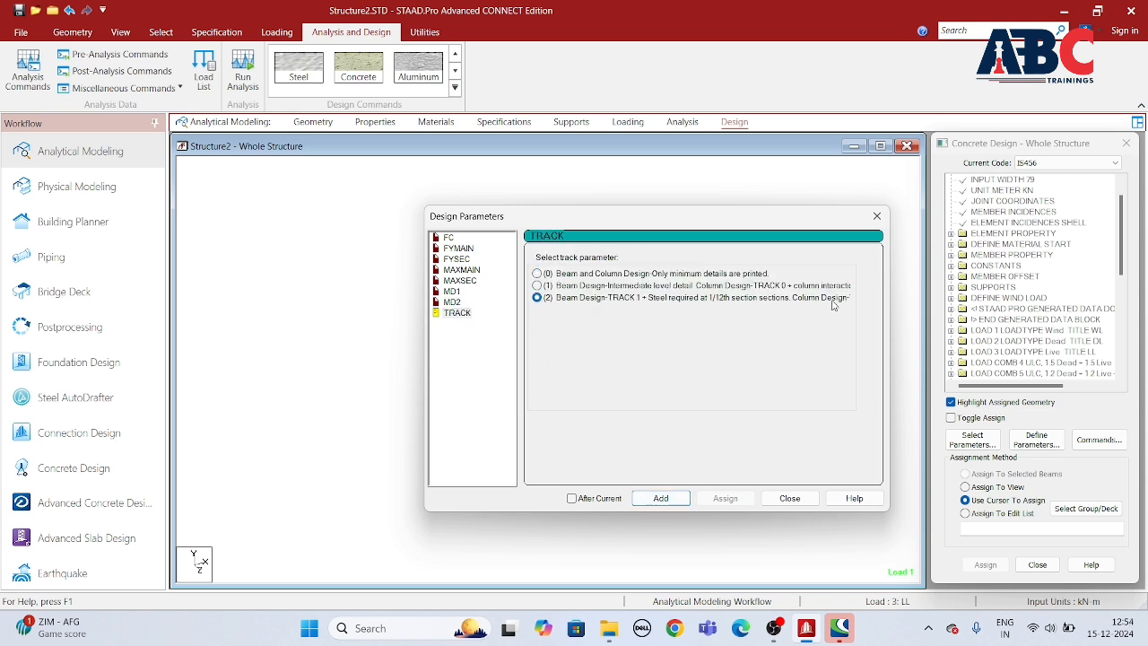
click(660, 499)
click(794, 500)
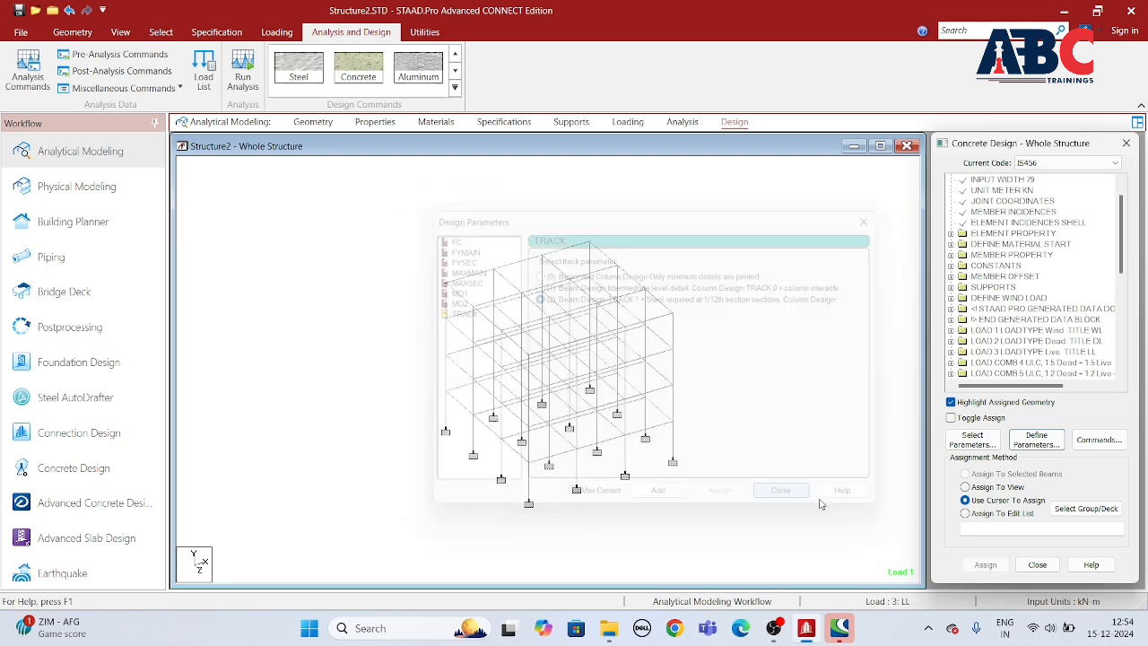
Step: Assign the FC 25000 parameter to the whole structure using Assign To View
drag(1119, 228, 1118, 332)
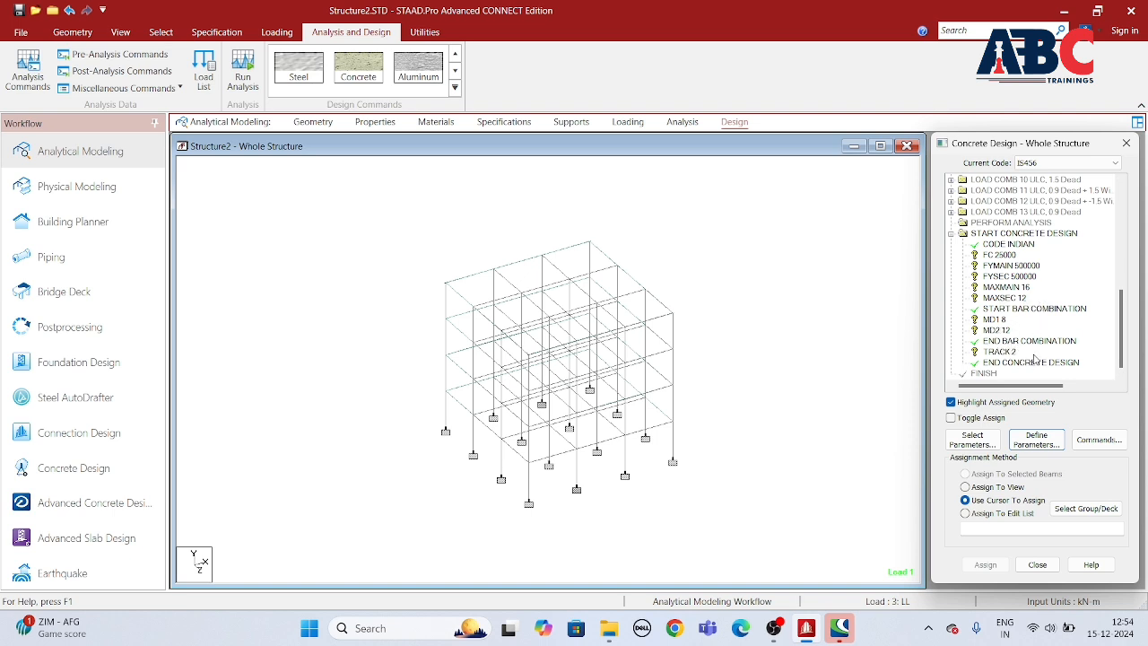
click(1013, 257)
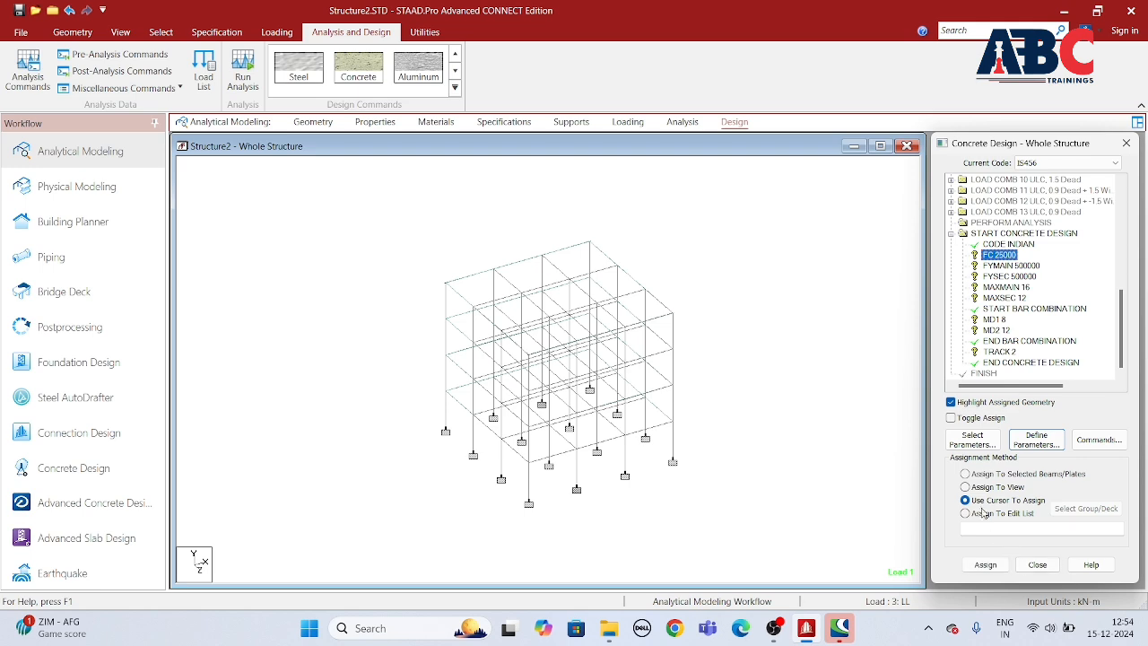
click(977, 487)
click(985, 565)
click(1028, 400)
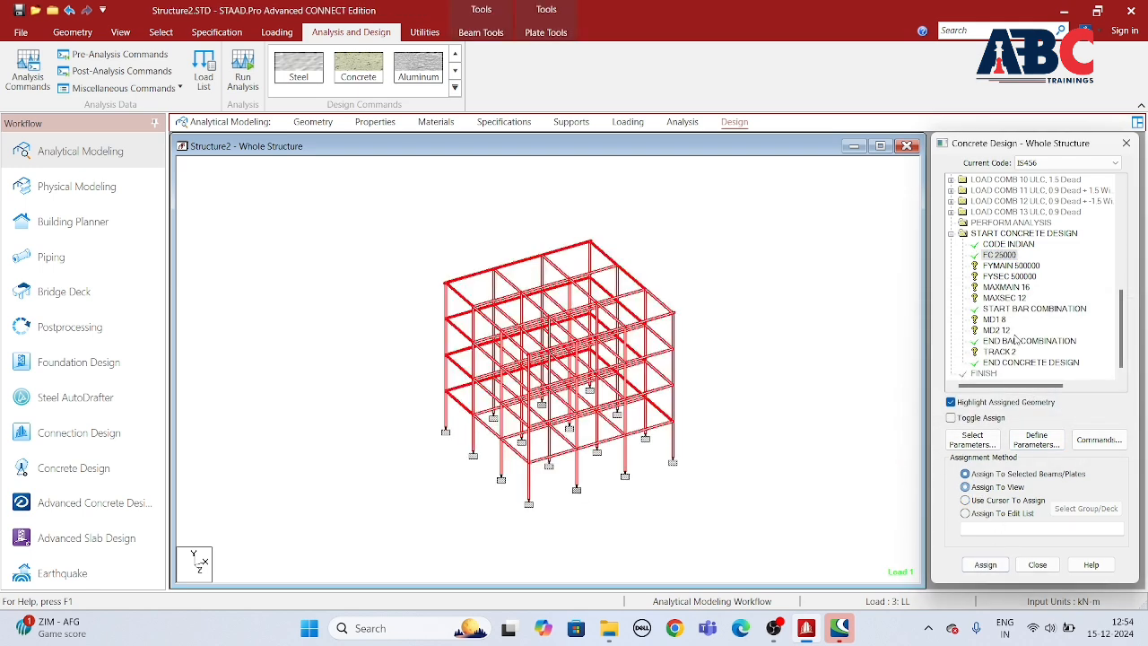
Step: Assign the FYMAIN 500000 and FYSEC 500000 parameters to all members in the view
click(1011, 265)
click(973, 487)
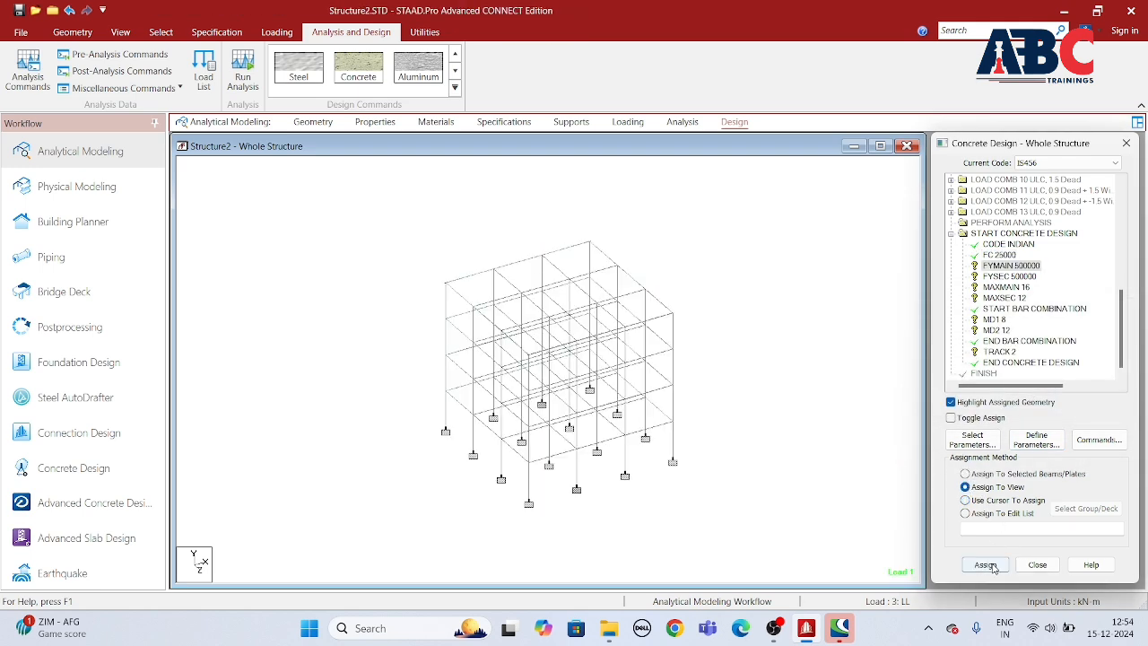
click(985, 565)
click(1028, 400)
click(996, 277)
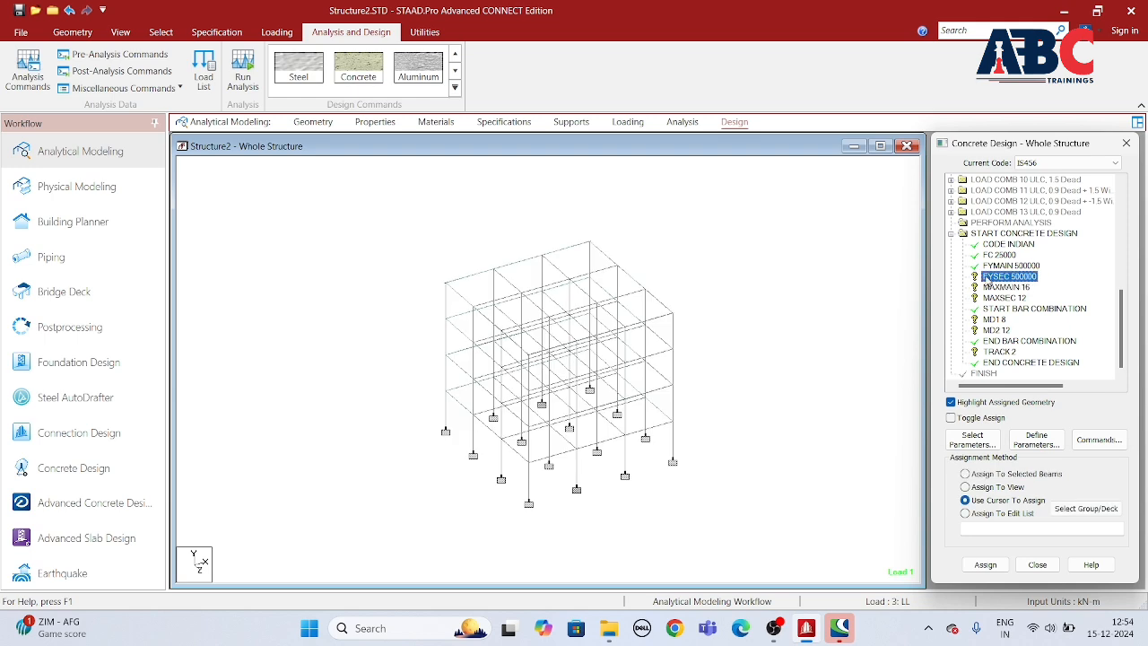
click(981, 489)
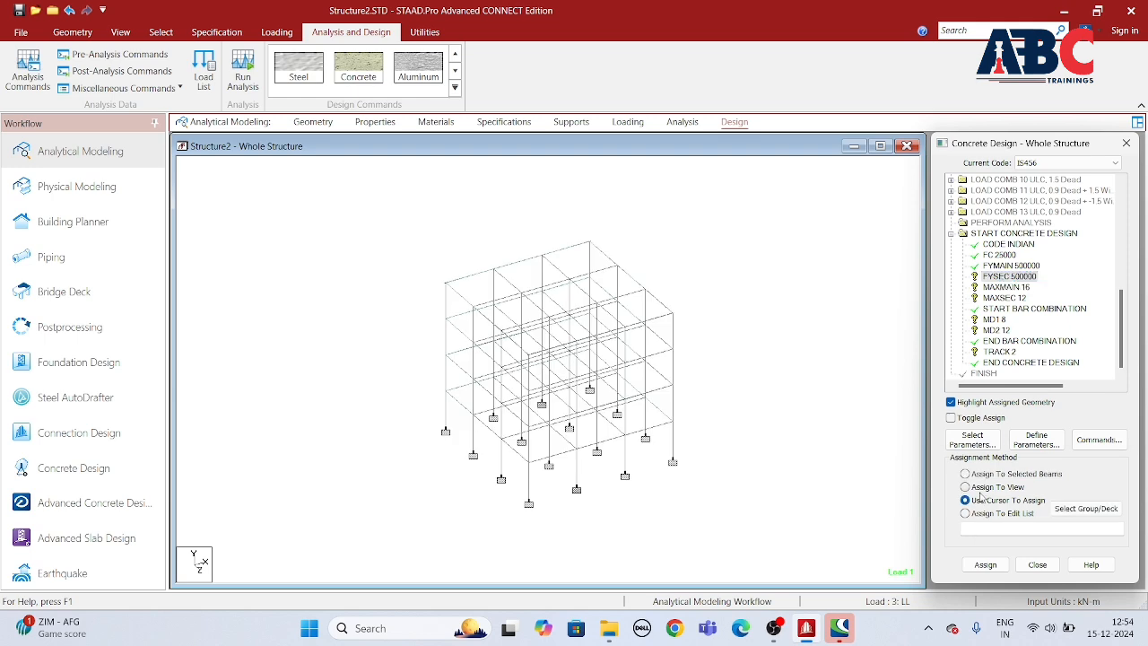
click(986, 565)
click(1027, 399)
Step: Assign the MAXMAIN 16 and MAXSEC 12 parameters to all members in the view
click(997, 287)
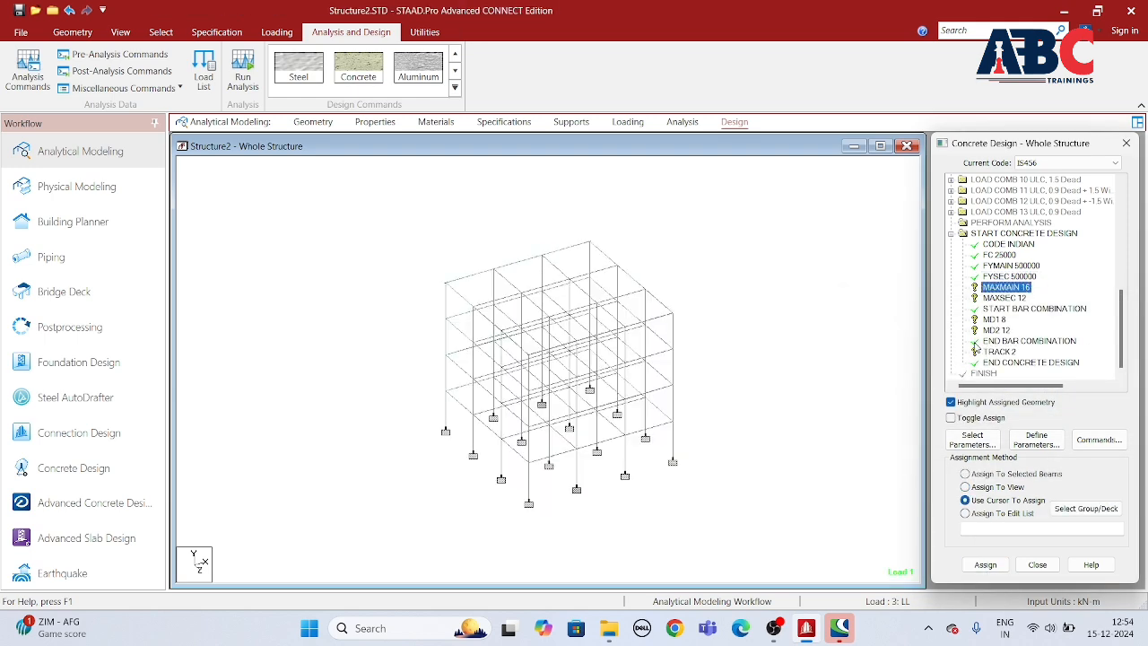
click(966, 487)
click(985, 565)
click(1029, 398)
click(997, 299)
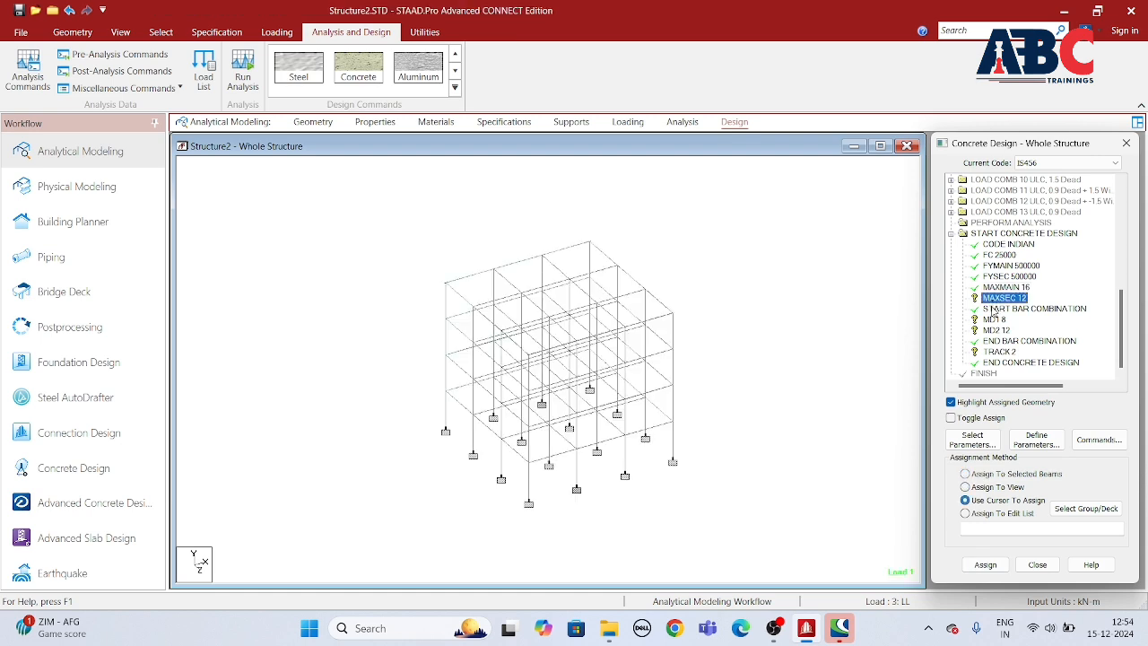
click(966, 487)
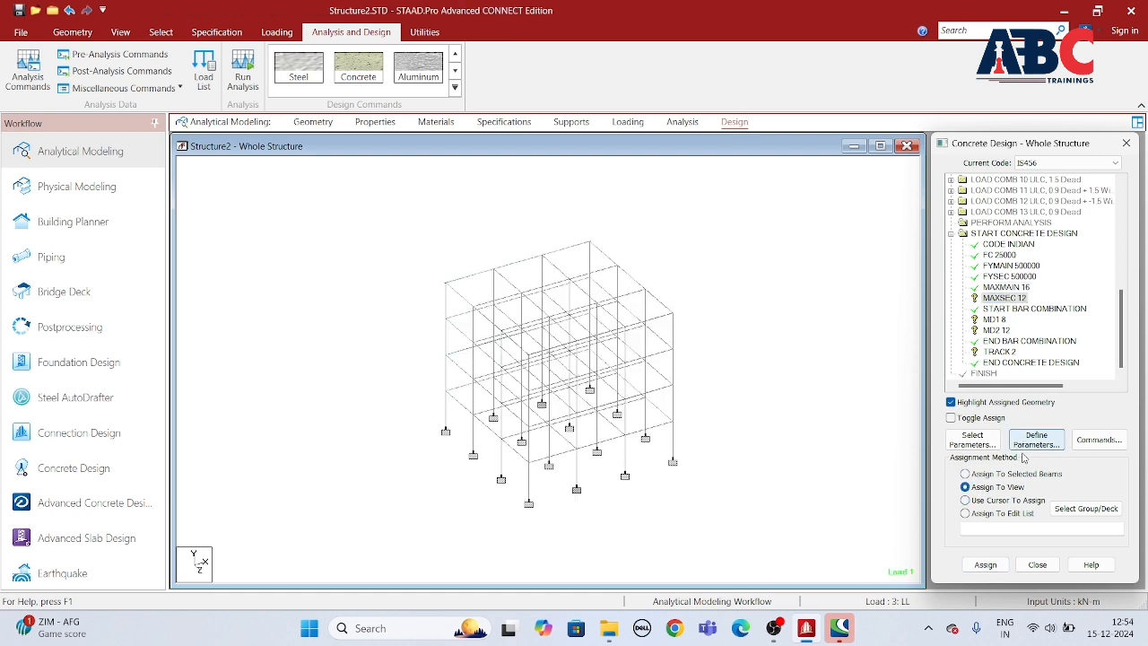
click(985, 565)
click(1030, 398)
Step: Assign the bar combination parameters MD1 8 and MD2 12 to all members in the view
click(992, 319)
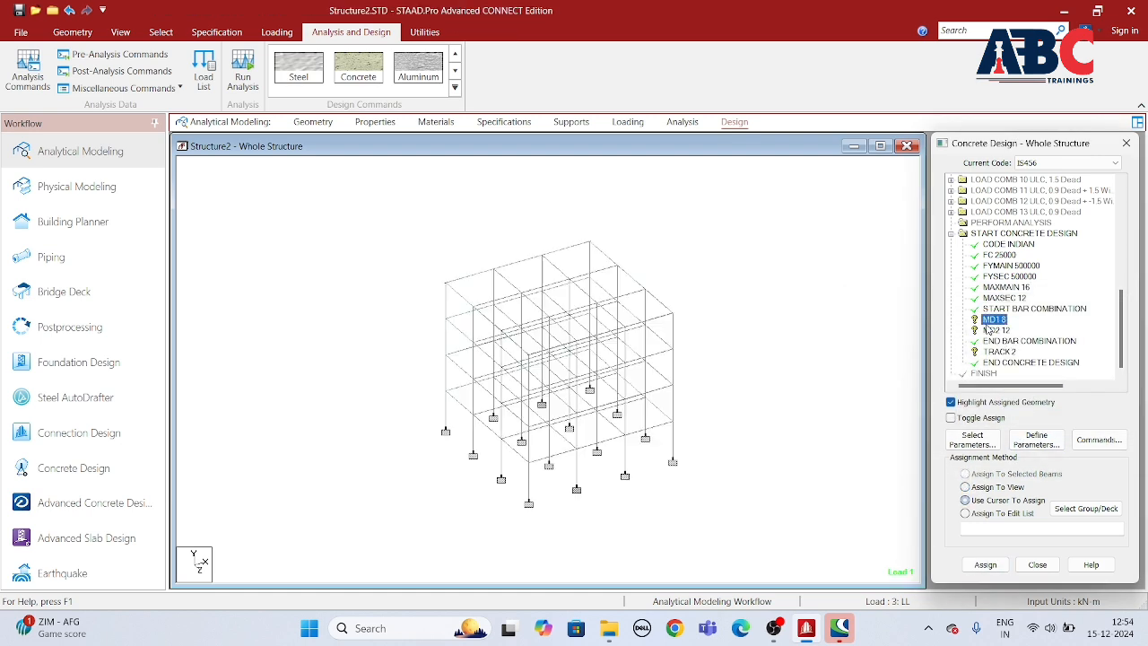
click(966, 487)
click(986, 565)
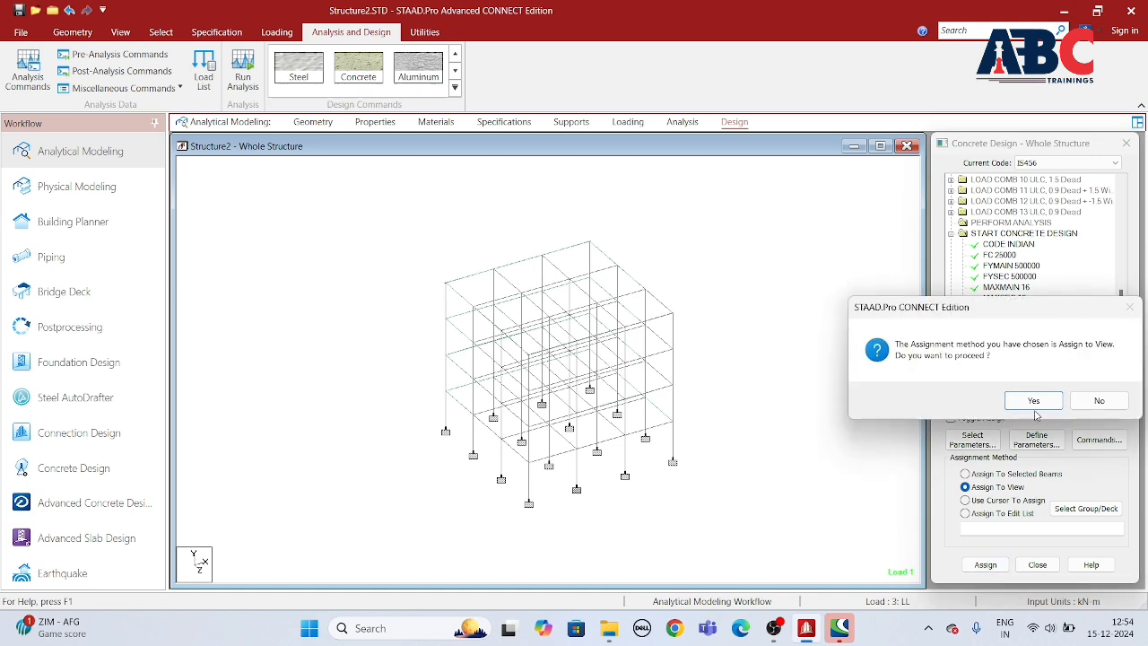
click(1033, 401)
click(993, 330)
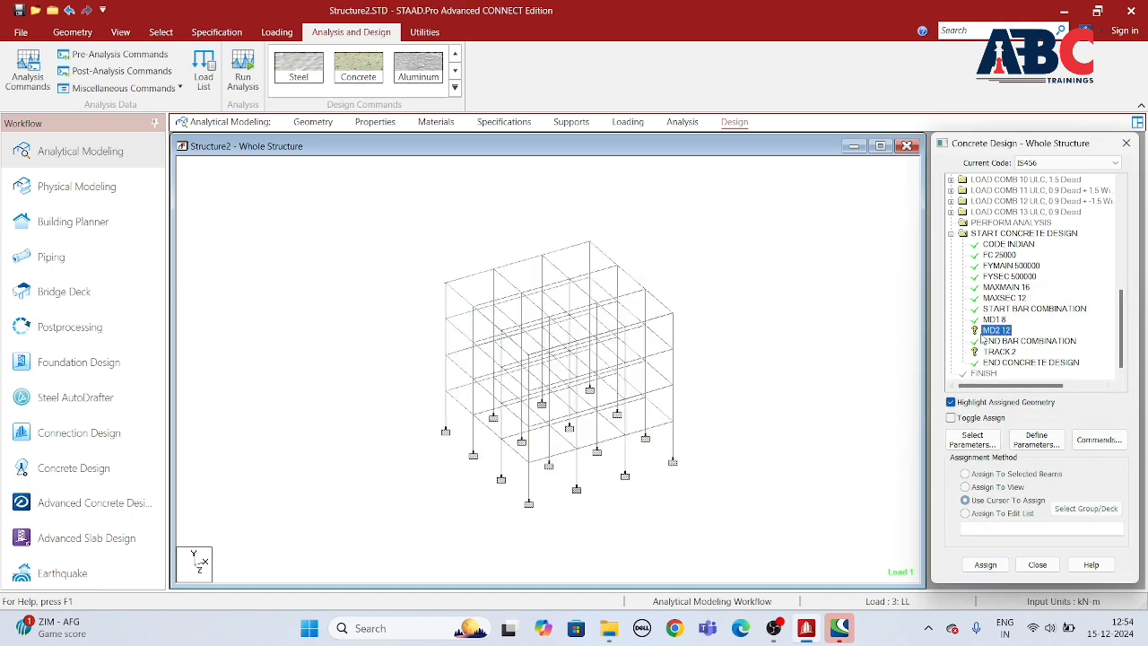
click(966, 487)
click(985, 565)
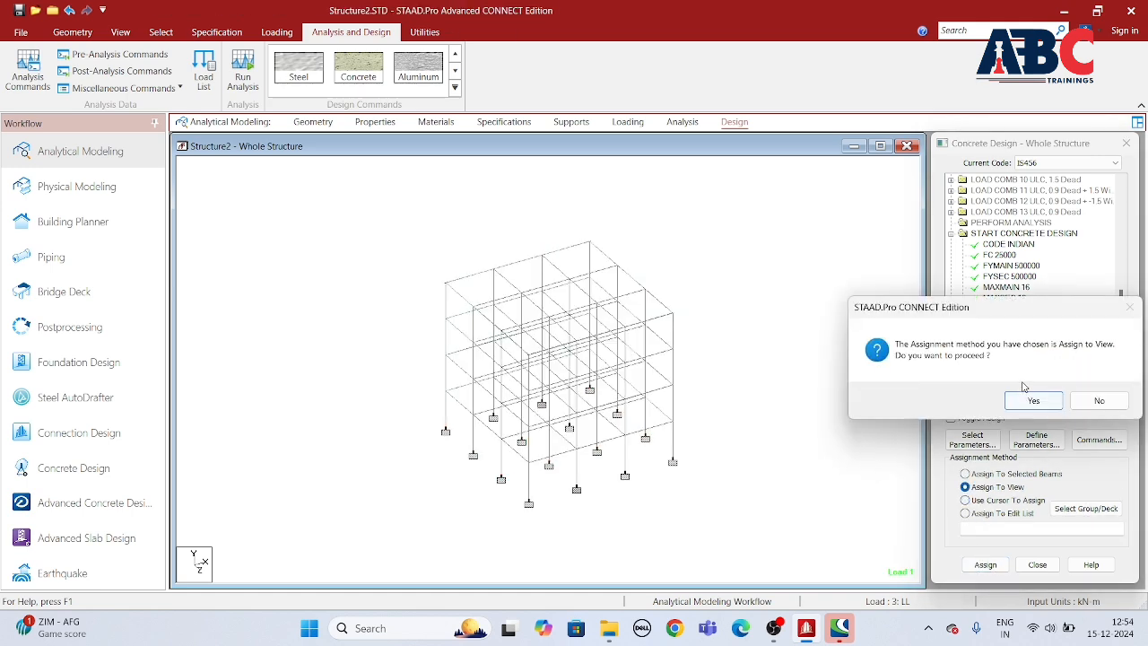
click(1033, 401)
Step: Assign the TRACK 2 parameter to all members in the view
click(999, 351)
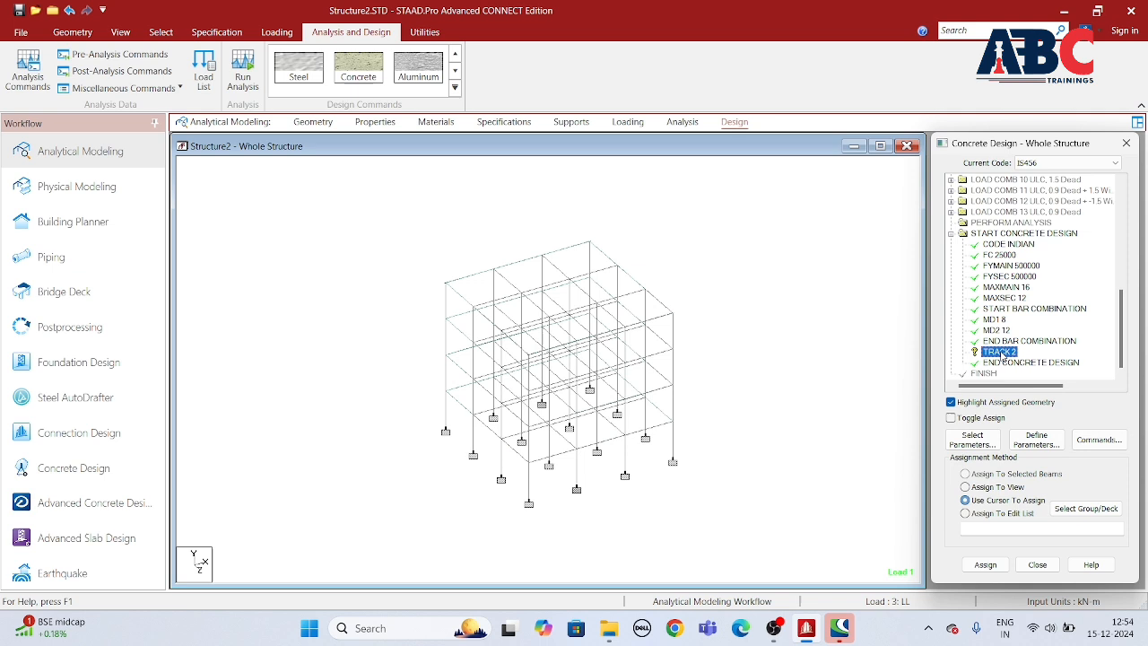
click(973, 487)
click(986, 565)
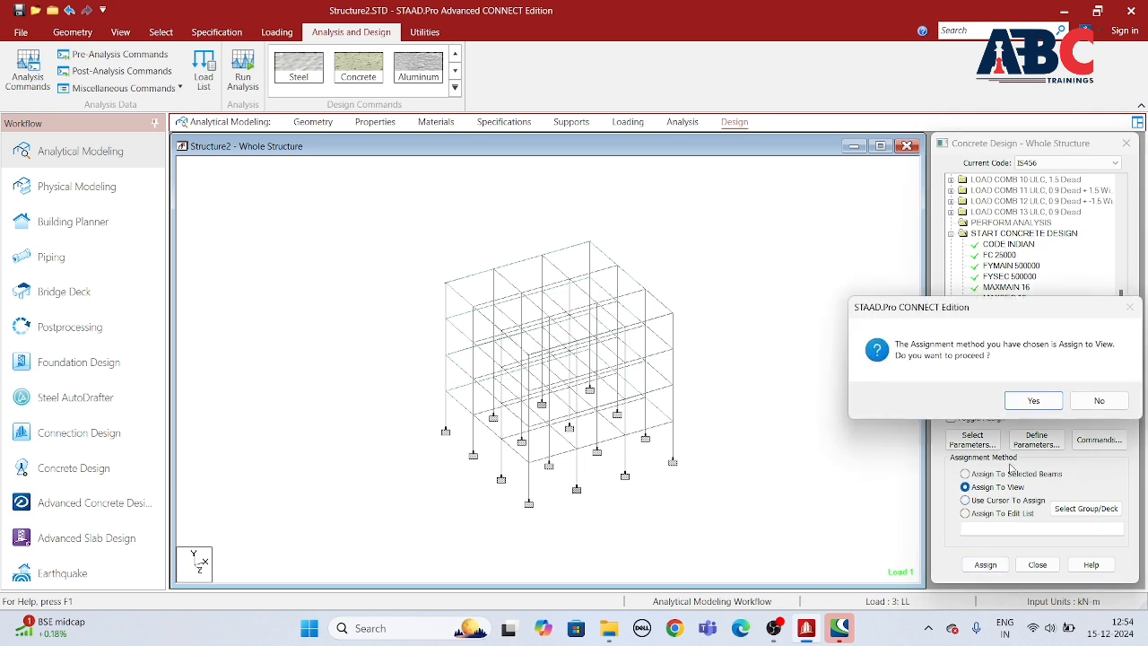
click(1033, 401)
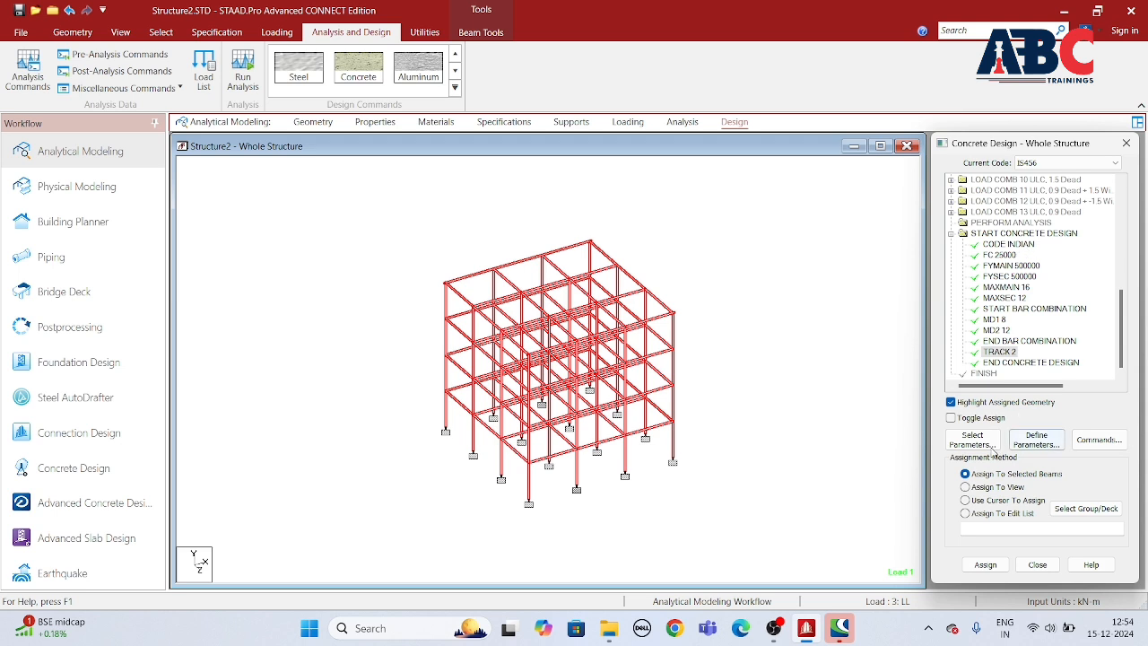
Step: Add the DESIGN BEAM and DESIGN COLUMN commands to the concrete design
click(1096, 439)
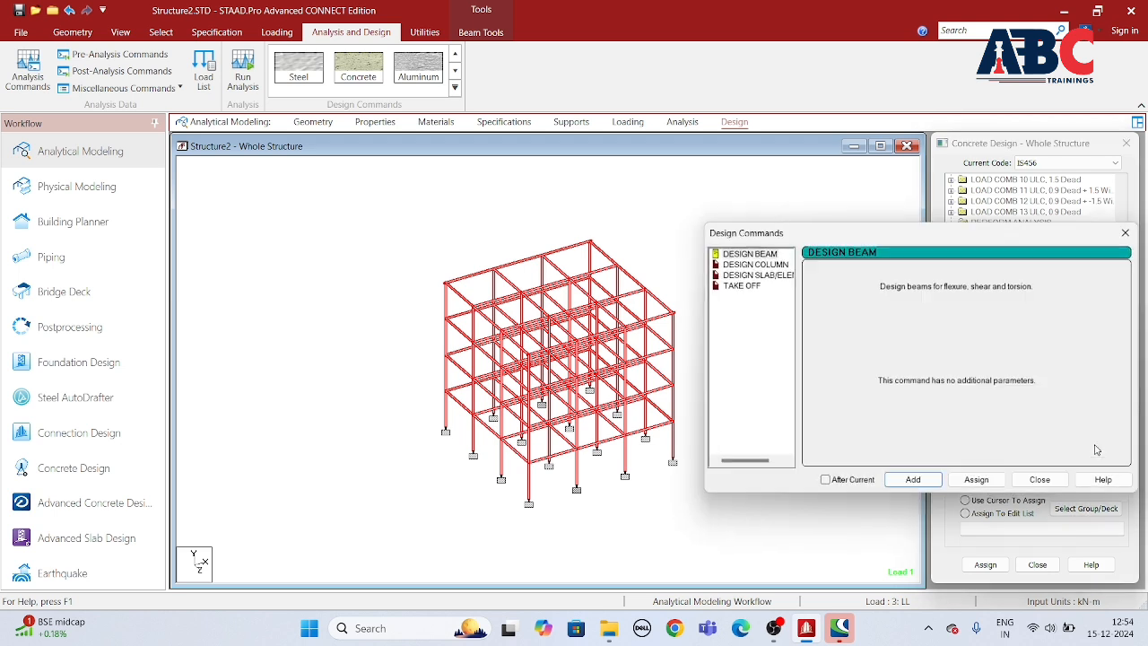
click(913, 482)
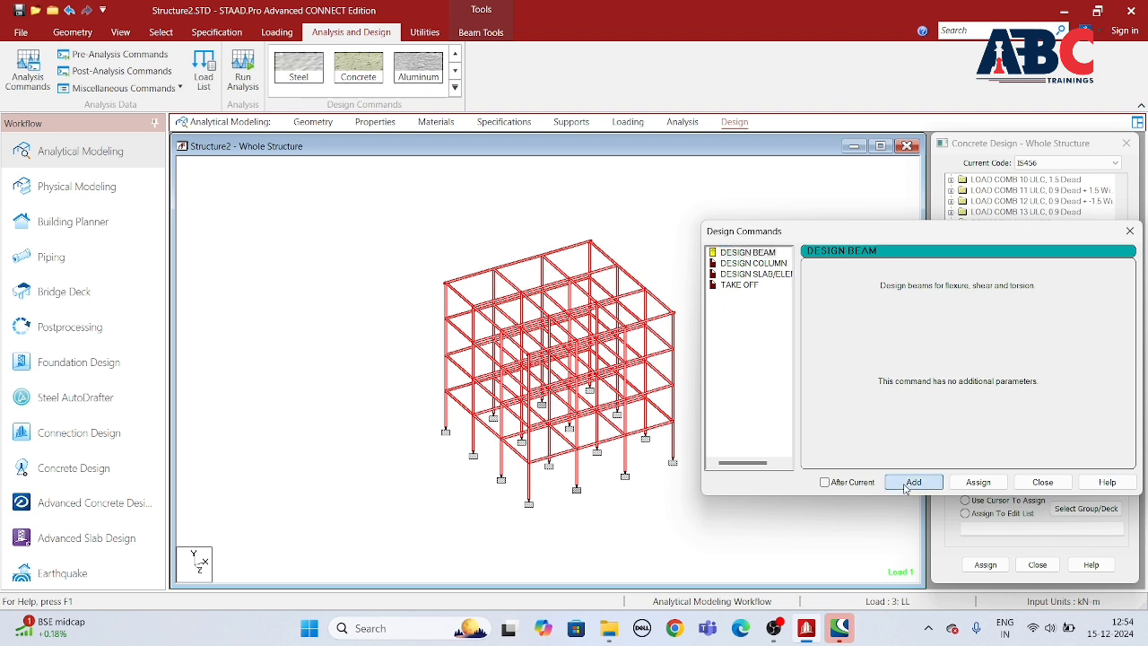
click(762, 267)
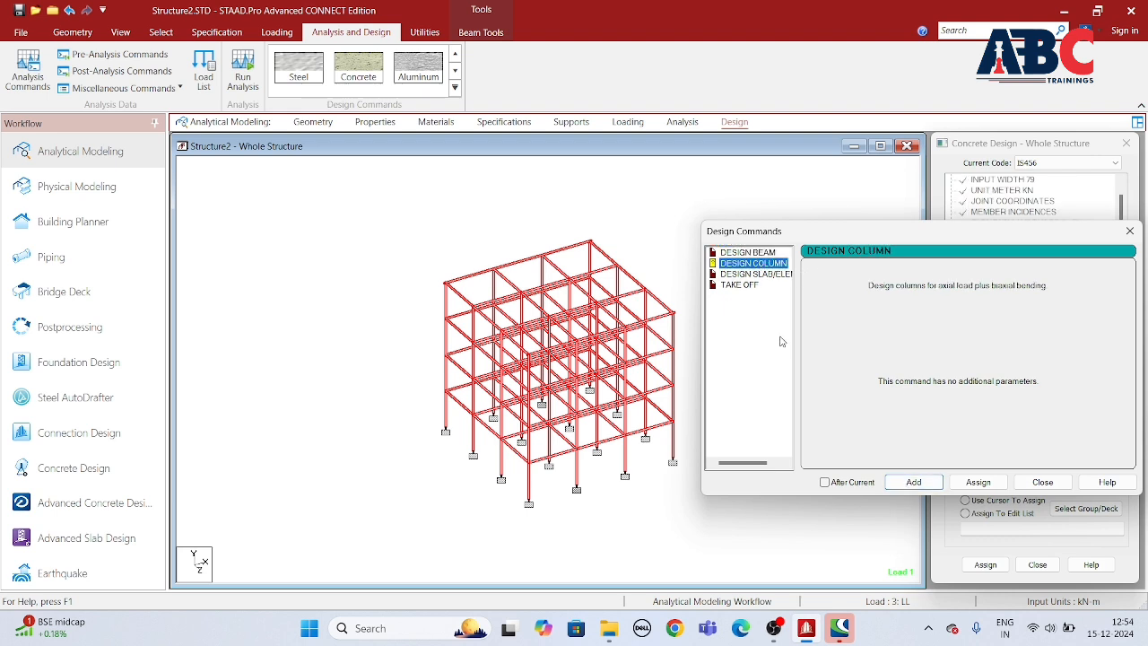
click(898, 486)
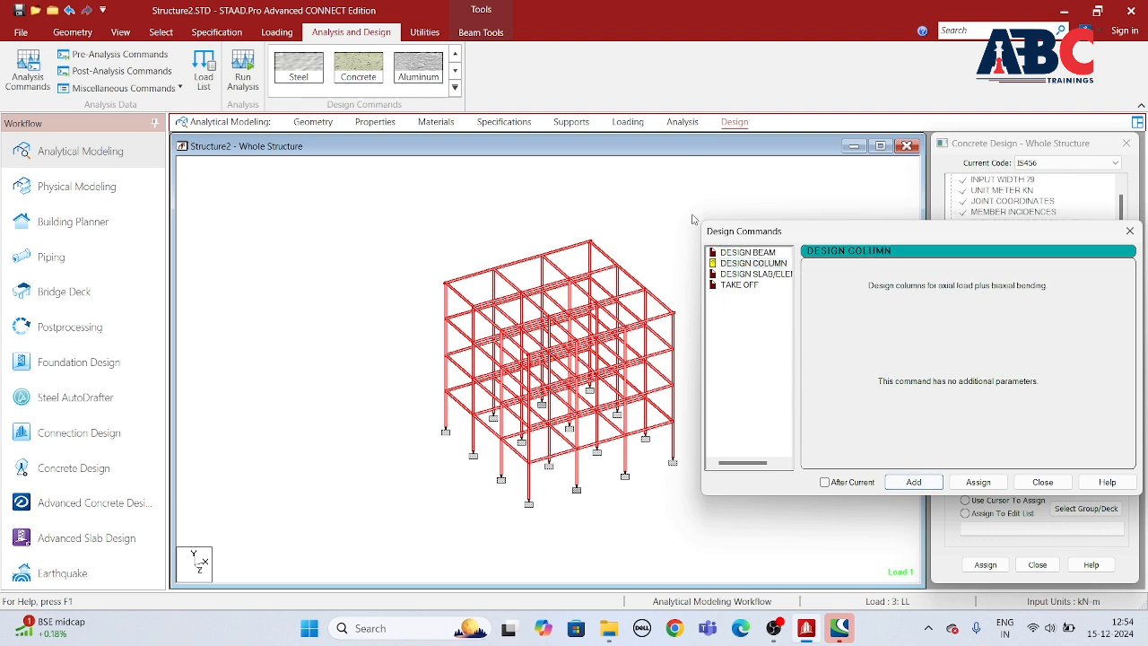
Step: Add the DESIGN SLAB/ELEMENT and TAKE OFF commands to the concrete design
click(757, 274)
click(912, 483)
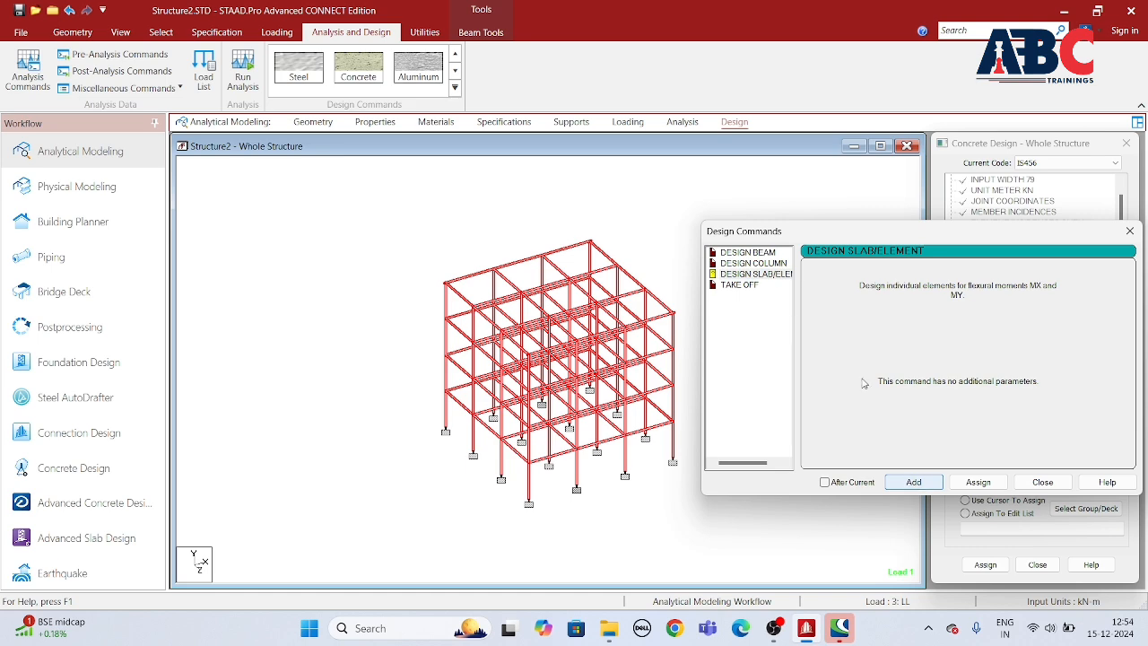
click(741, 284)
click(924, 484)
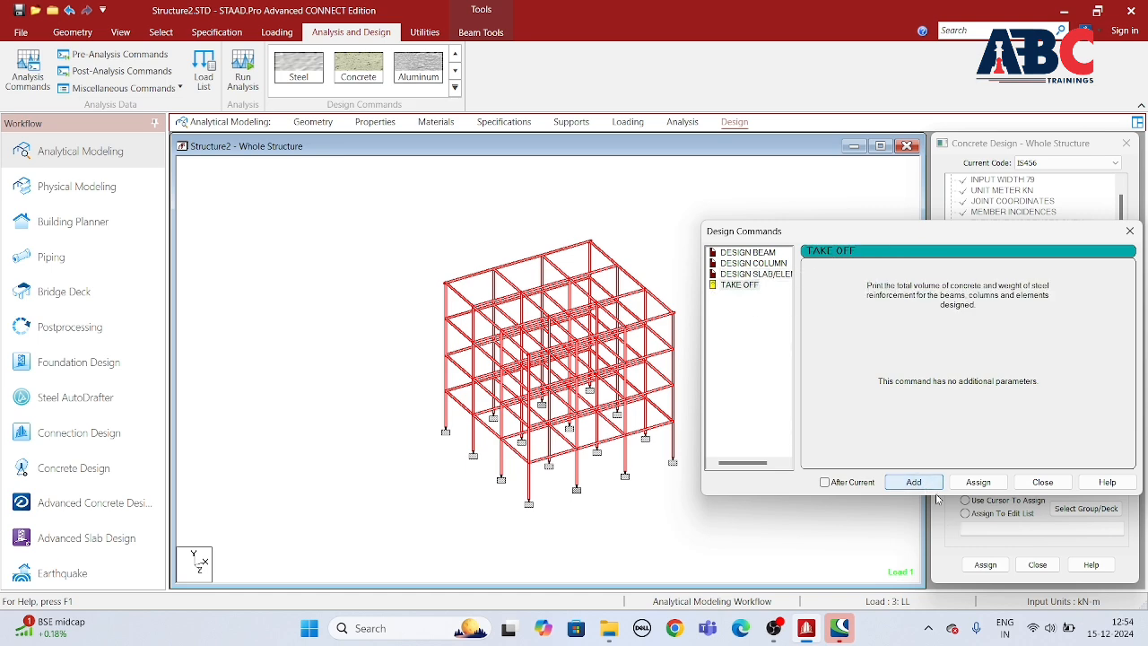
Step: Assign the DESIGN BEAM command to all horizontal beams of the frame
click(1042, 481)
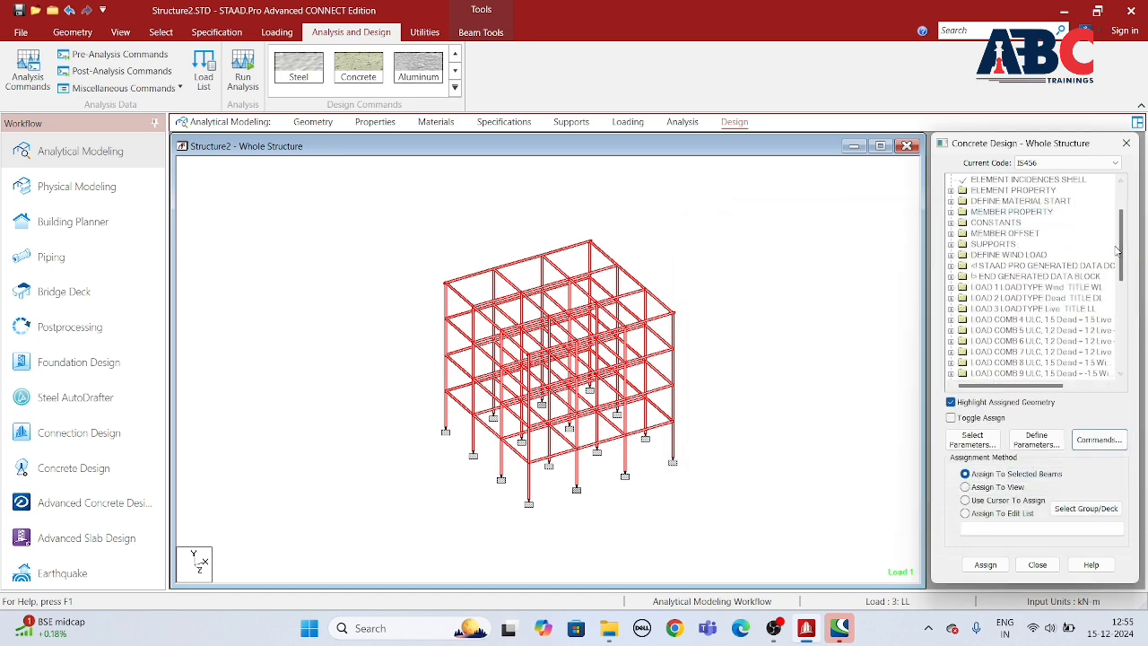
drag(1120, 260, 1123, 364)
click(773, 345)
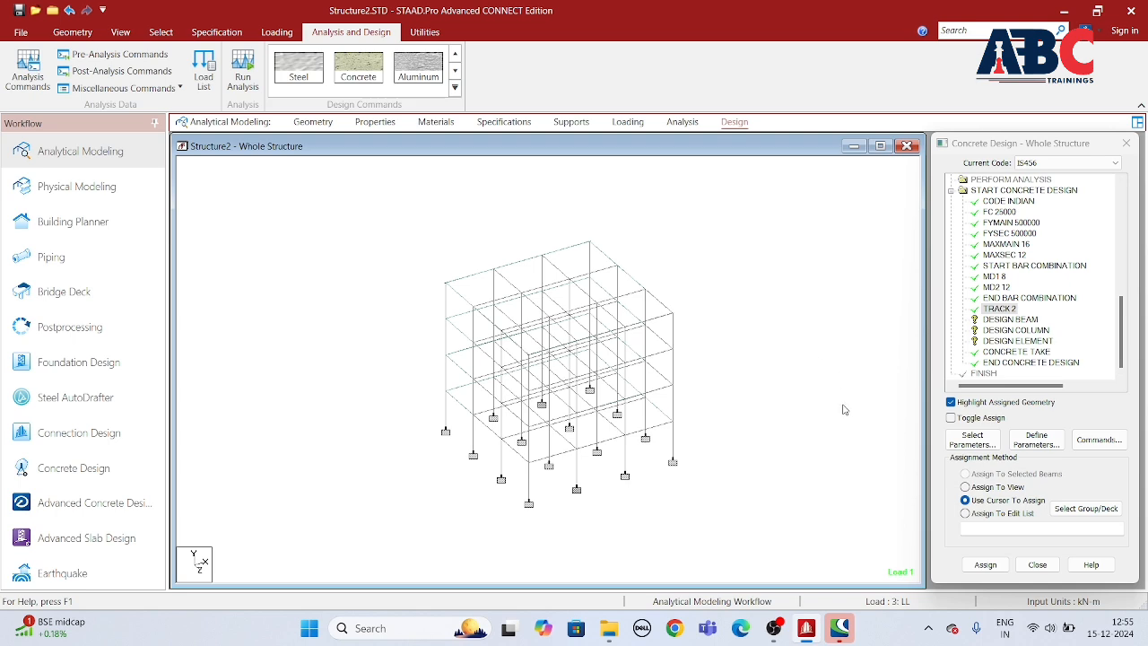
double_click(1000, 309)
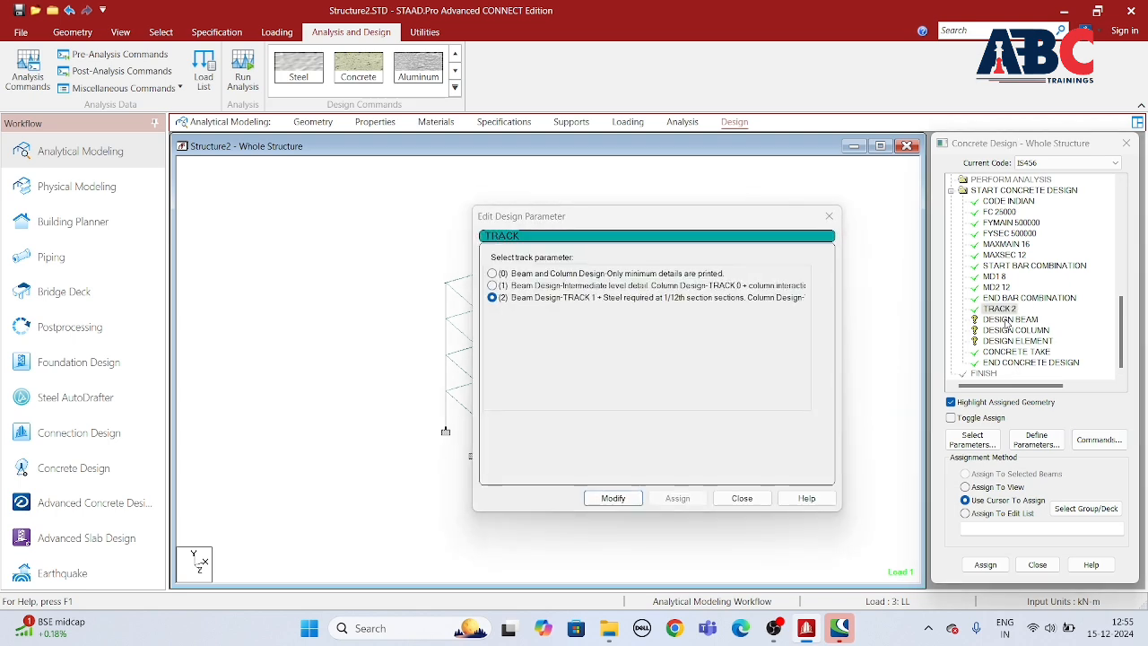
click(829, 215)
click(996, 321)
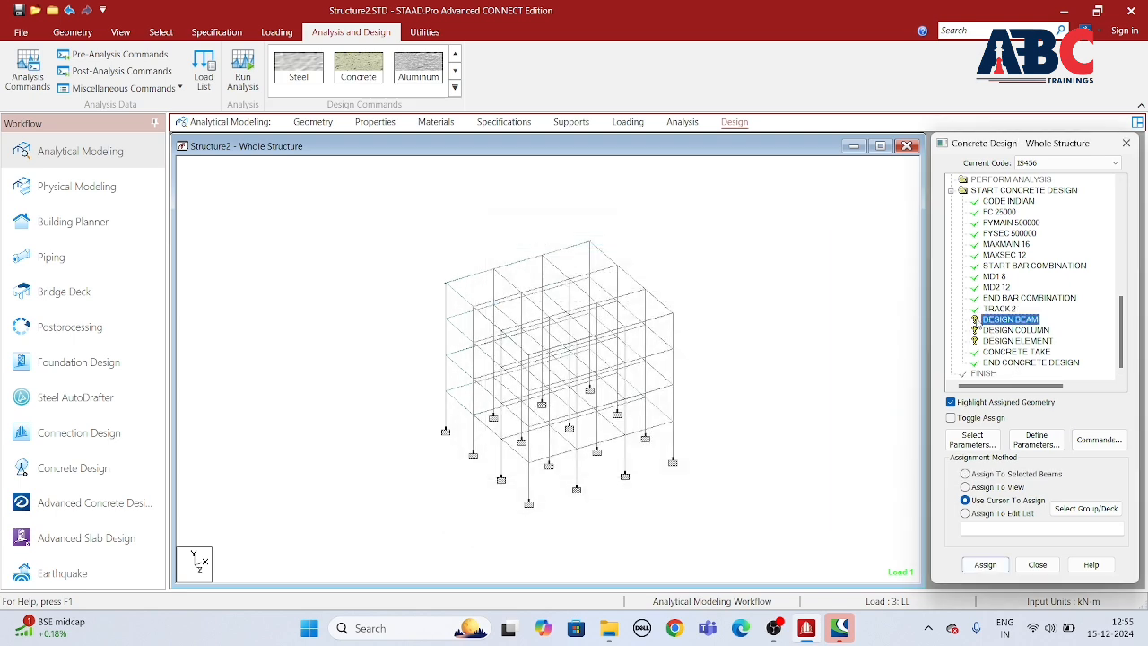
click(161, 32)
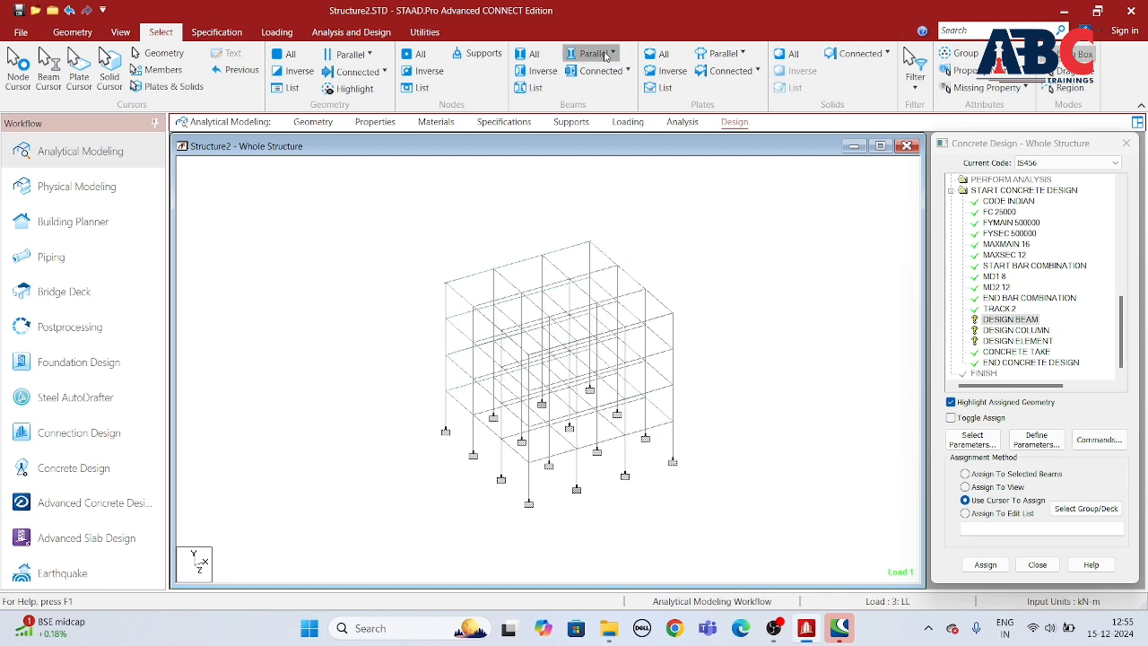
click(596, 54)
click(594, 95)
click(544, 72)
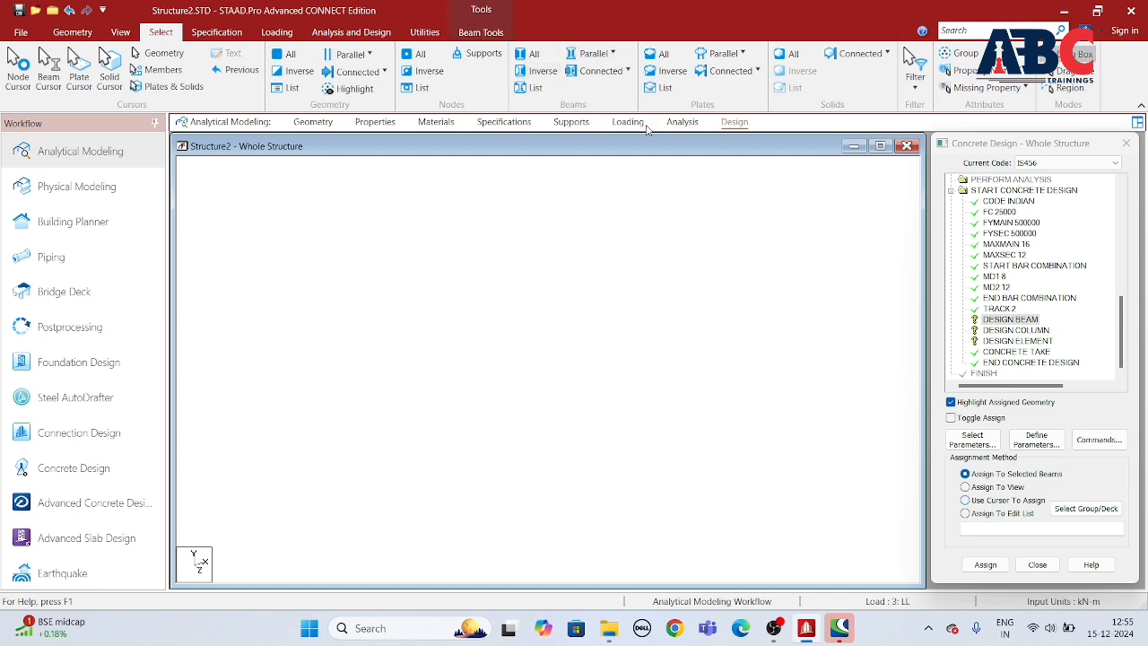
click(986, 564)
click(1052, 411)
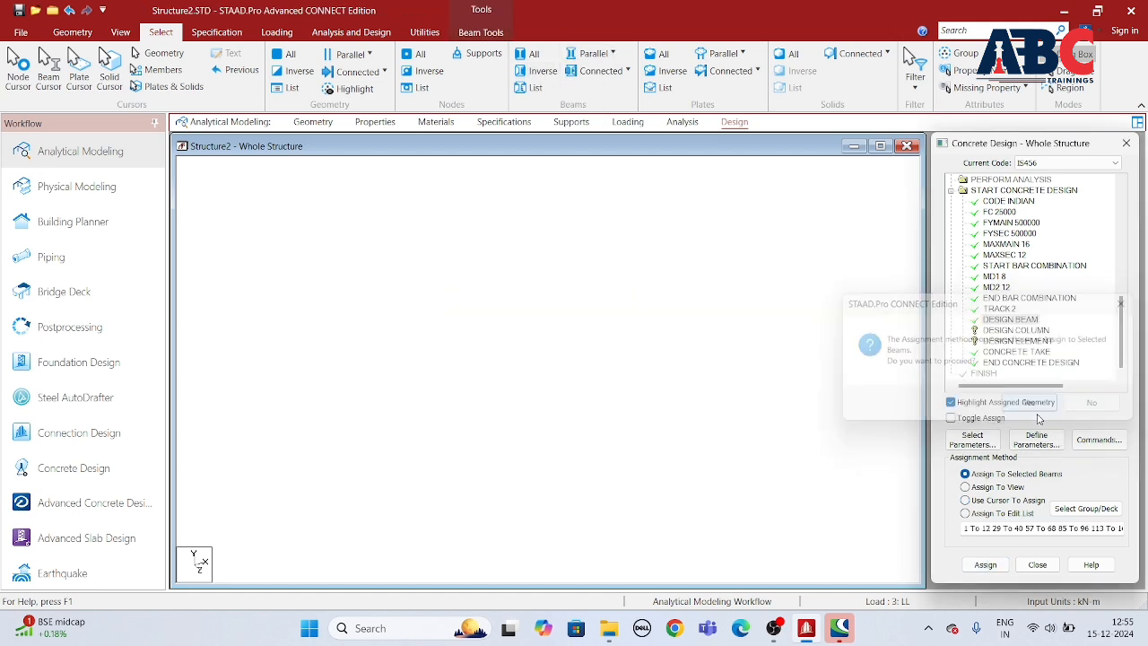
Step: Assign the DESIGN COLUMN command to all vertical members of the frame
click(1008, 331)
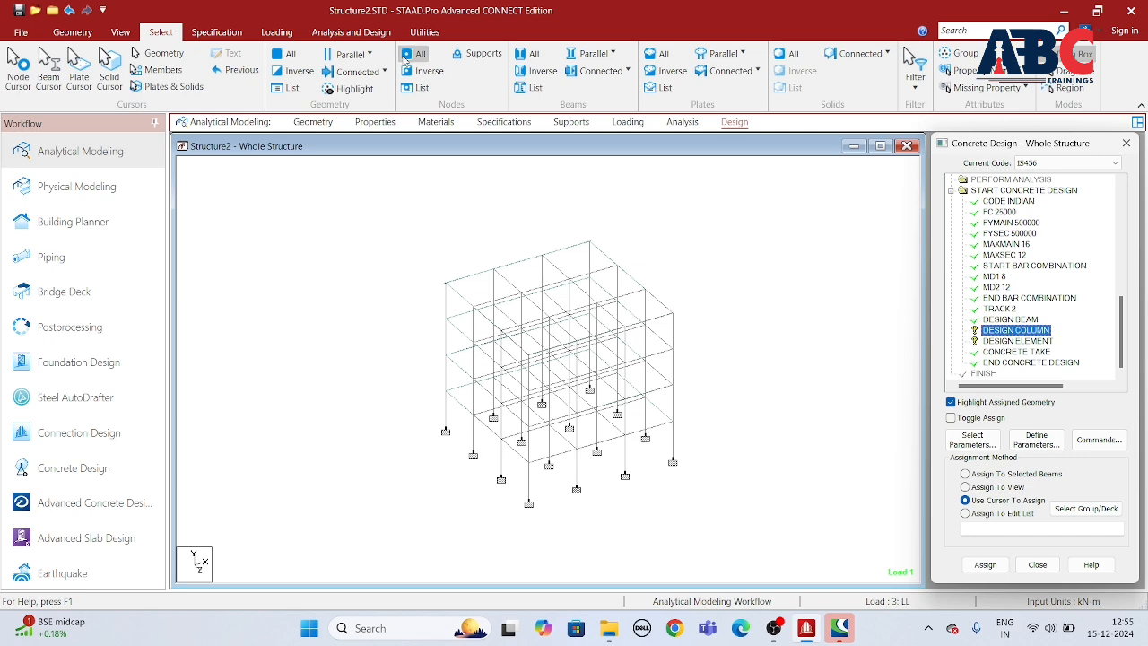
click(599, 71)
click(576, 95)
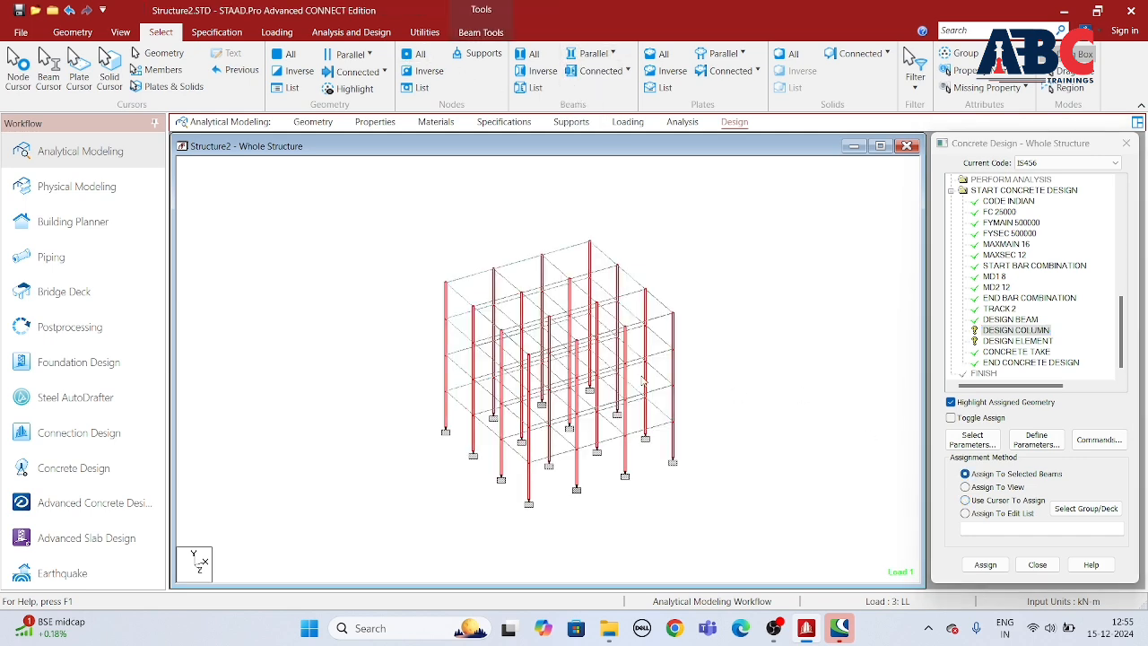
click(986, 564)
click(1059, 411)
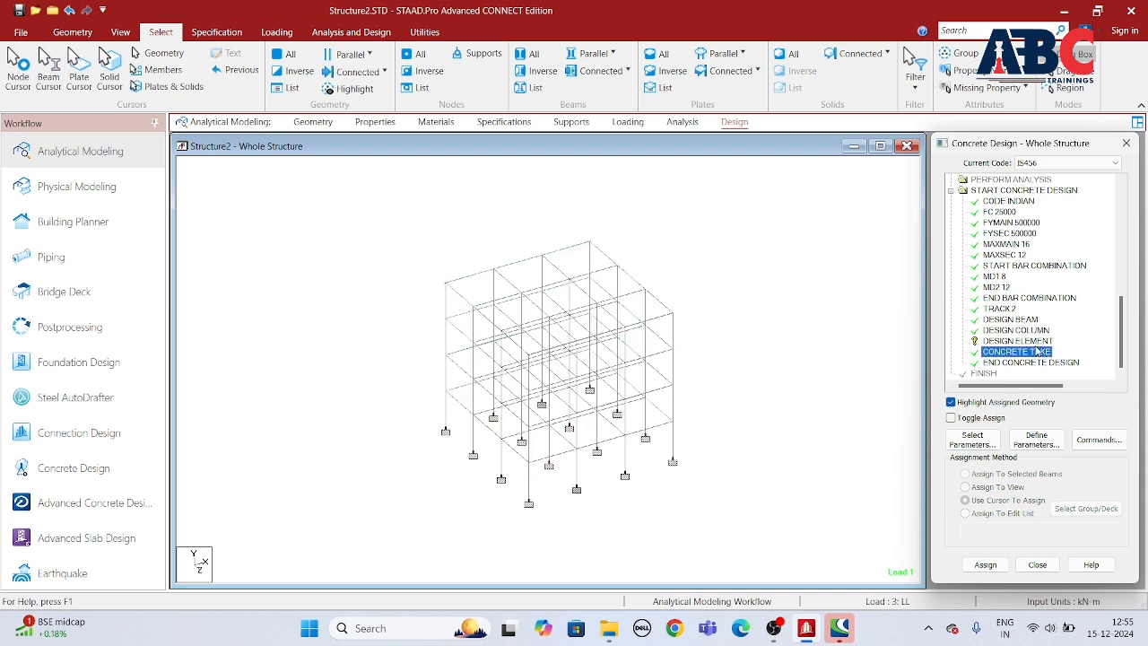
Step: Assign the DESIGN ELEMENT command to all plates of the structure
click(660, 56)
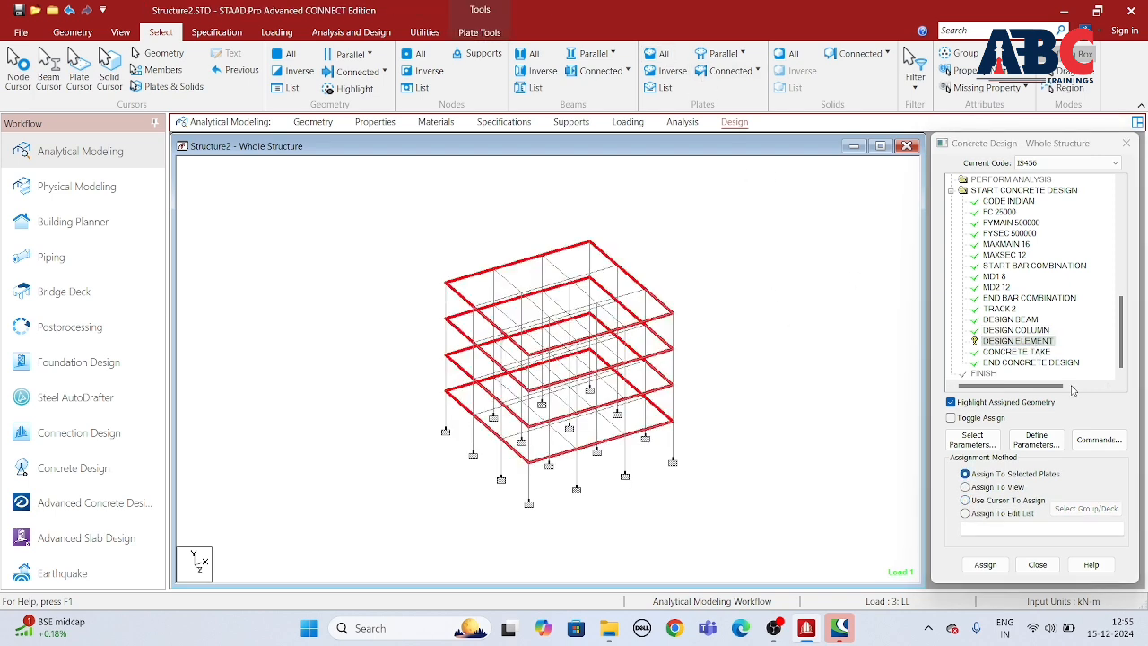
click(995, 569)
click(1031, 402)
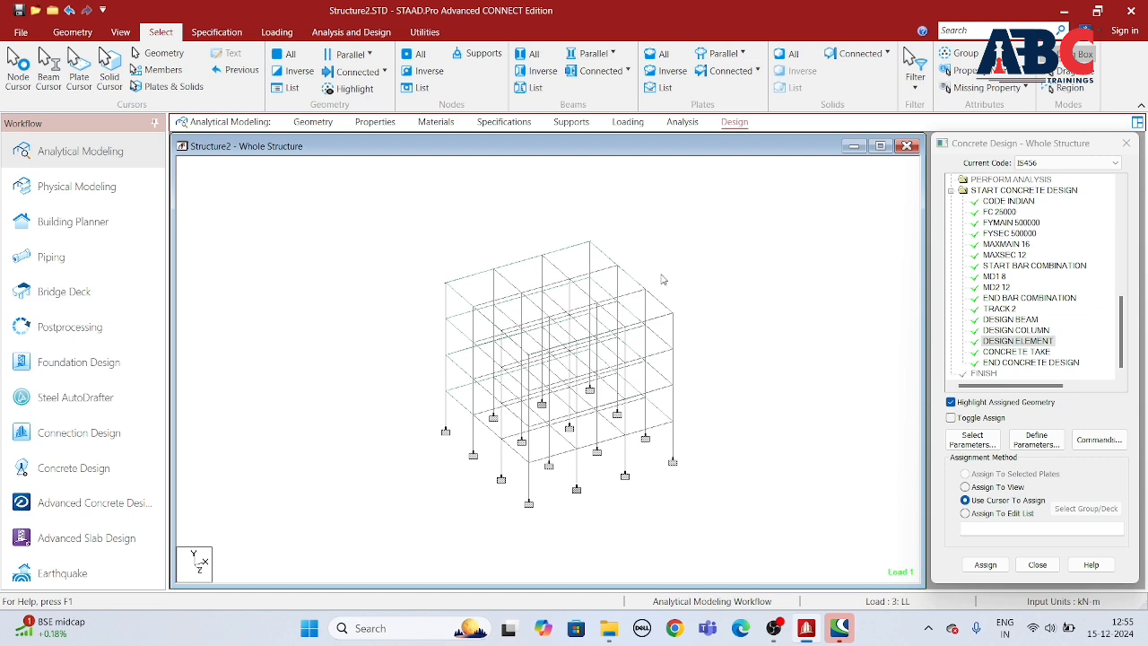
scroll(669, 363, down, 2)
middle_drag(613, 372, 684, 365)
scroll(683, 364, up, 1)
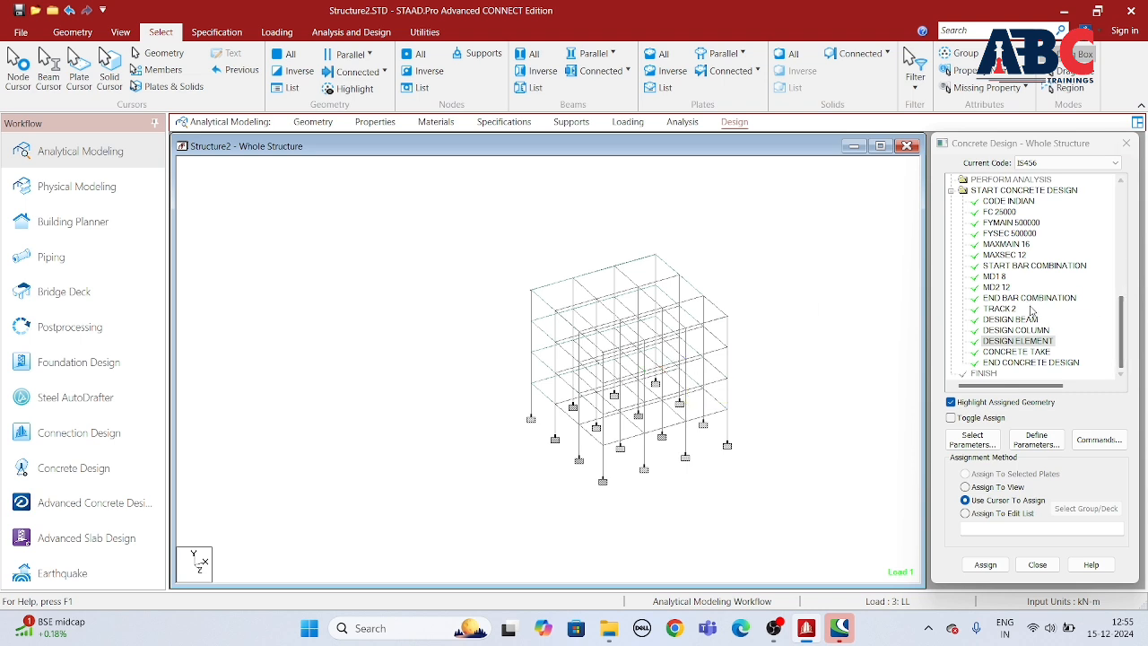
click(1016, 330)
middle_drag(818, 346, 707, 379)
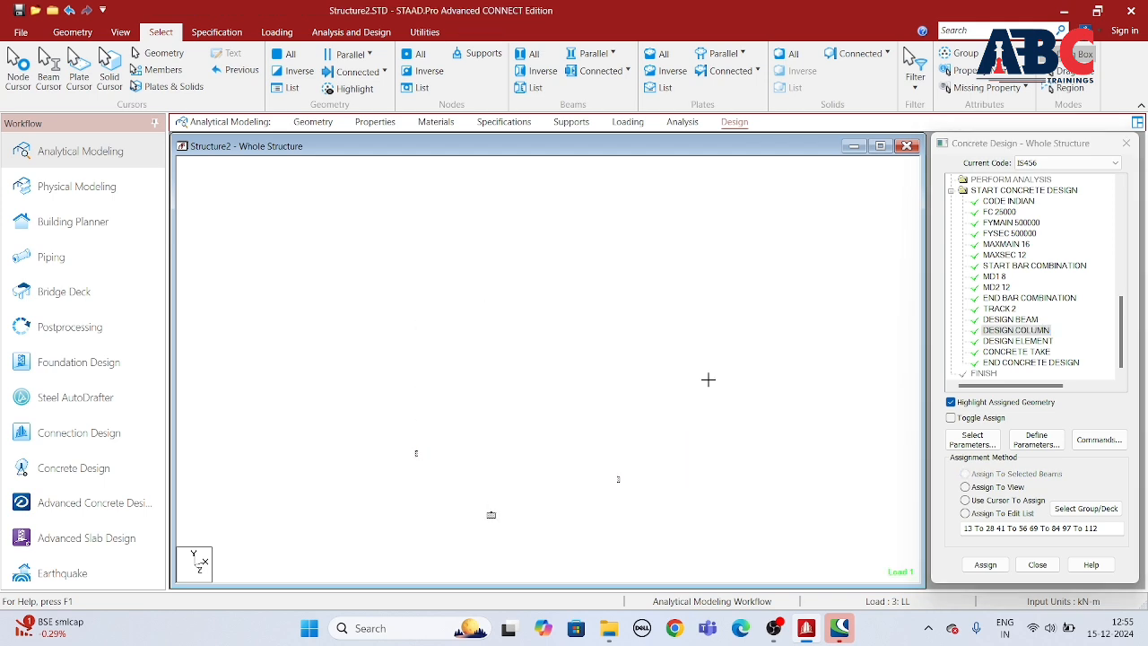
scroll(578, 416, up, 3)
scroll(577, 415, up, 1)
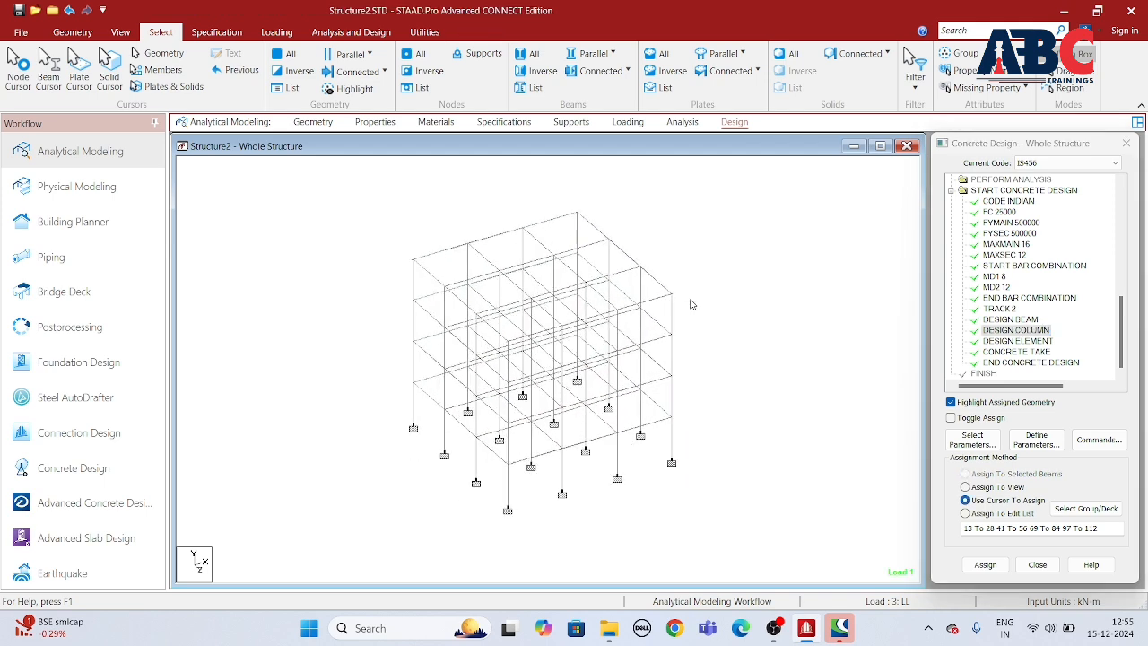
Step: Add a Perform Analysis command with the No Print option to the analysis commands
click(680, 121)
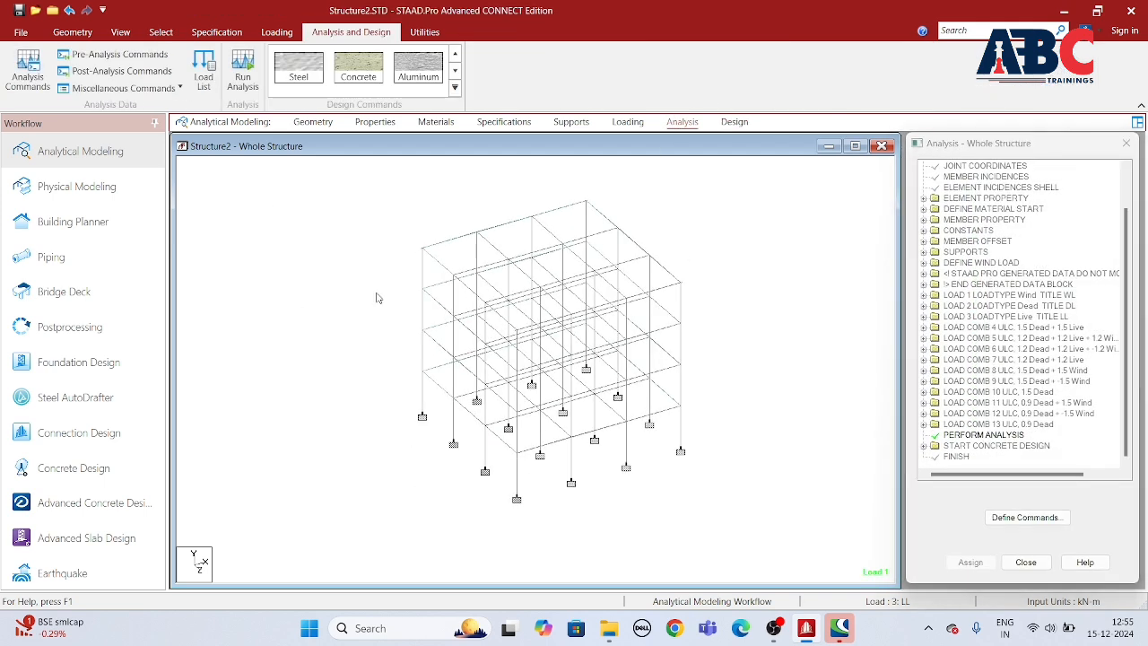
click(27, 68)
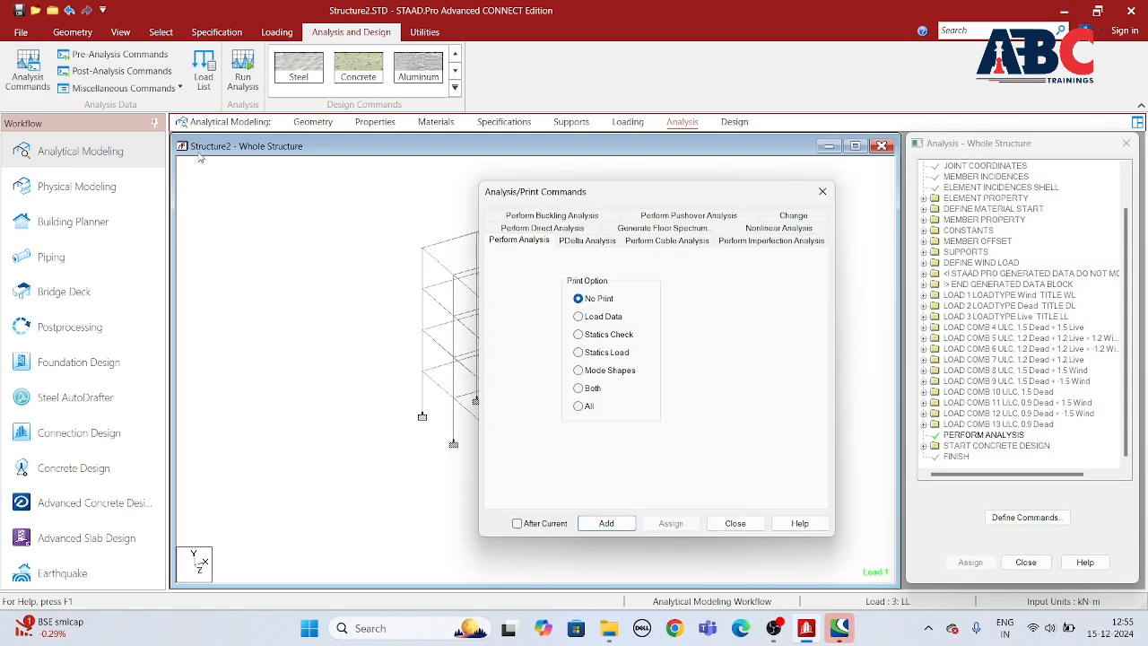
click(607, 523)
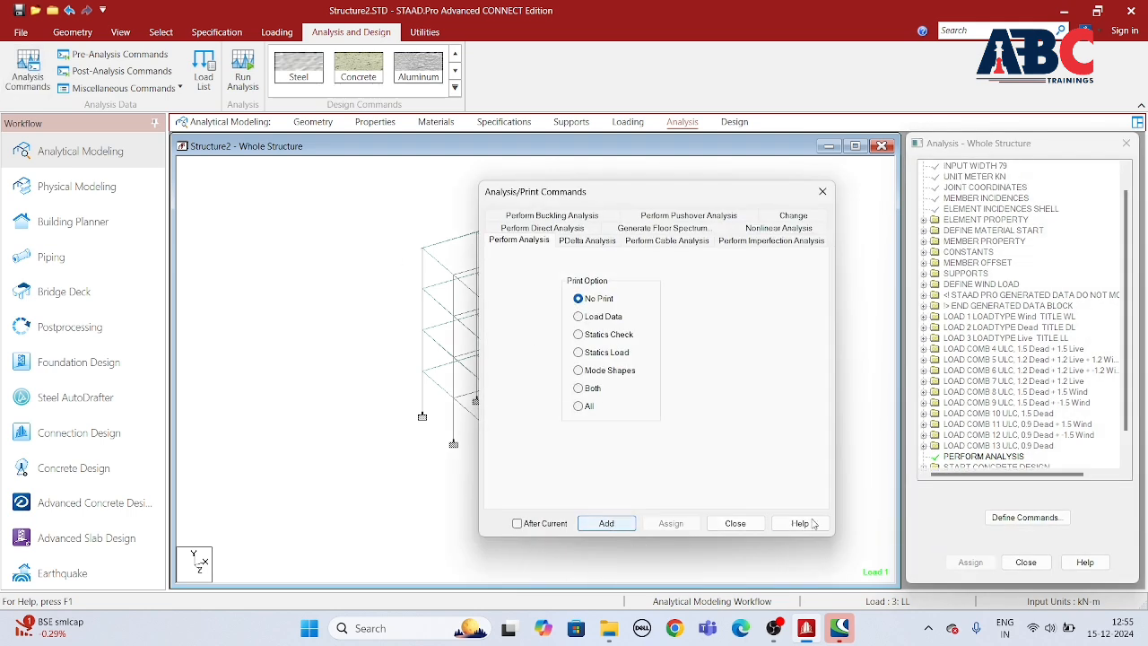
click(735, 523)
Step: Run the analysis with the concrete design and open the output file
click(242, 72)
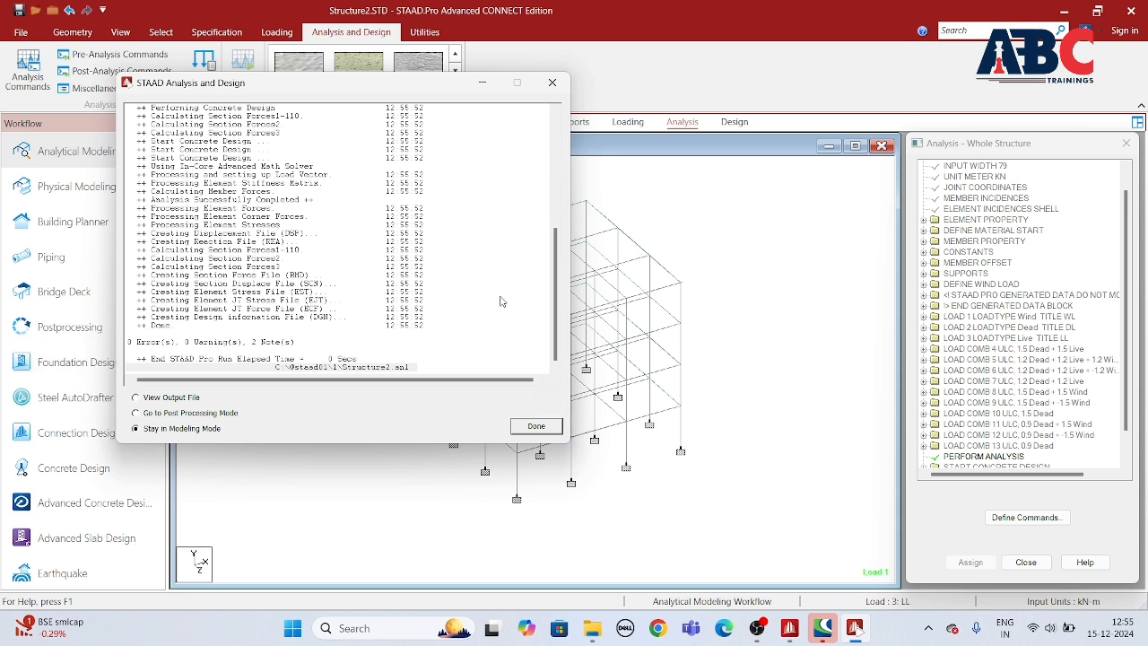
click(135, 398)
click(557, 429)
Step: Examine the input listing in the output file, from the joint coordinates to the wind load definition
scroll(544, 417, down, 5)
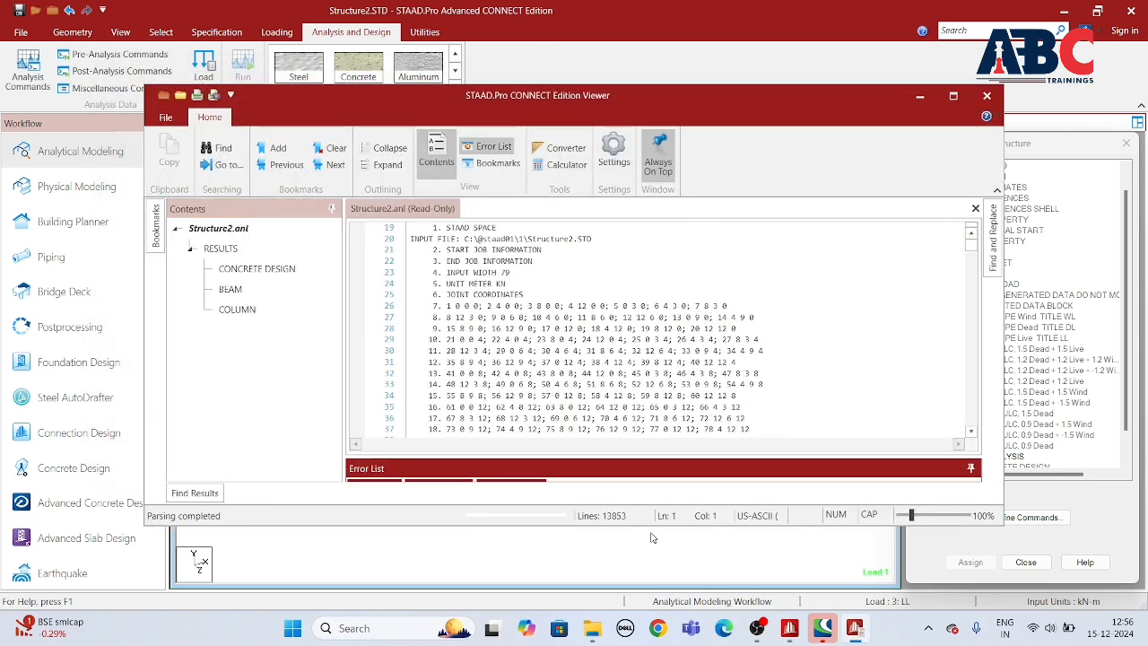
drag(799, 87, 798, 55)
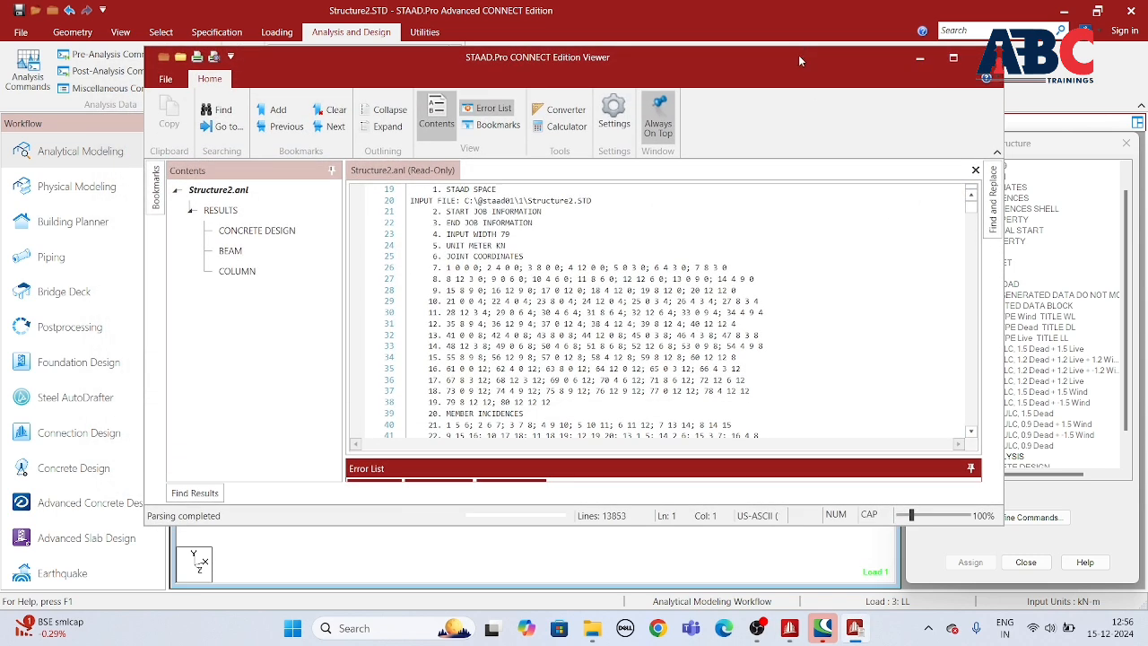
scroll(575, 337, up, 4)
scroll(575, 336, down, 2)
scroll(575, 337, down, 3)
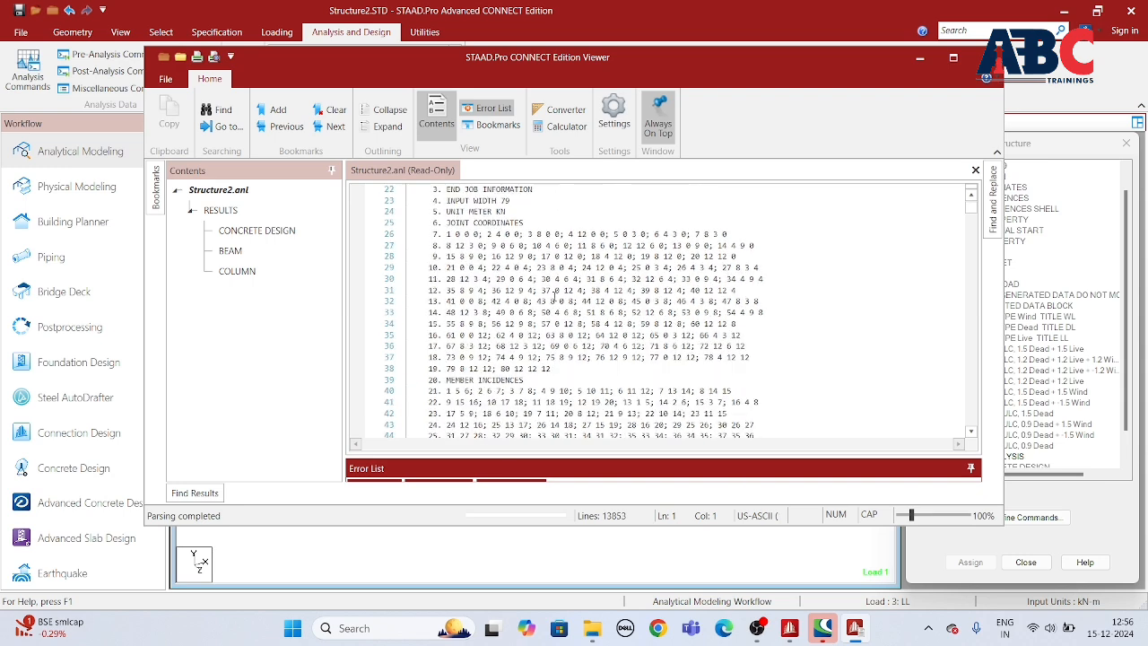
scroll(500, 271, down, 1)
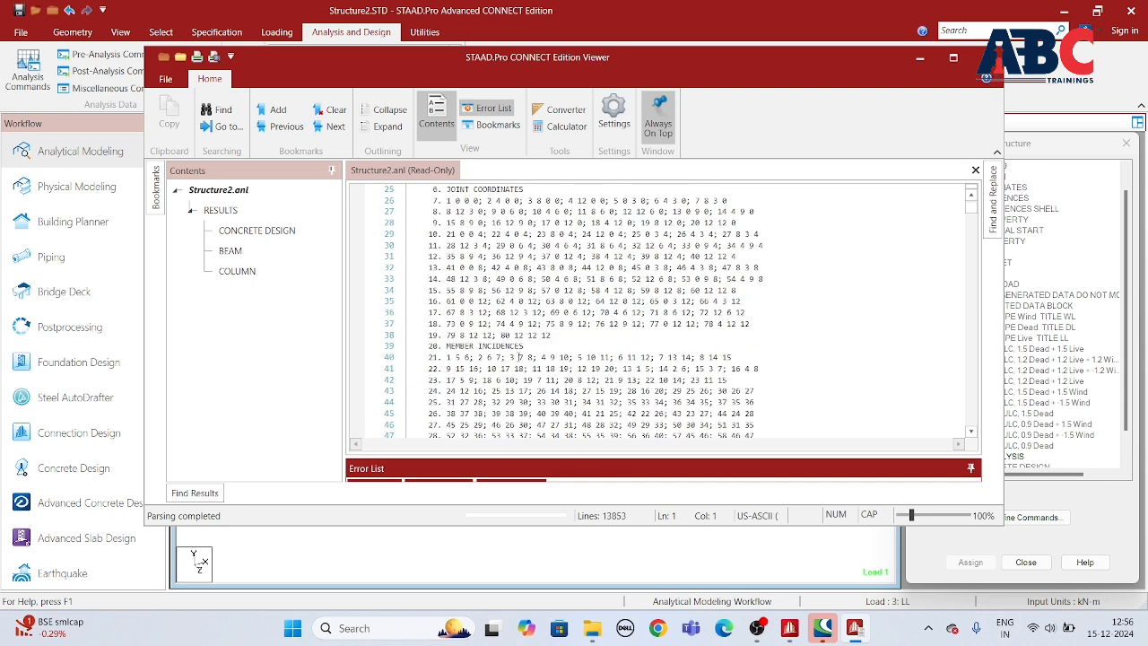
scroll(520, 357, down, 17)
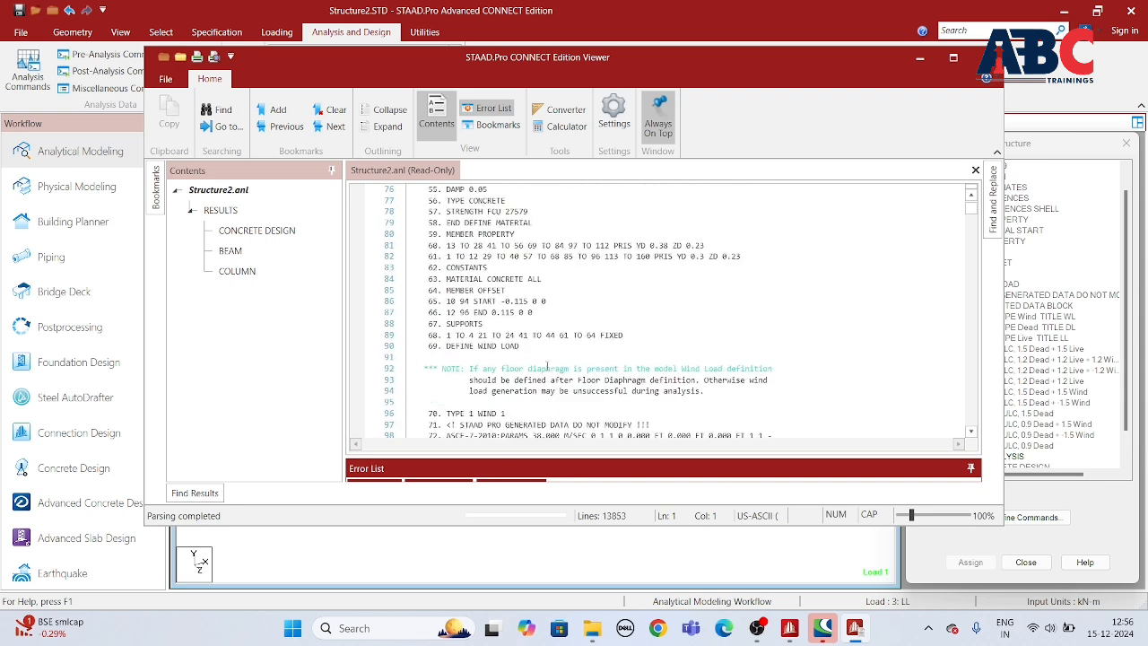
scroll(549, 368, down, 3)
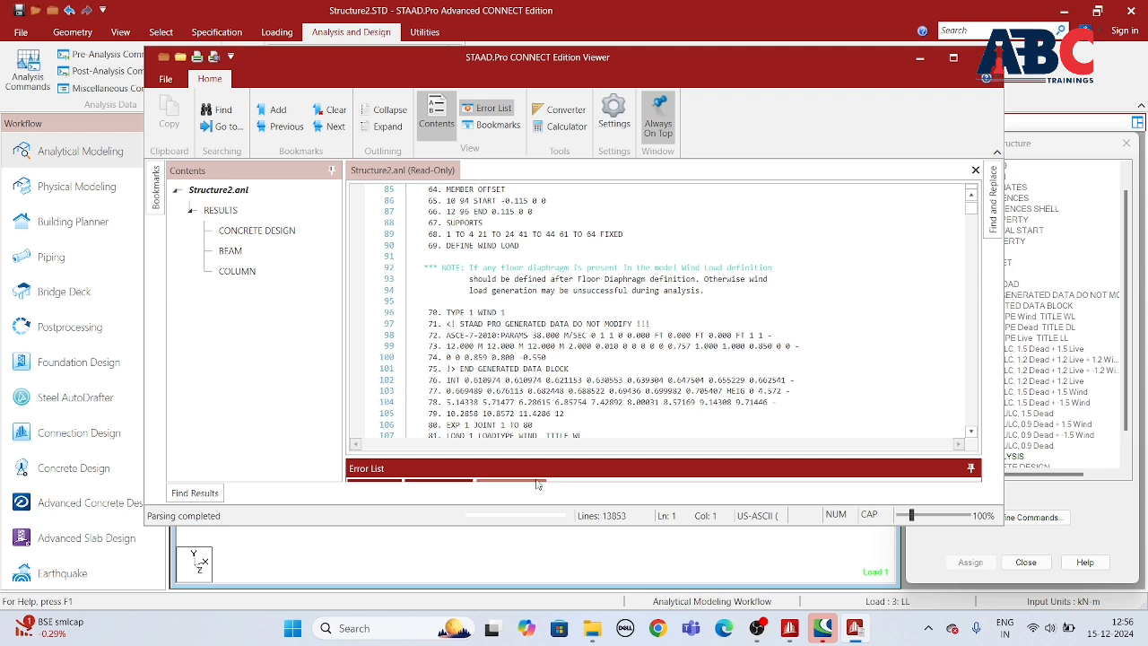
Step: Examine the IS 456 beam design results for beams 1 and 2, including load summary, reinforcement areas, bar combinations and shear design
click(252, 236)
click(231, 253)
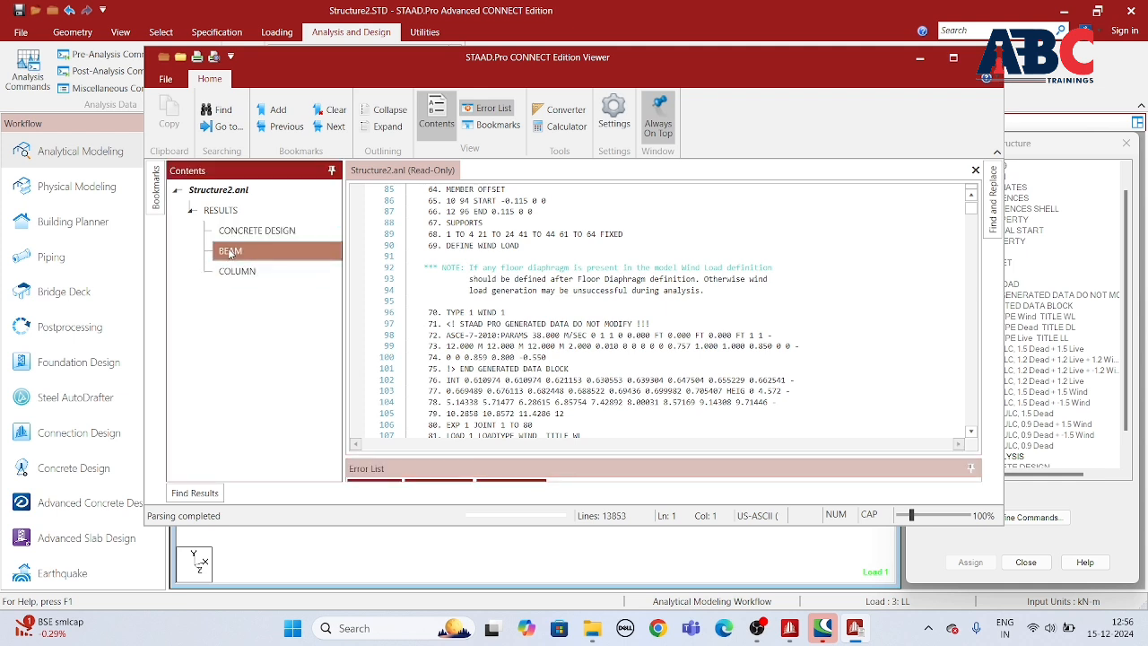
click(235, 271)
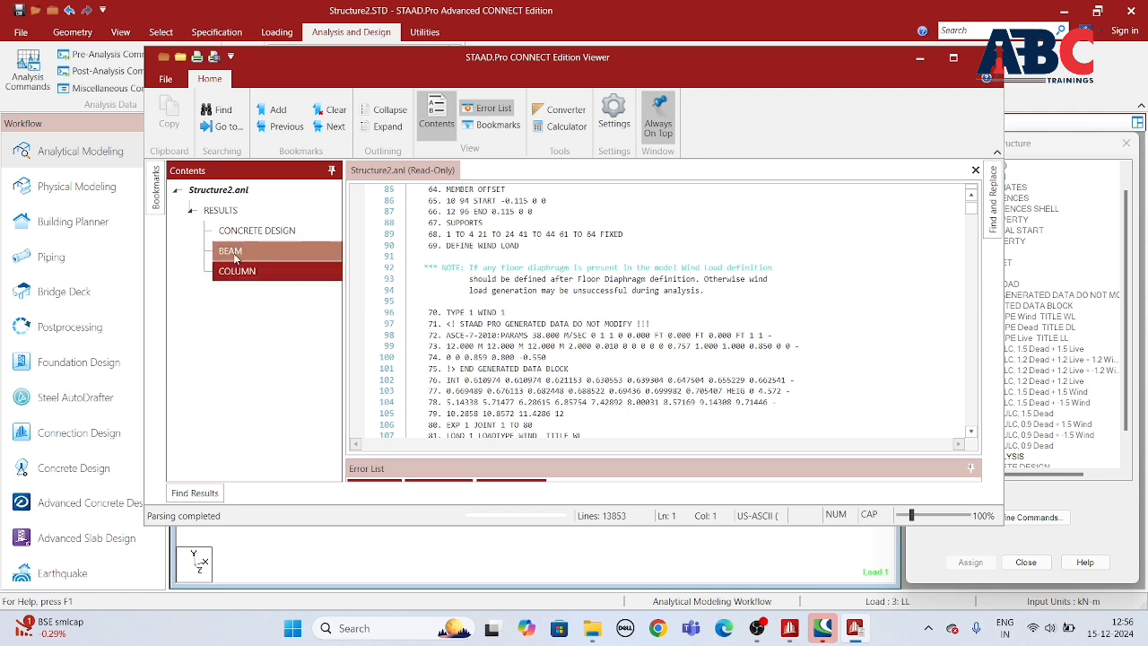
click(234, 255)
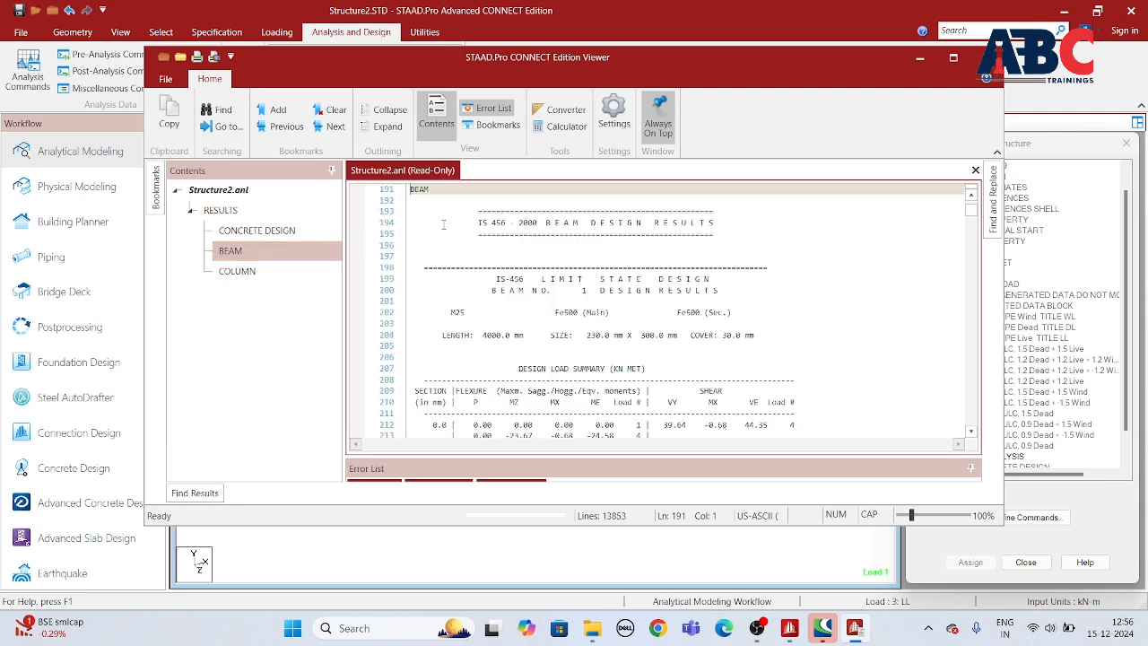
click(258, 256)
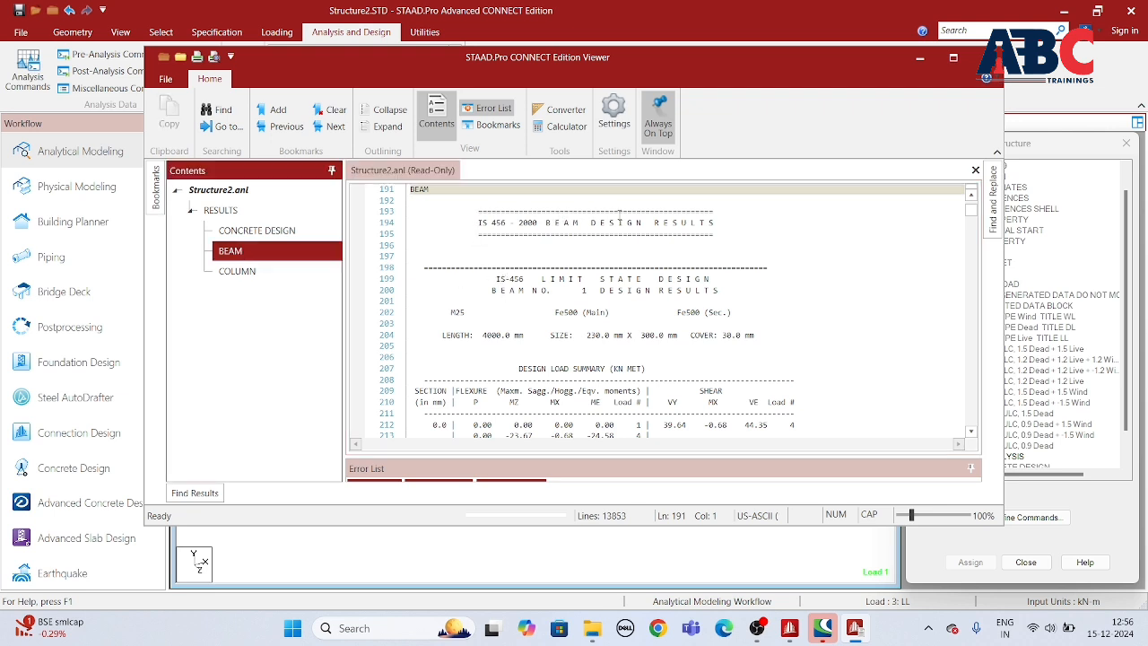
scroll(565, 292, down, 2)
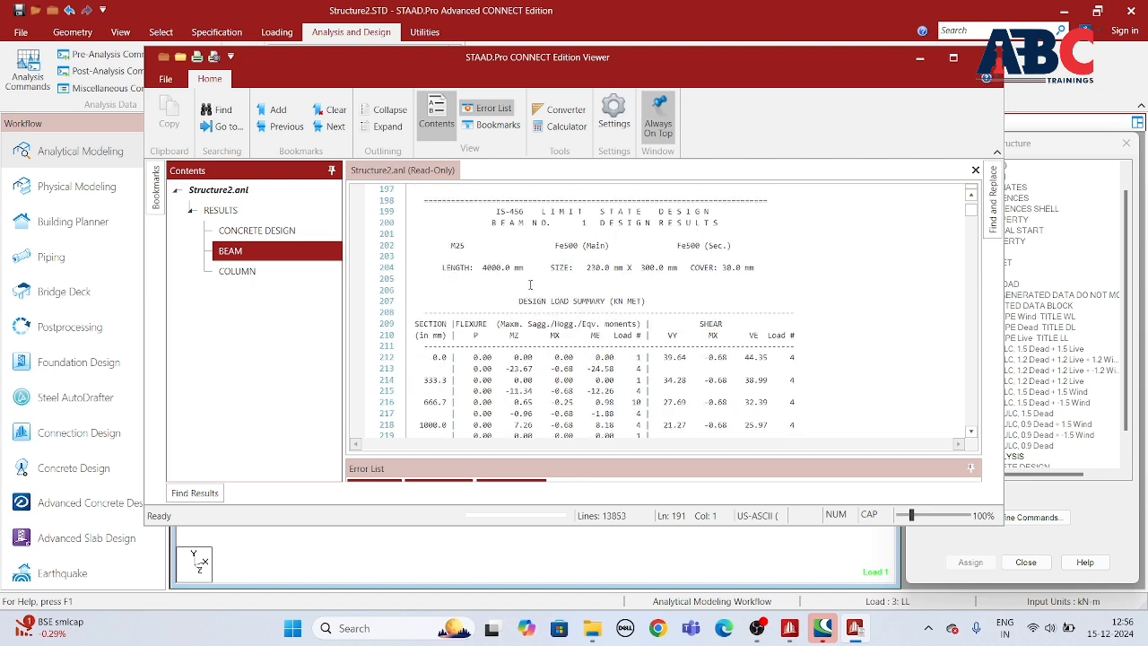
scroll(529, 284, down, 12)
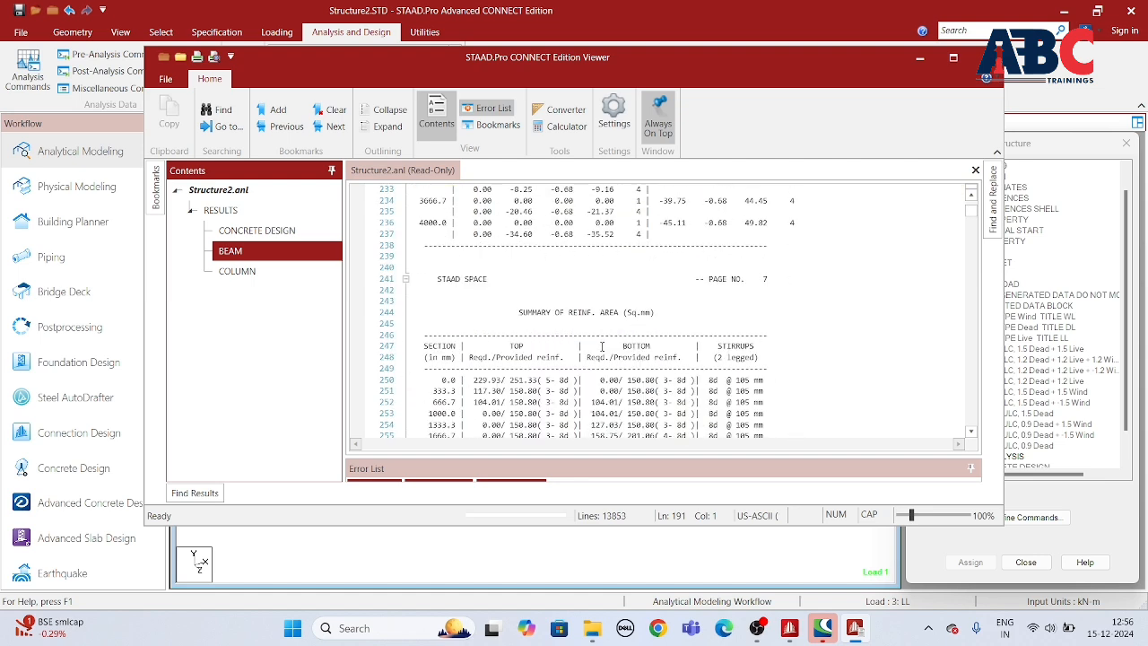
scroll(603, 346, down, 10)
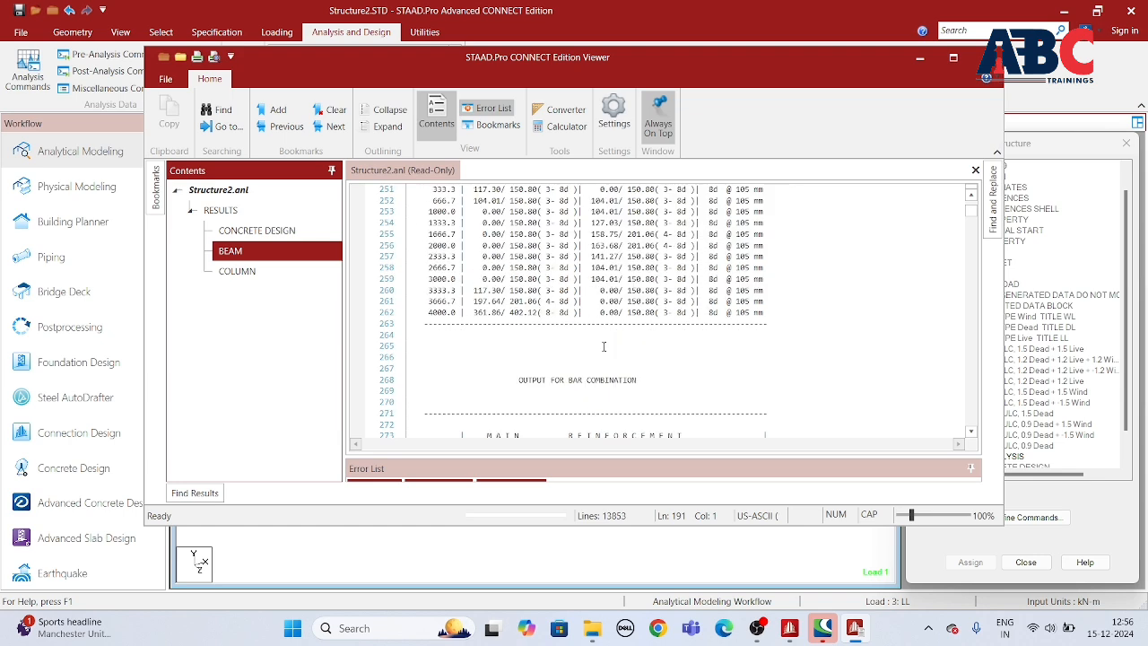
scroll(607, 346, down, 18)
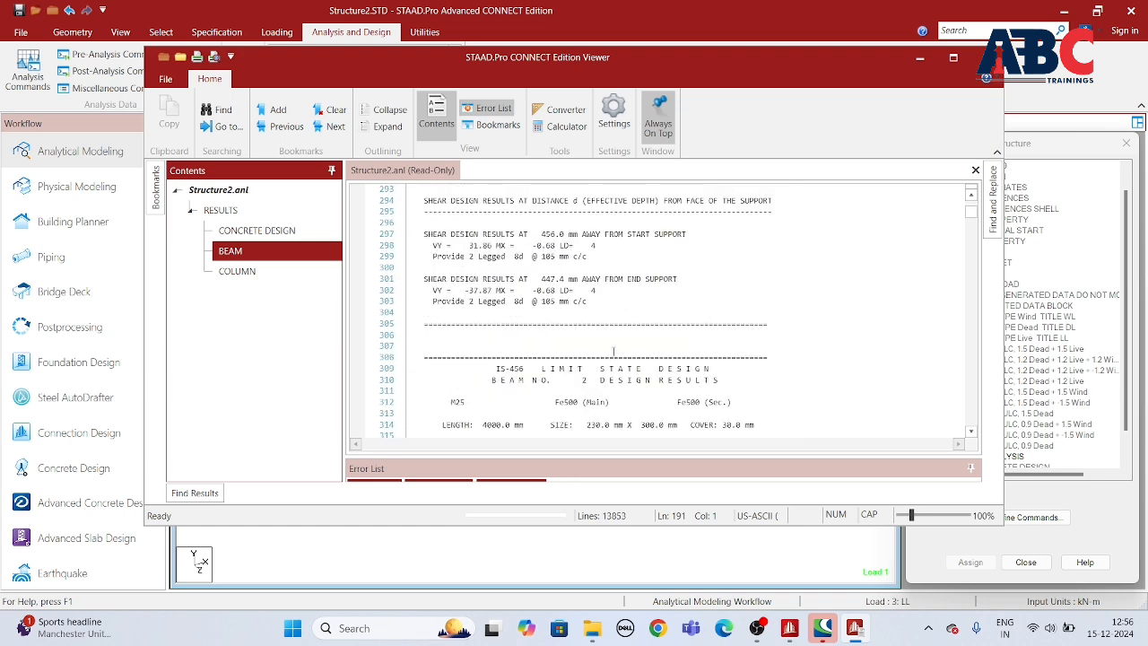
scroll(614, 350, down, 16)
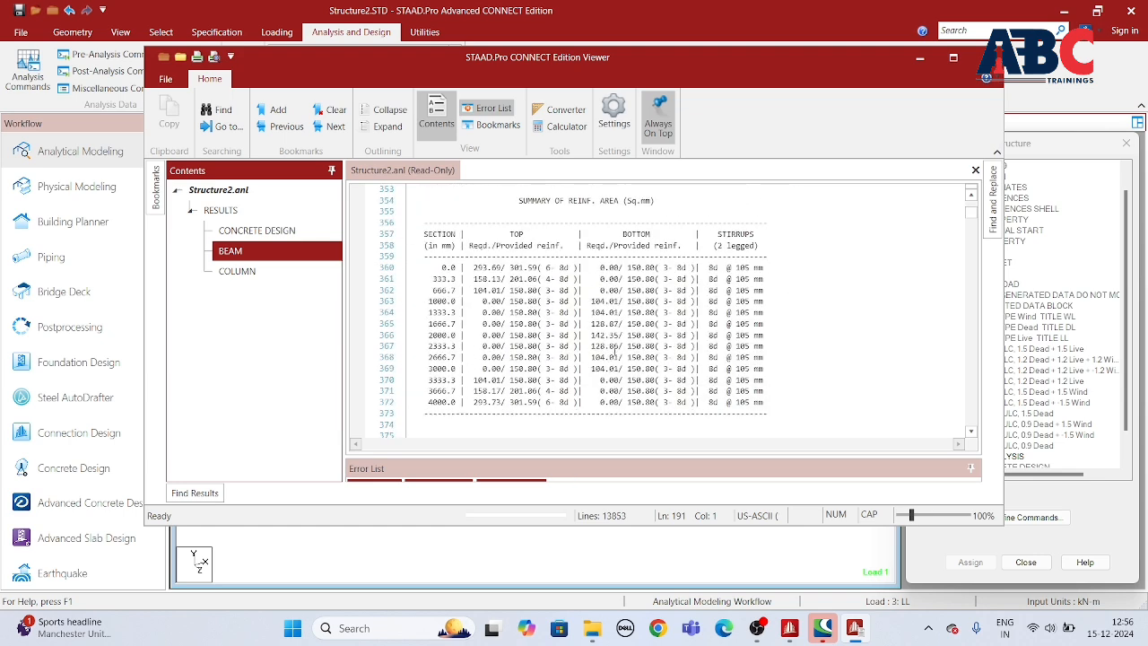
scroll(614, 351, down, 2)
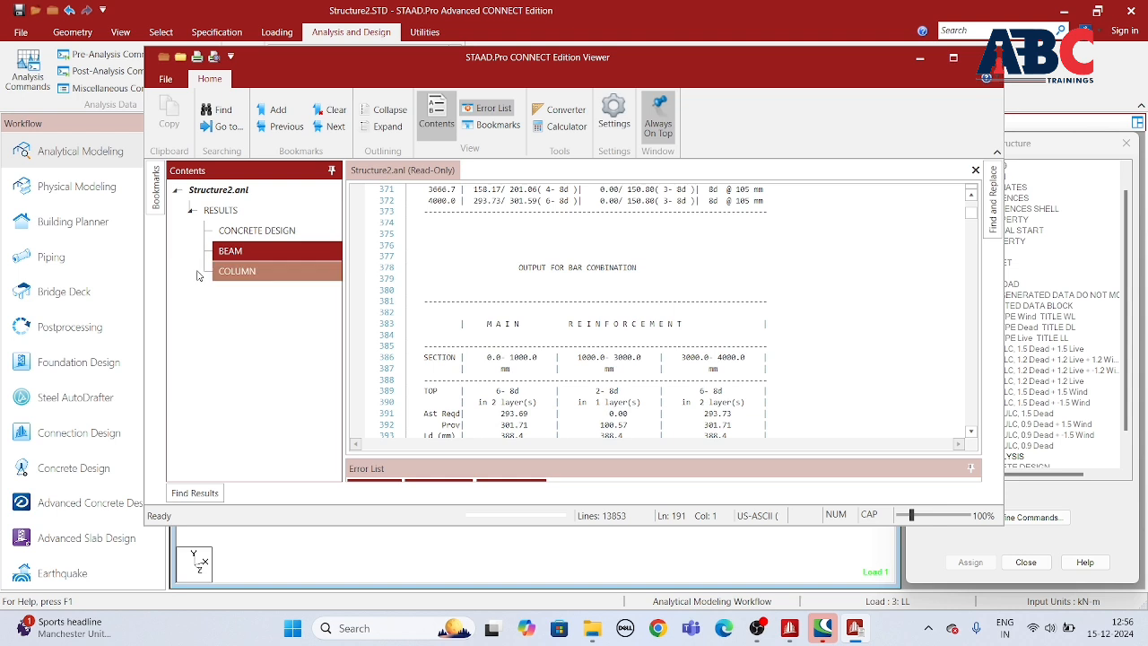
Step: Open the column design results, extend the viewer to full screen height and examine column 13's design forces, moments, reinforcement and section capacity
click(228, 274)
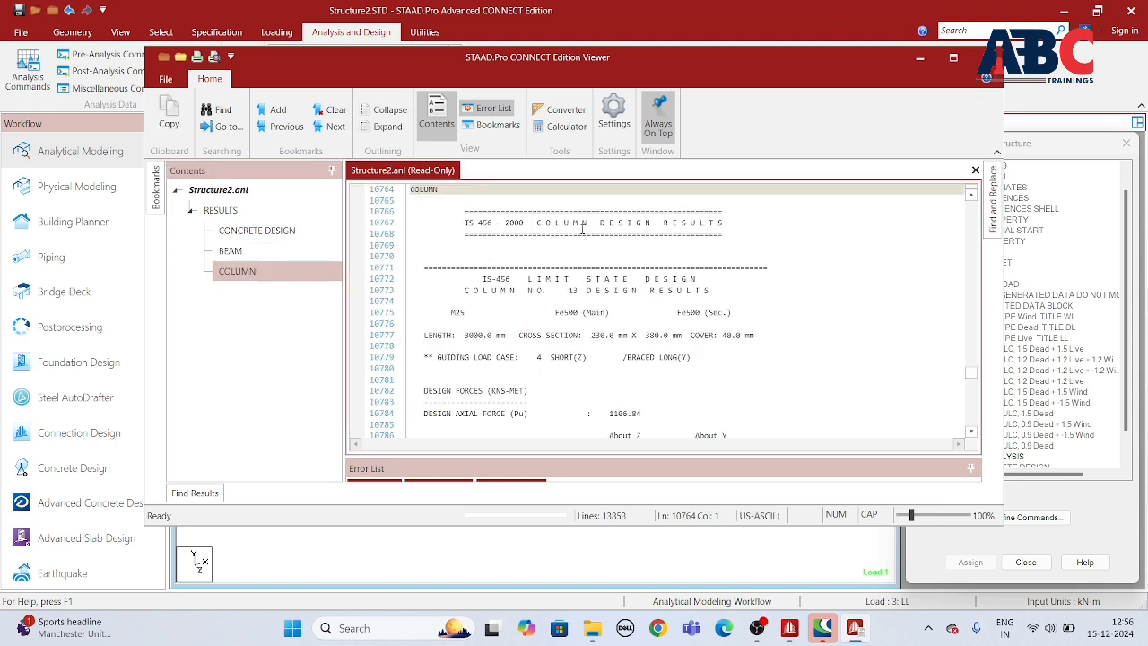
double_click(658, 527)
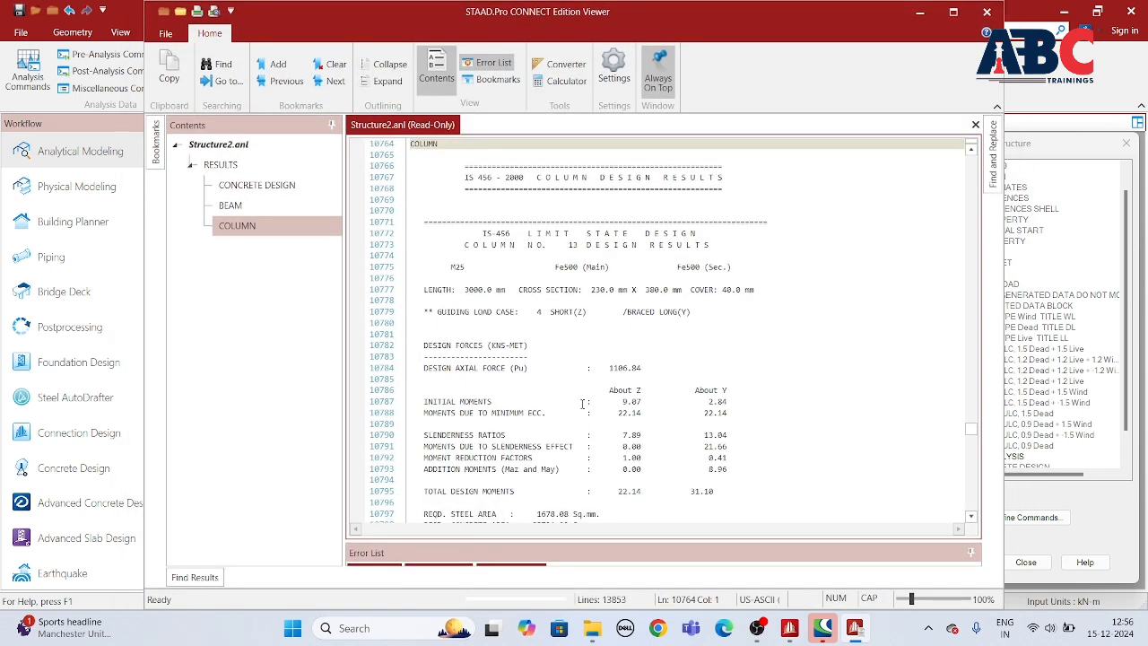
scroll(582, 403, down, 1)
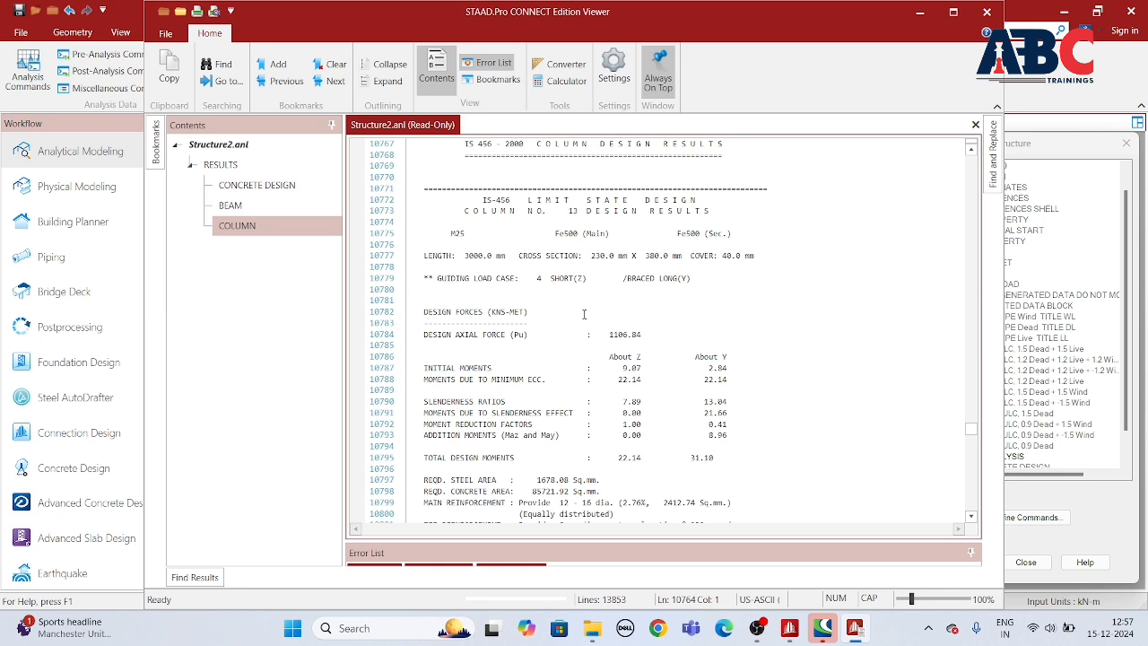
scroll(652, 344, down, 4)
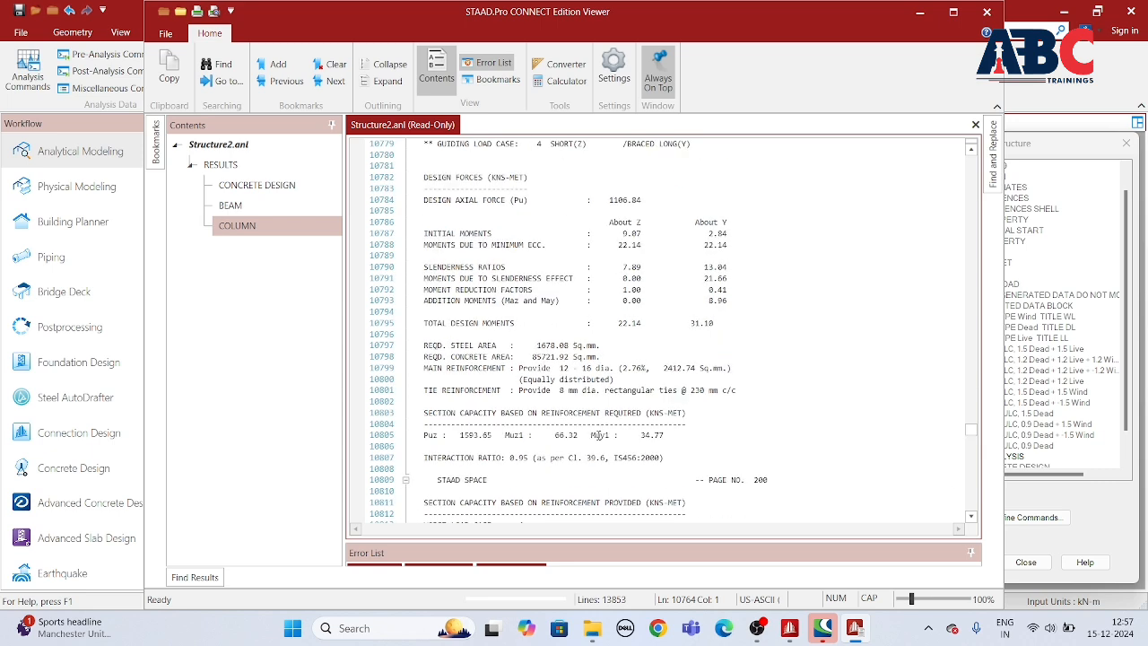
scroll(617, 488, down, 7)
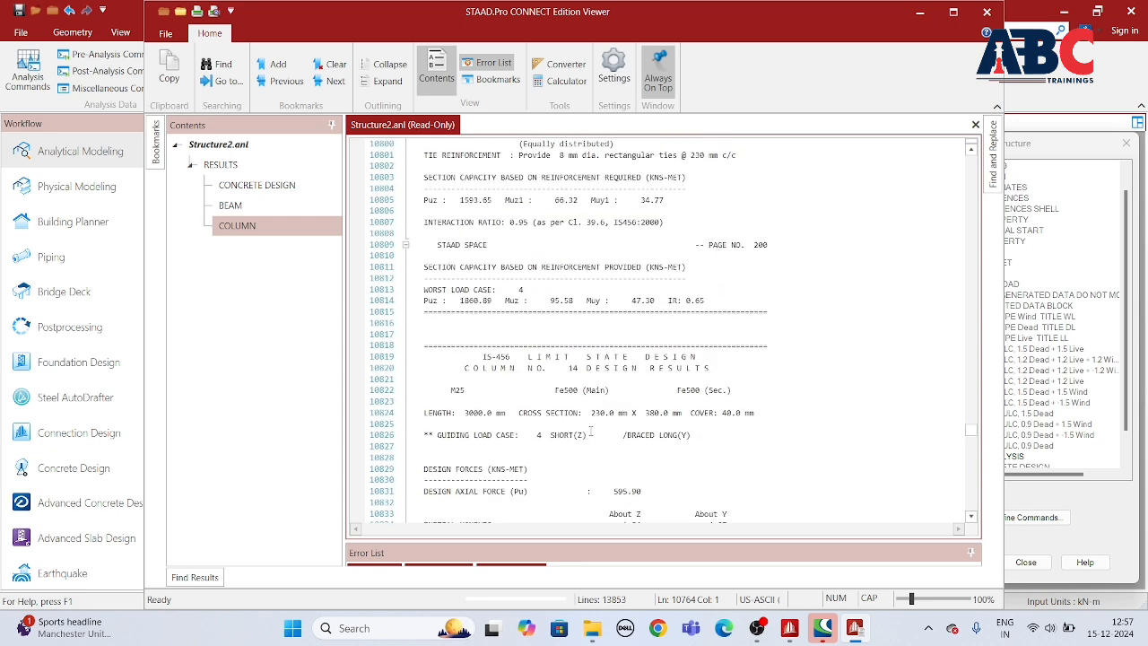
Step: Examine the IS 456 design results for columns 14 to 16, including design moments, main and tie reinforcement, and interaction ratios
scroll(588, 439, down, 2)
scroll(587, 419, down, 3)
scroll(603, 413, down, 9)
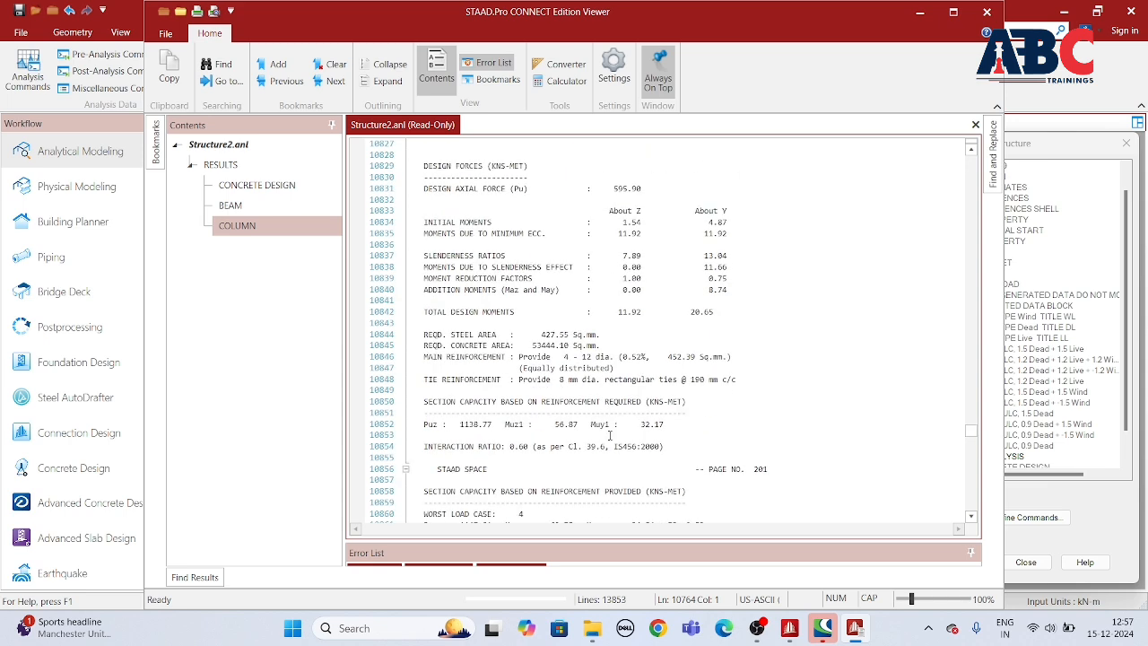
scroll(639, 379, down, 4)
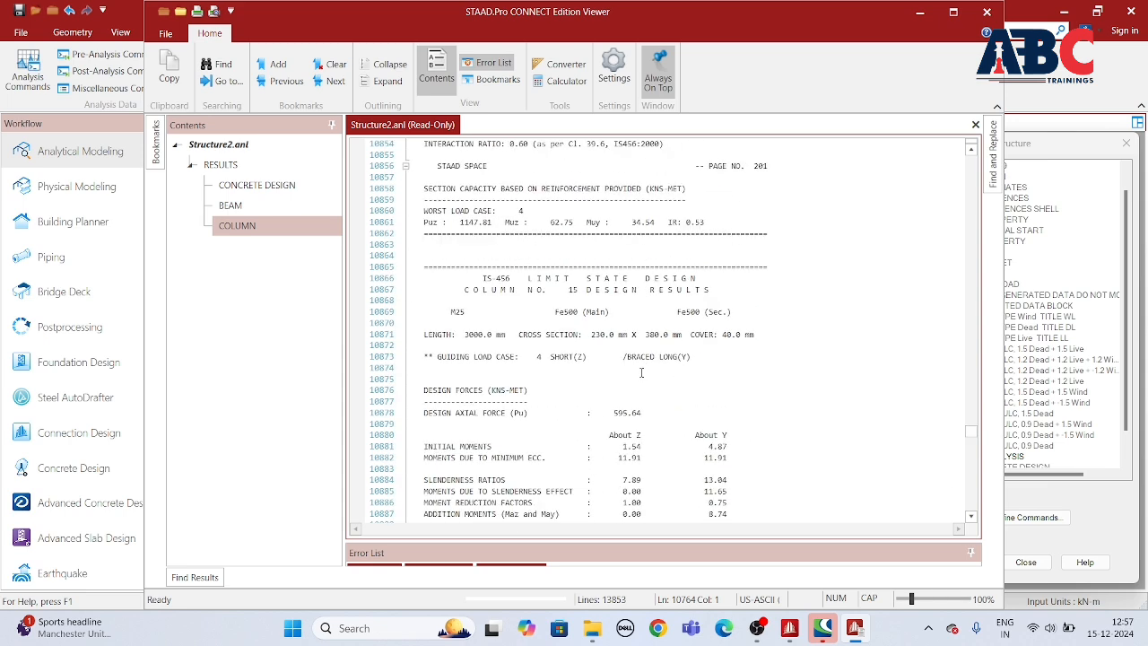
scroll(641, 372, down, 7)
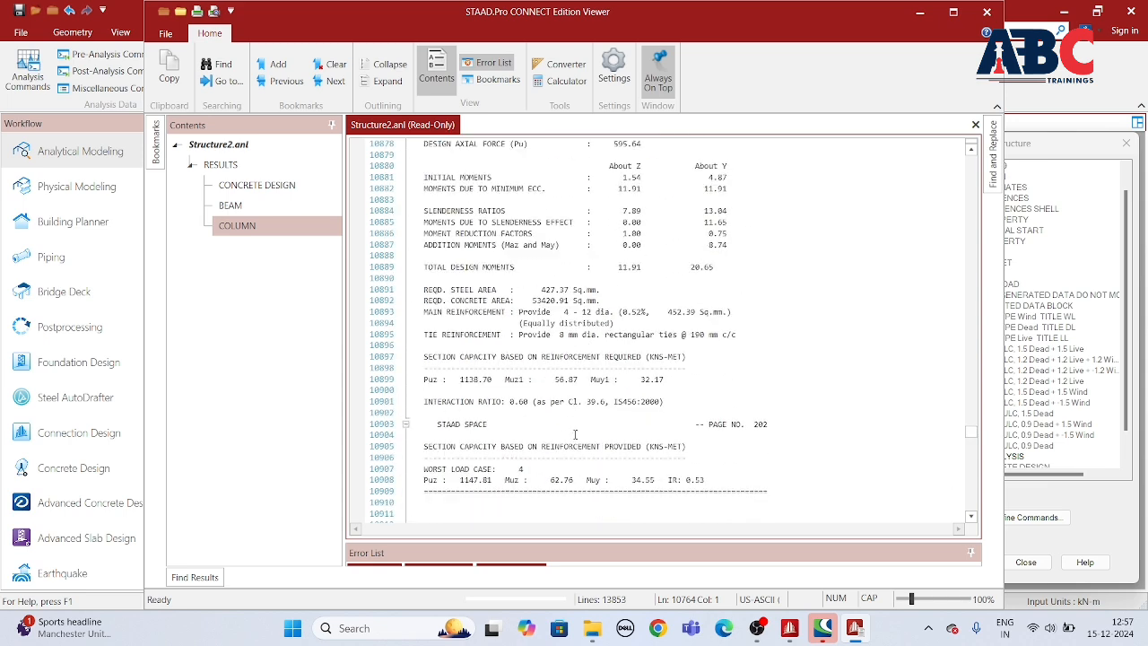
scroll(577, 401, down, 5)
scroll(596, 406, down, 20)
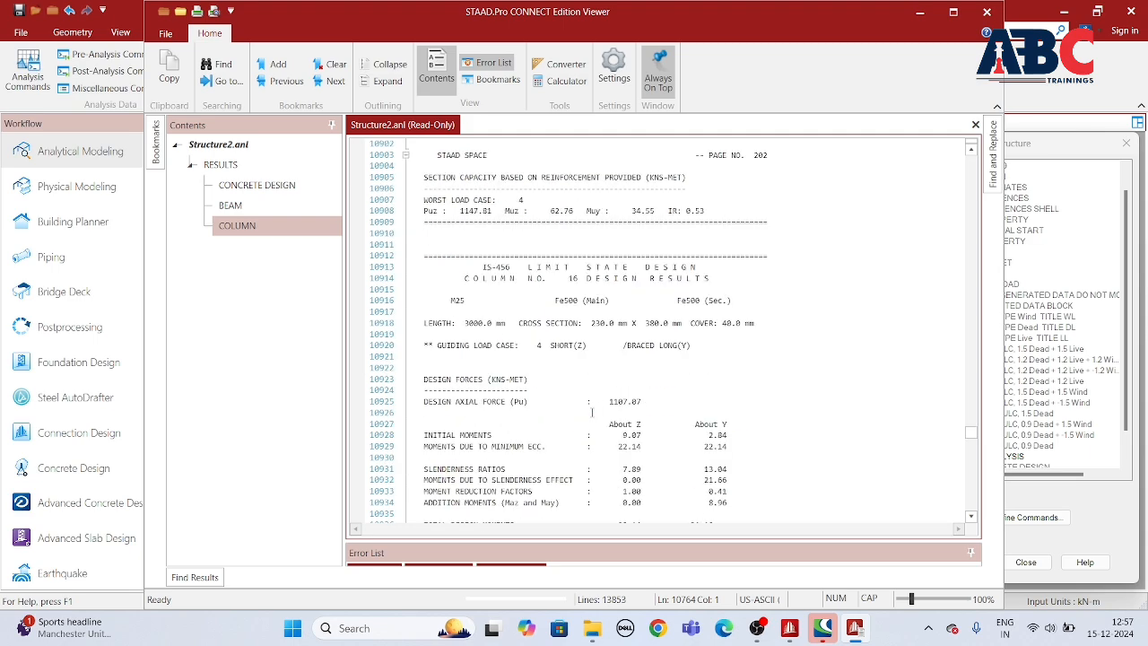
Step: Recheck the column design results from column 17 back to column 14, comparing reinforcement and section capacities
scroll(642, 406, up, 13)
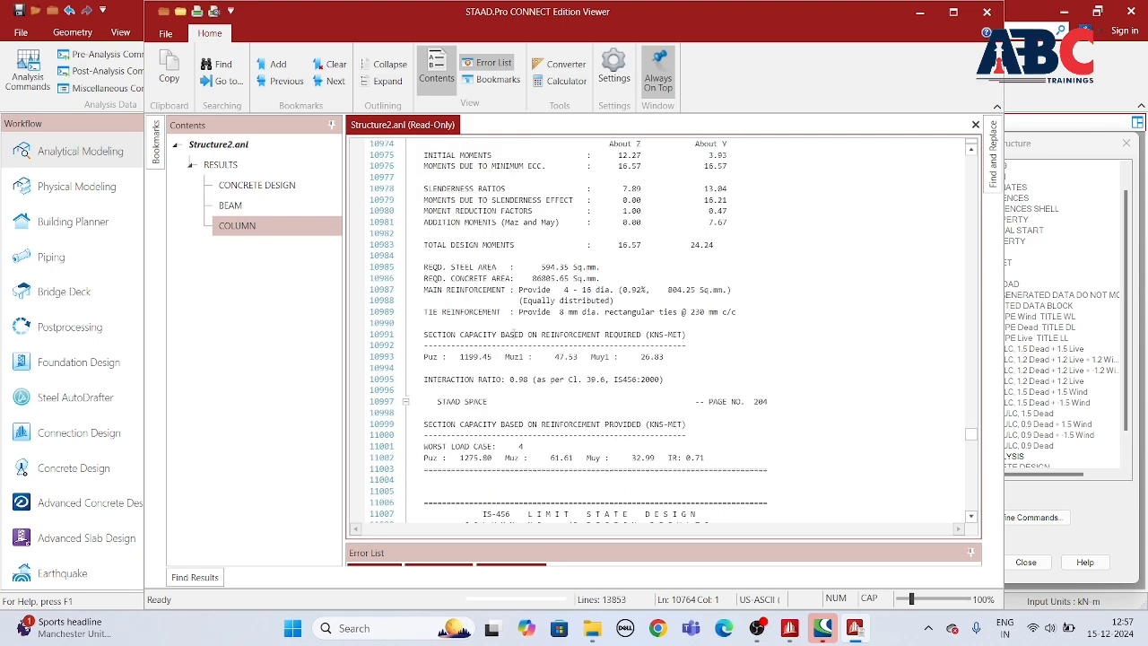
scroll(709, 377, up, 15)
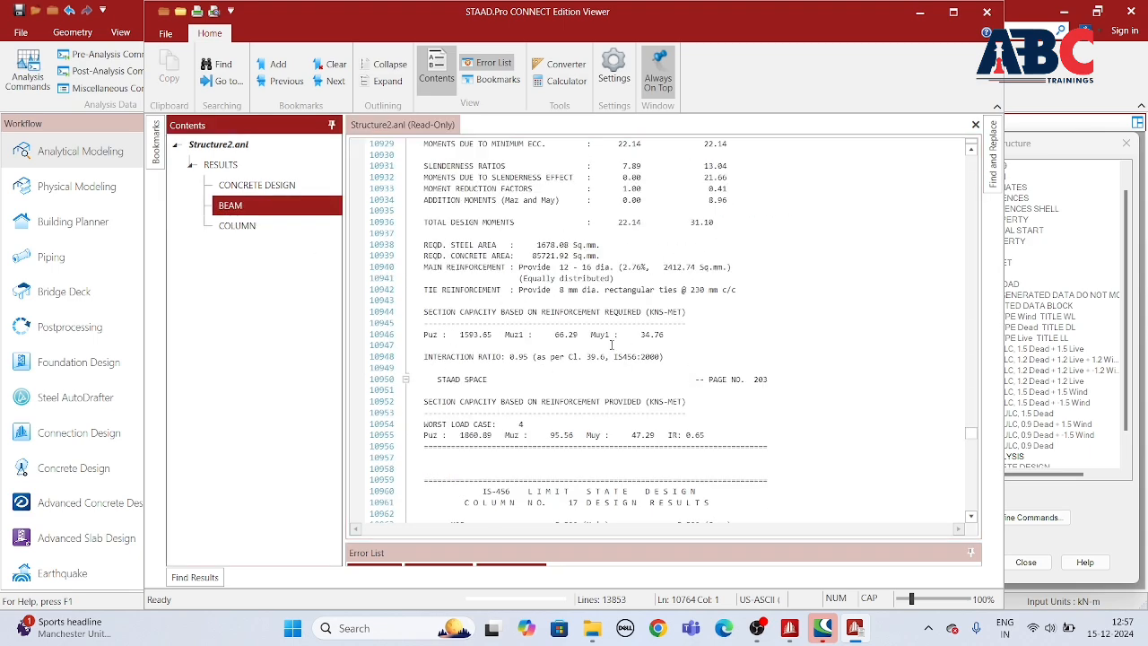
scroll(646, 333, up, 10)
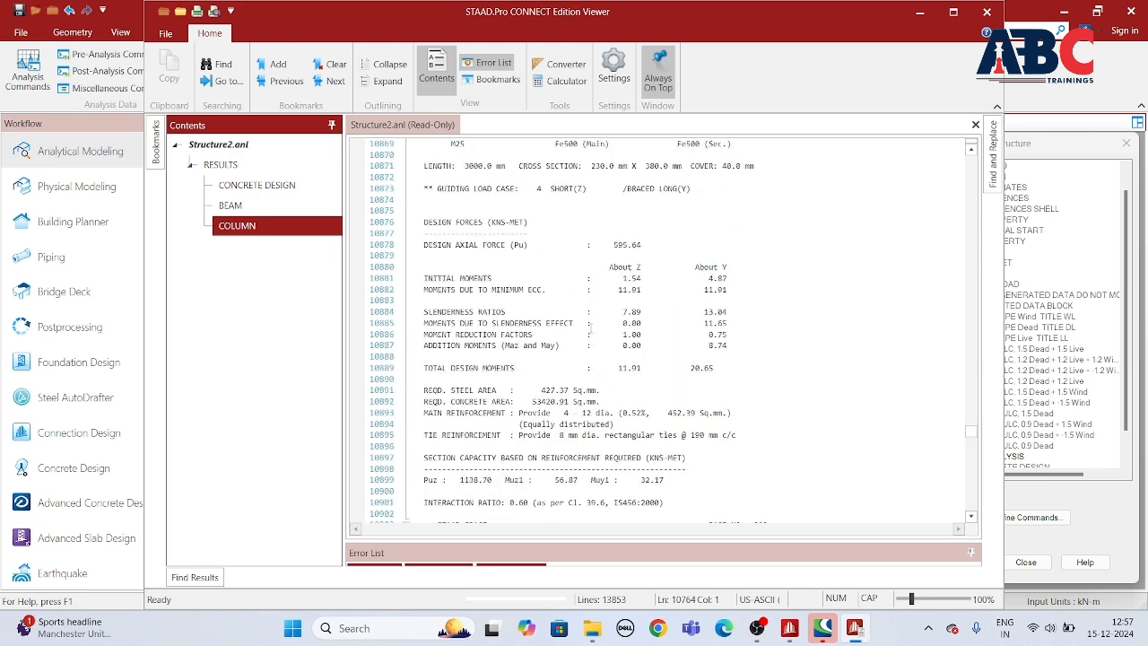
scroll(870, 356, up, 9)
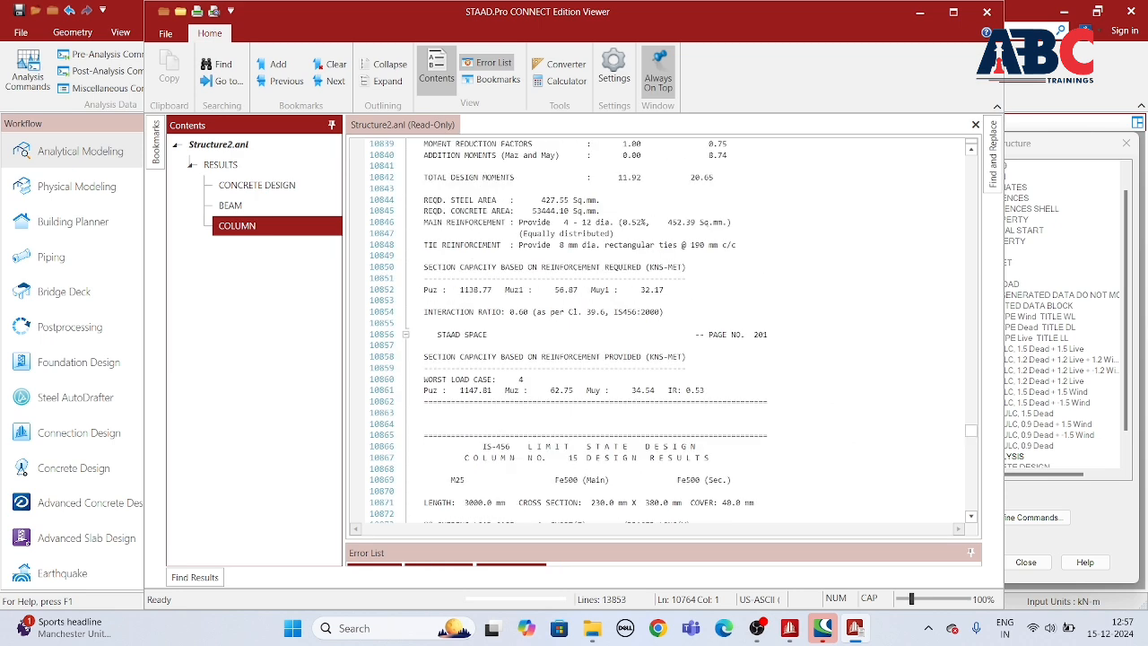
scroll(708, 279, up, 7)
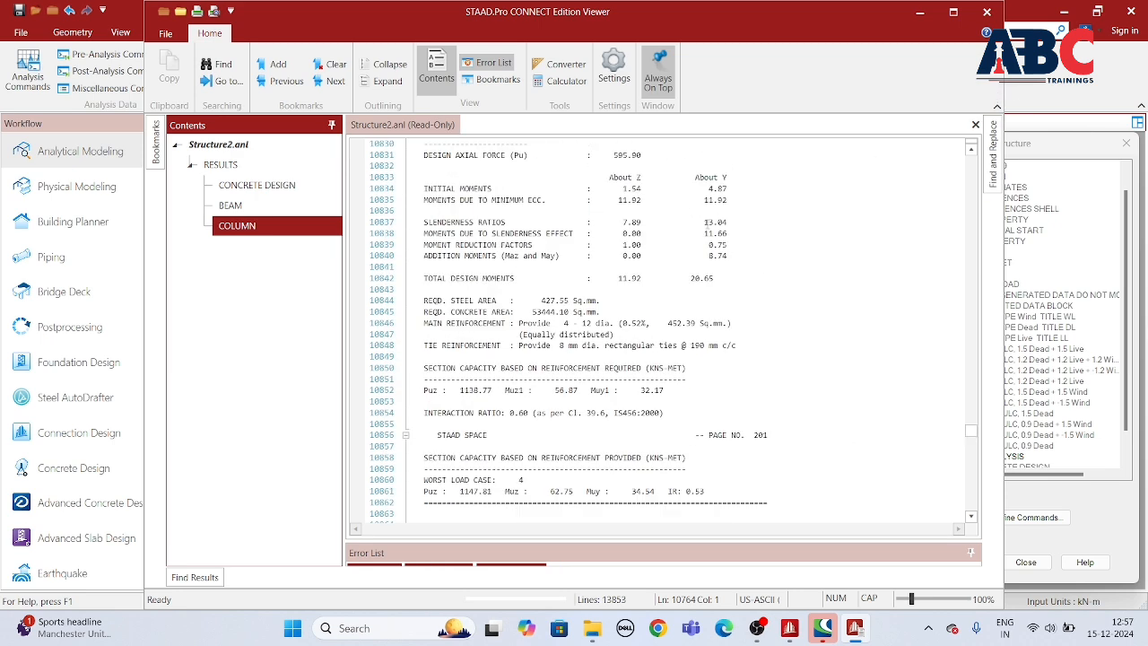